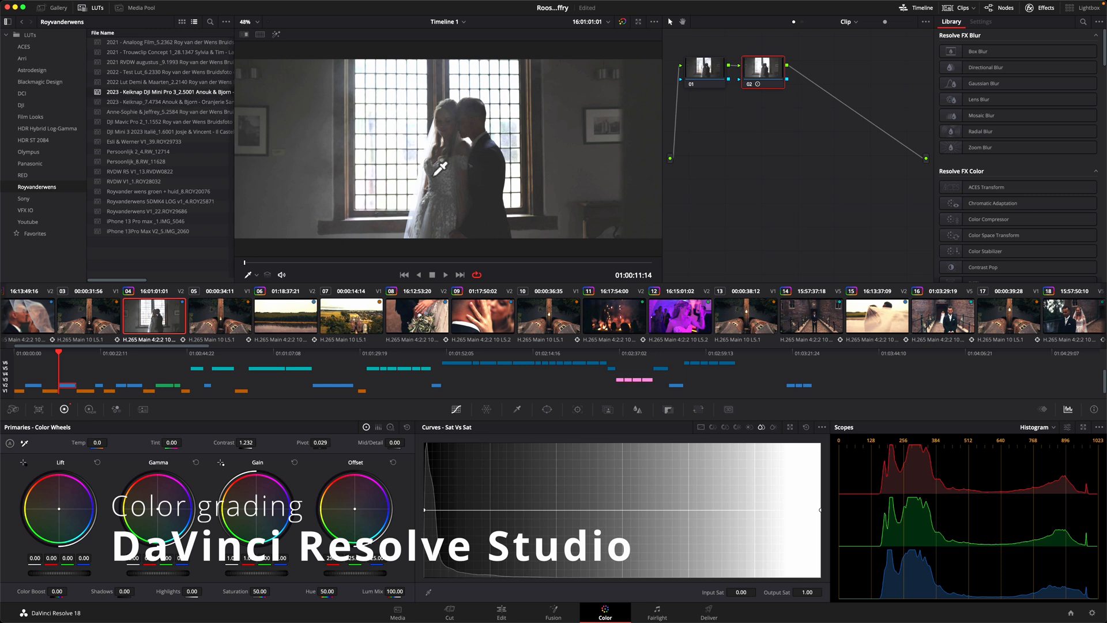
drag(440, 168, 441, 170)
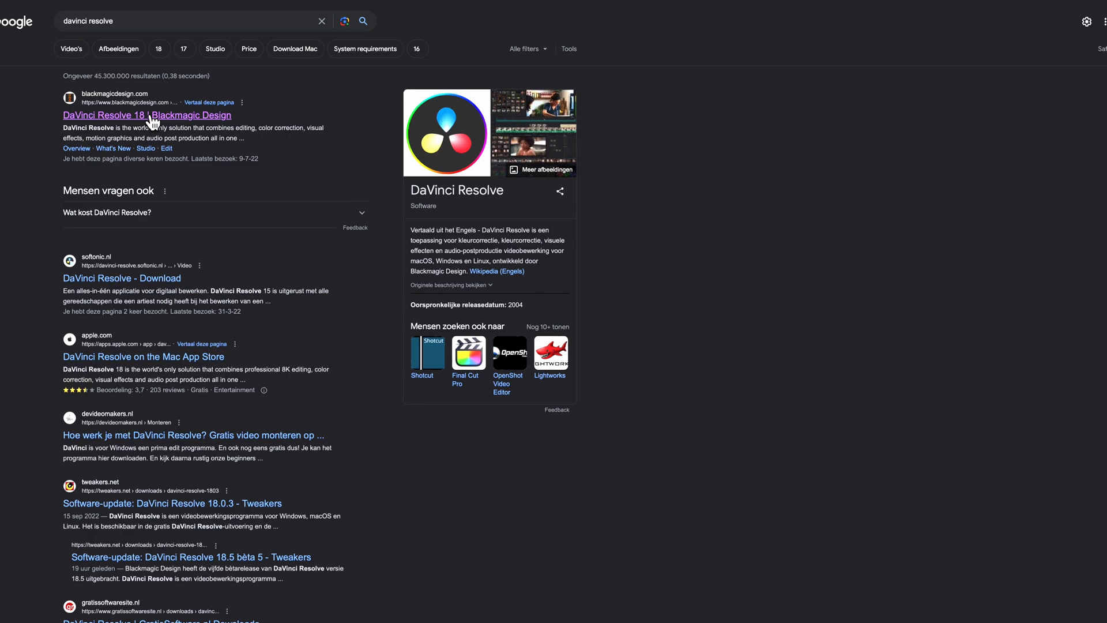
Open Blackmagic Design's DaVinci Resolve 18 page from the search results and look at its download and purchase options
click(151, 117)
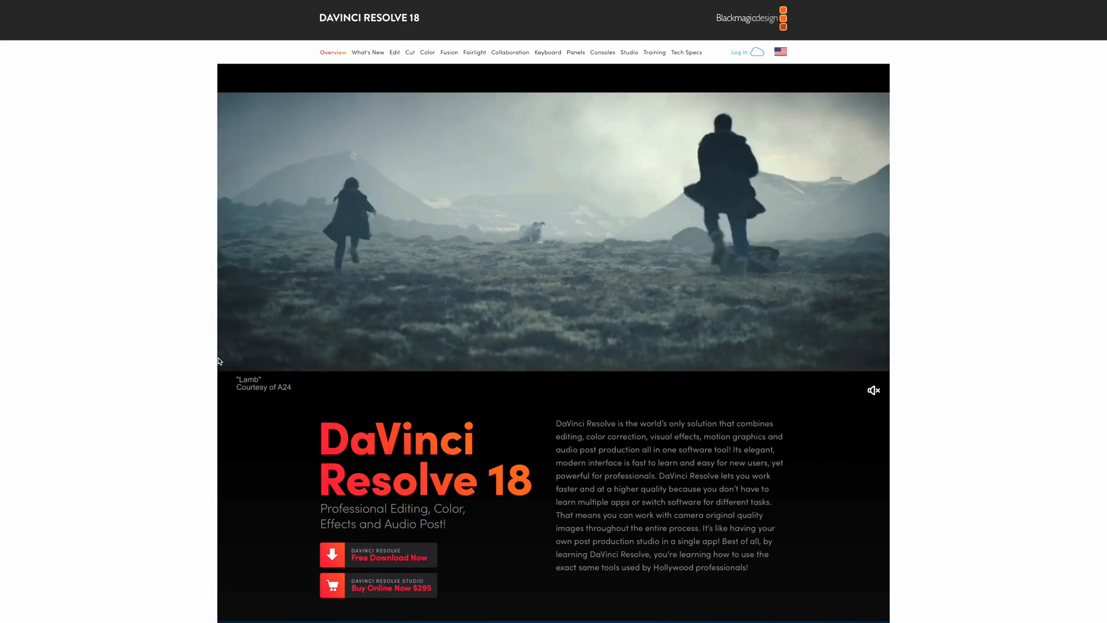
scroll(219, 360, down, 2)
scroll(219, 361, down, 3)
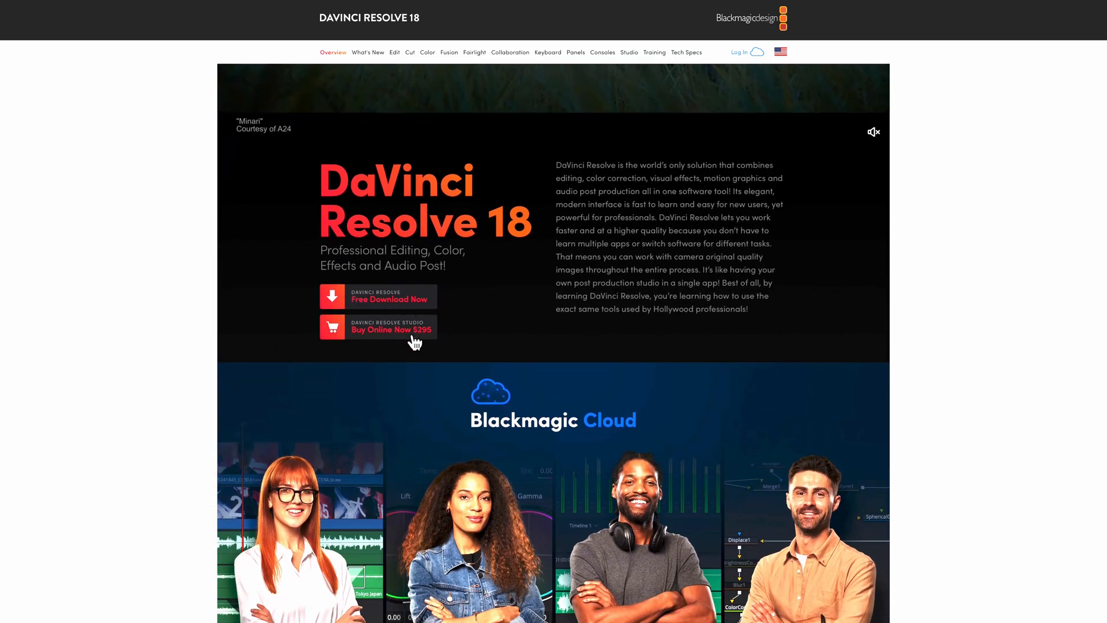
click(403, 277)
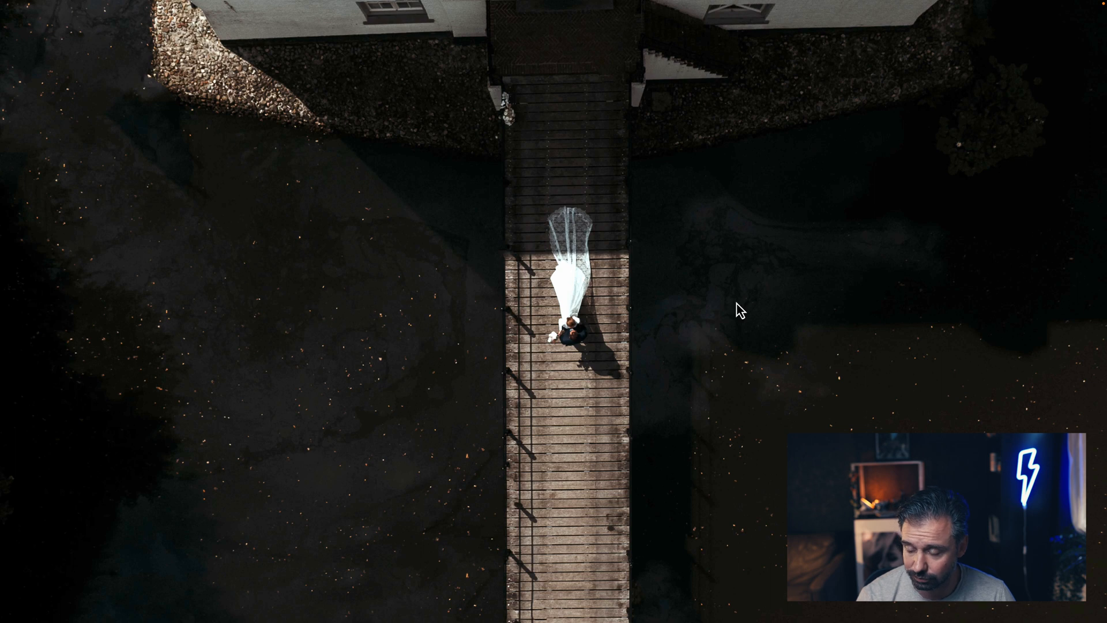
Switch to DaVinci Resolve and look at the Media page of the photo grading project
mouse_move(568, 616)
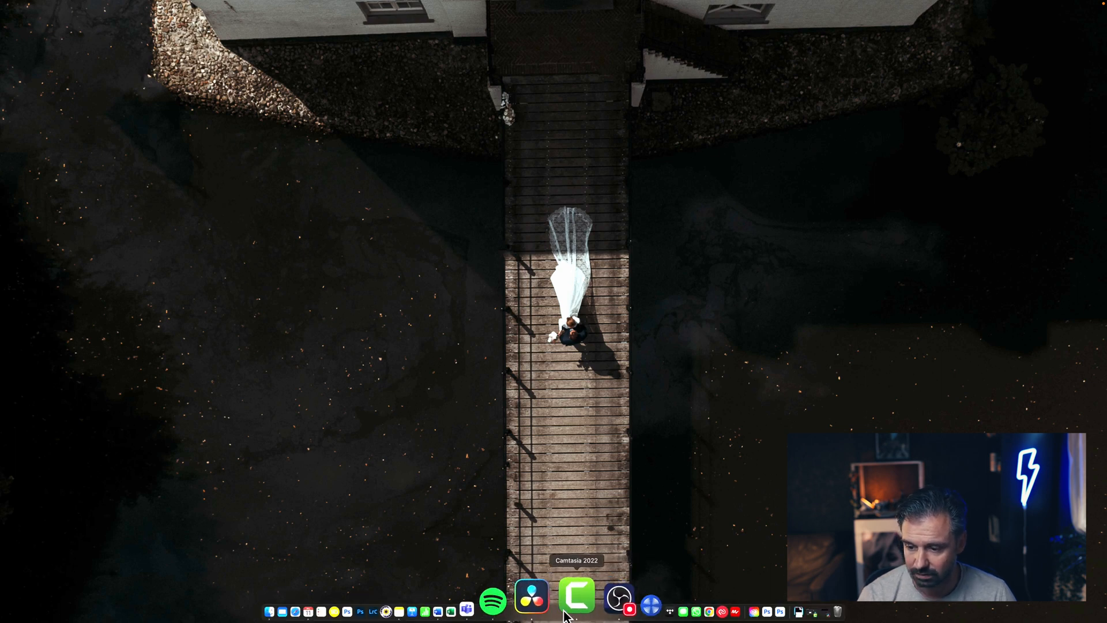
click(553, 598)
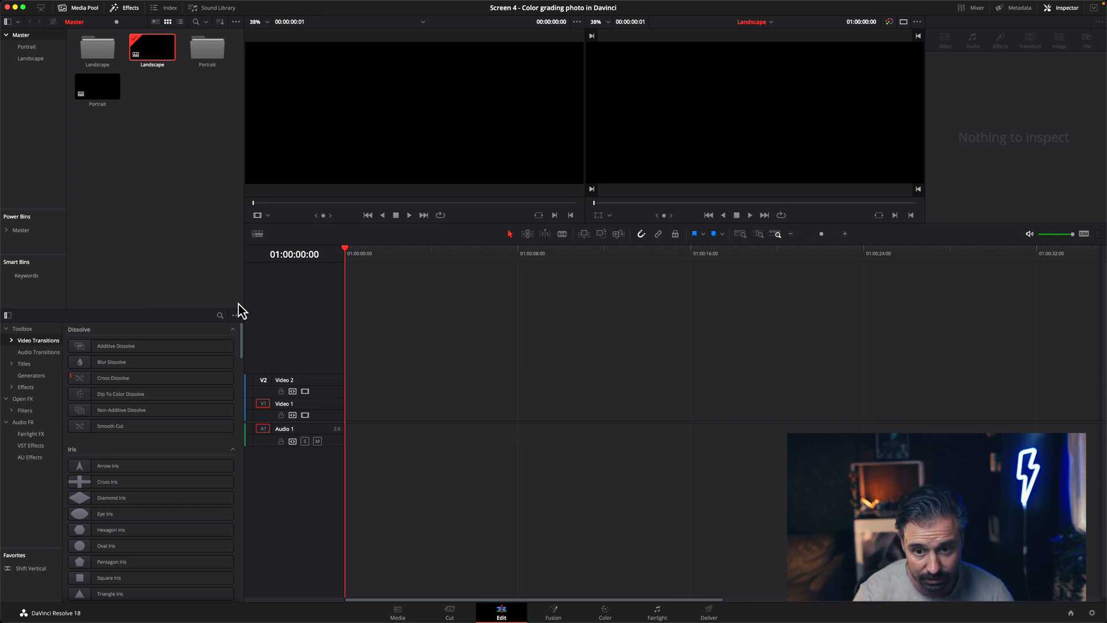
click(398, 612)
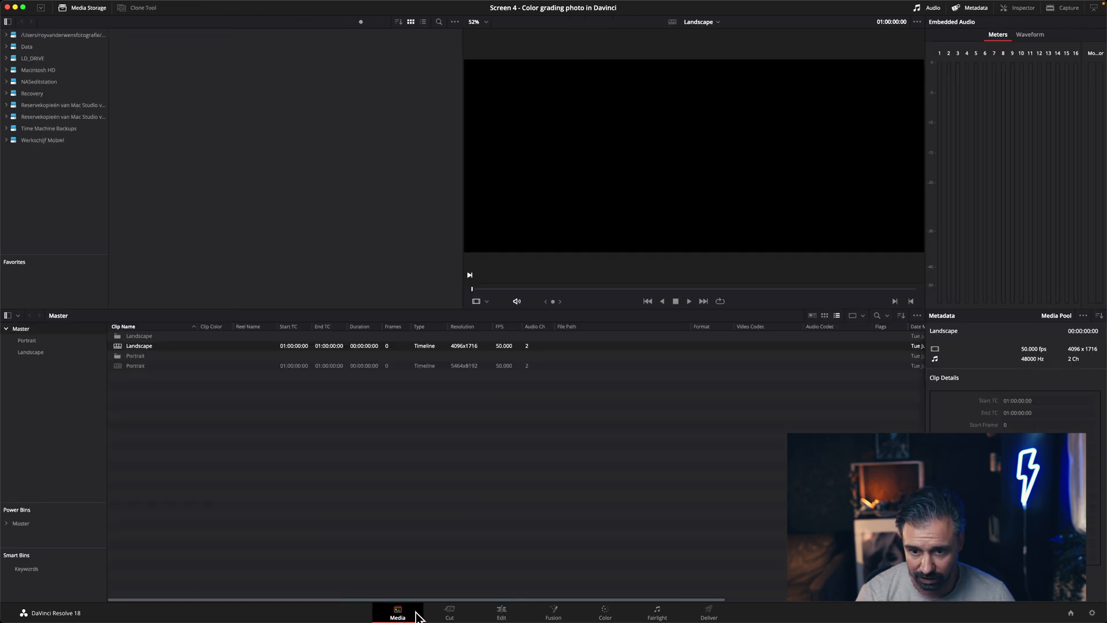
View the Landscape bin on the Cut page and scrub through all its photos as a source tape
click(450, 613)
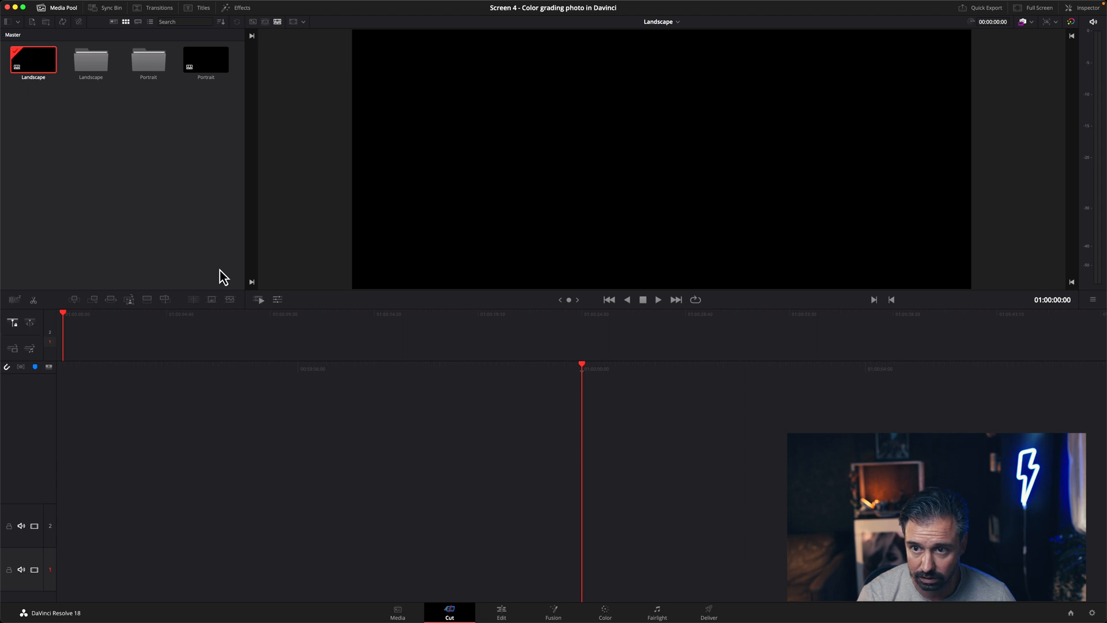
double_click(101, 63)
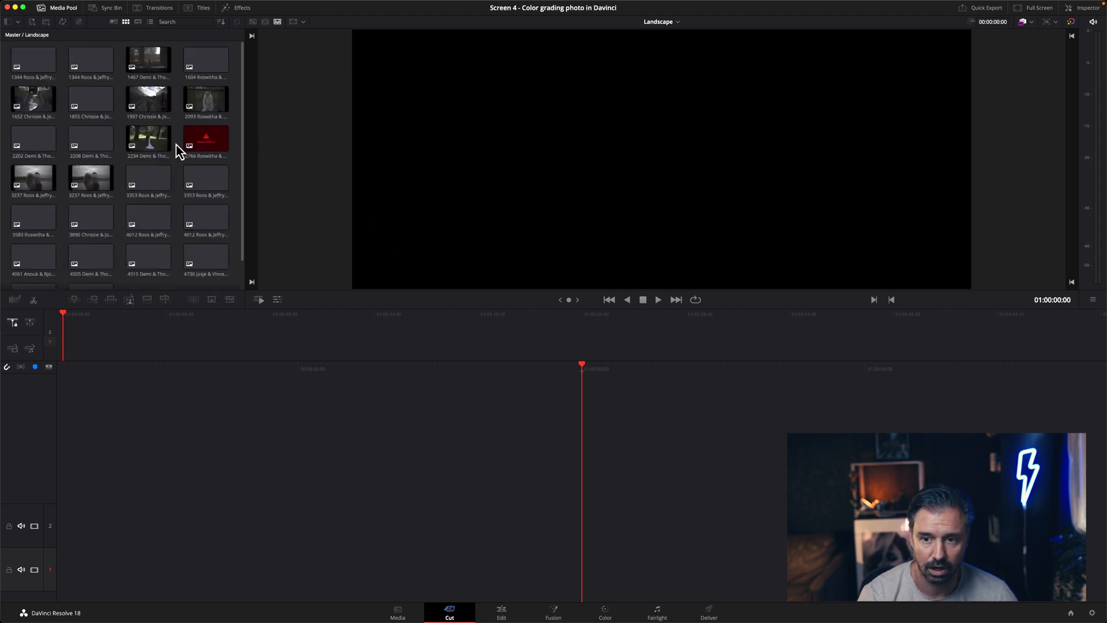
click(151, 137)
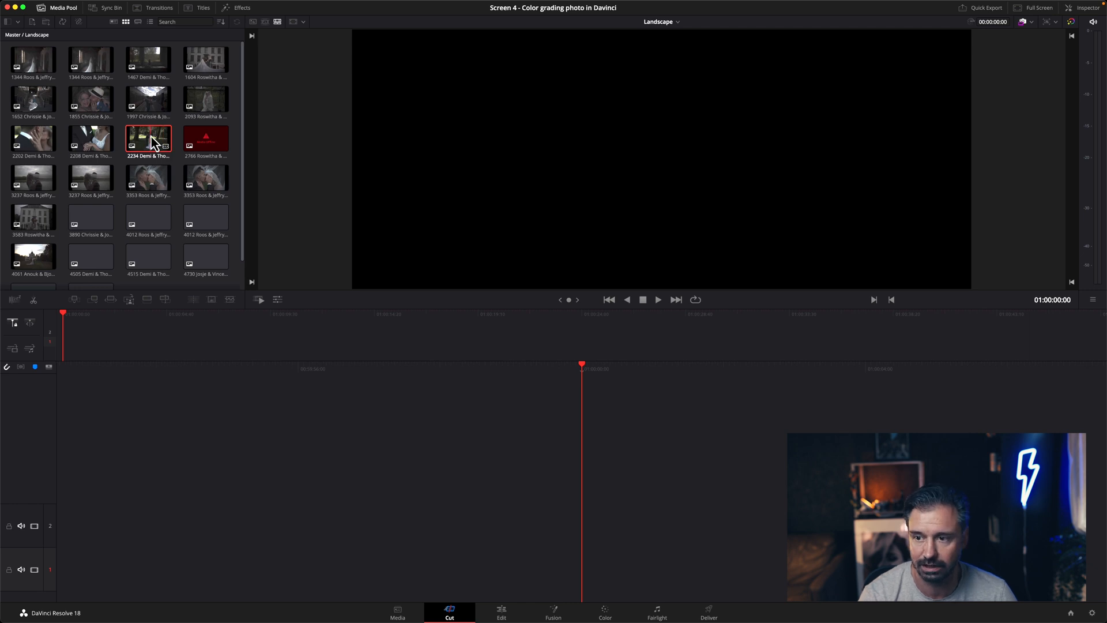
click(266, 22)
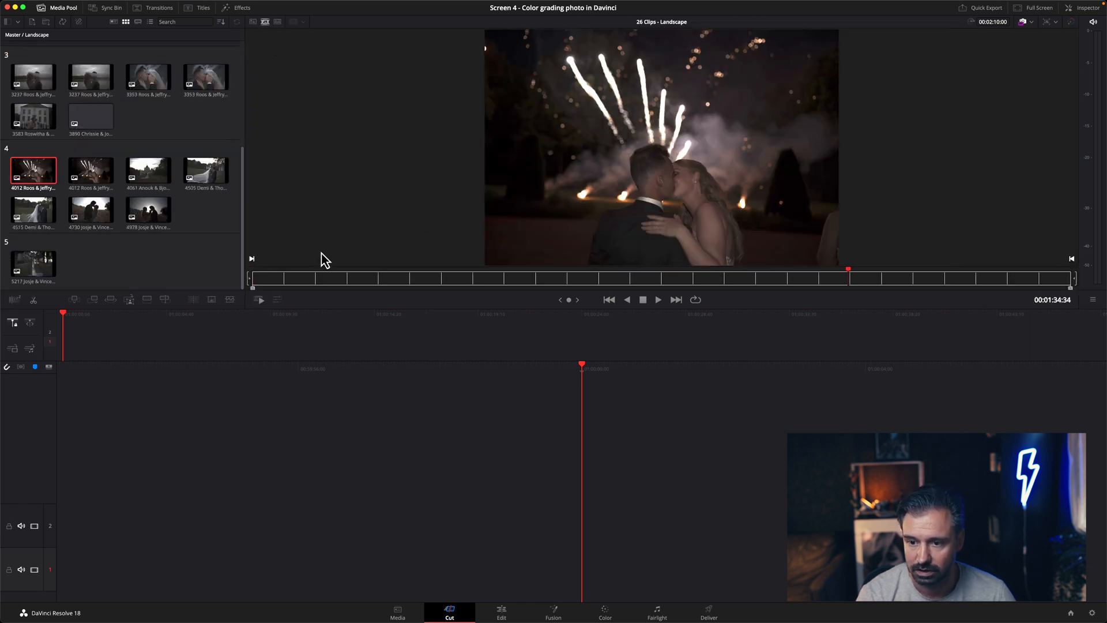
drag(274, 280, 414, 277)
drag(317, 281, 489, 280)
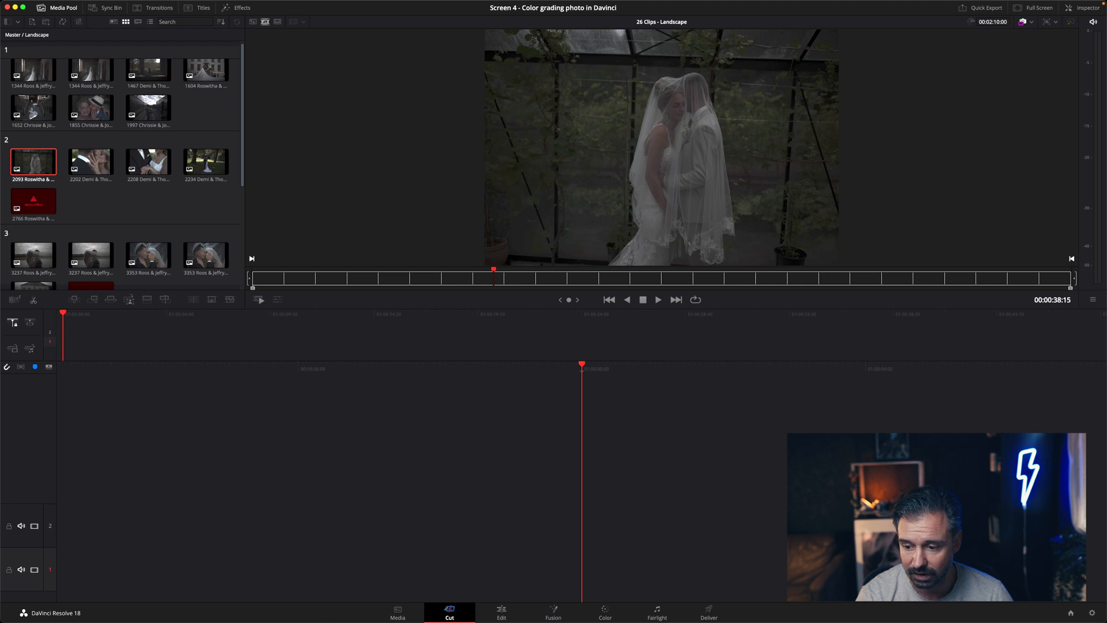
Look through the Edit, Fusion, Color, Fairlight and Deliver pages in turn
click(502, 614)
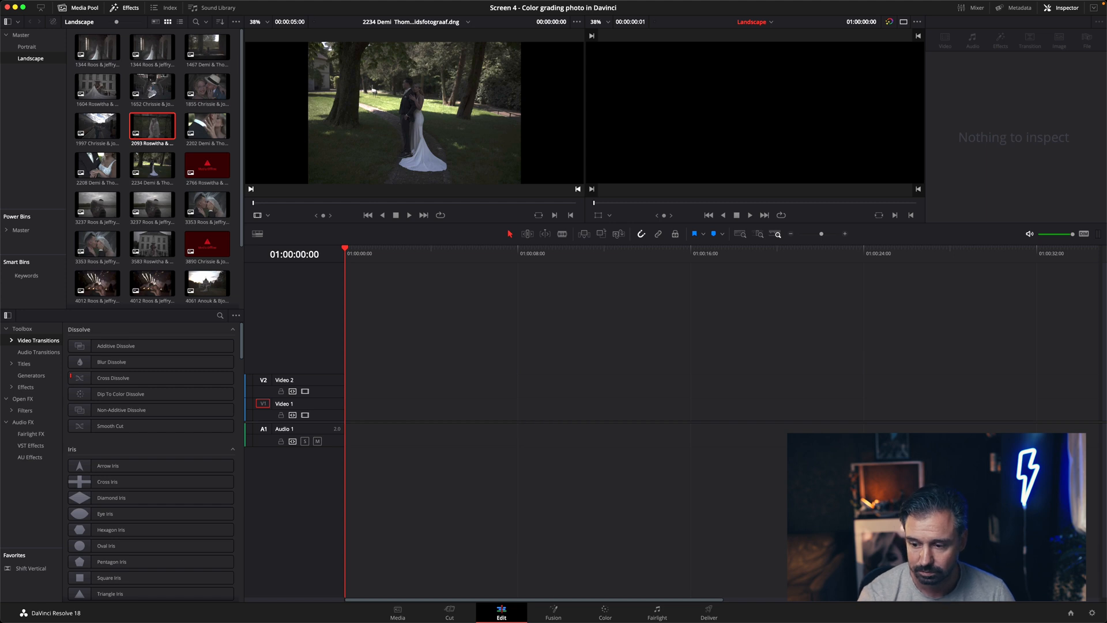
click(555, 612)
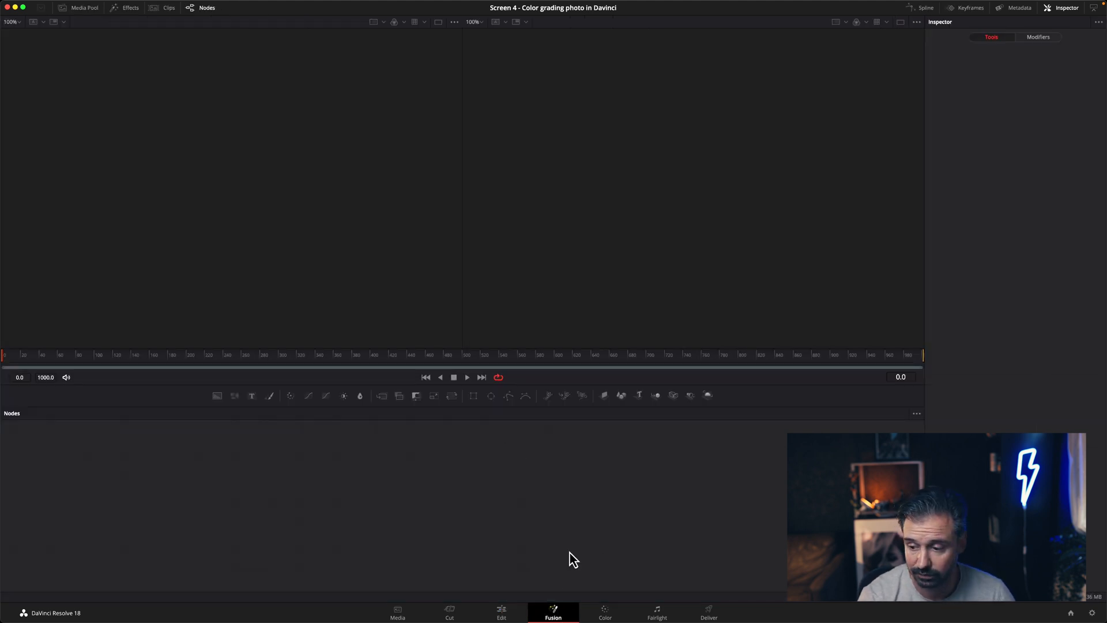
click(606, 613)
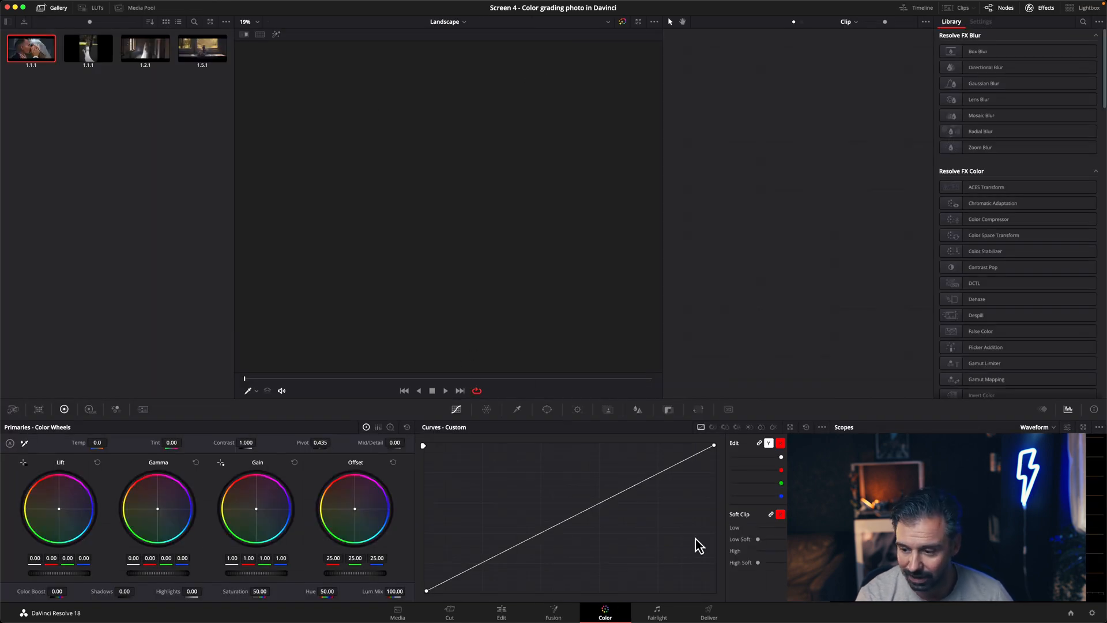
click(658, 612)
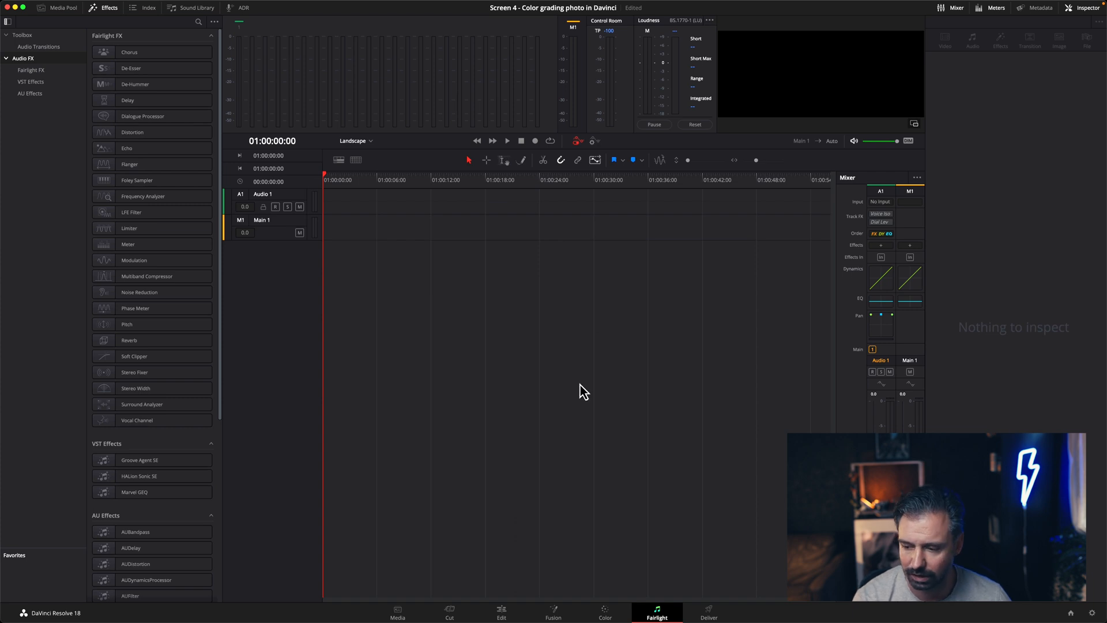
click(710, 611)
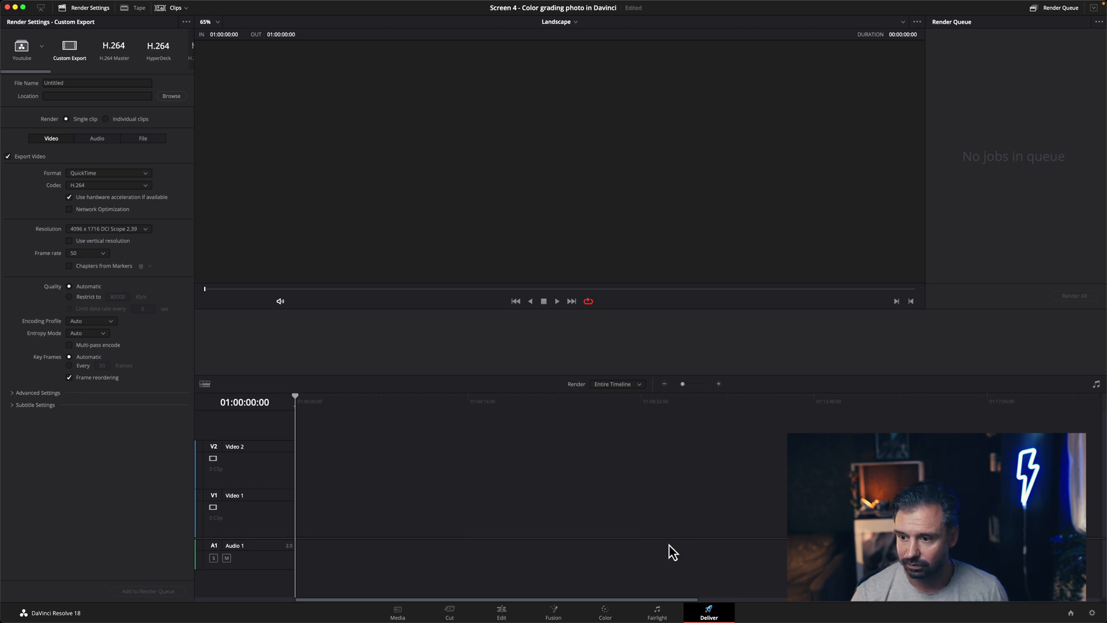
Return to the Edit page and load photo 4760 from the Portrait bin into the source viewer
click(502, 613)
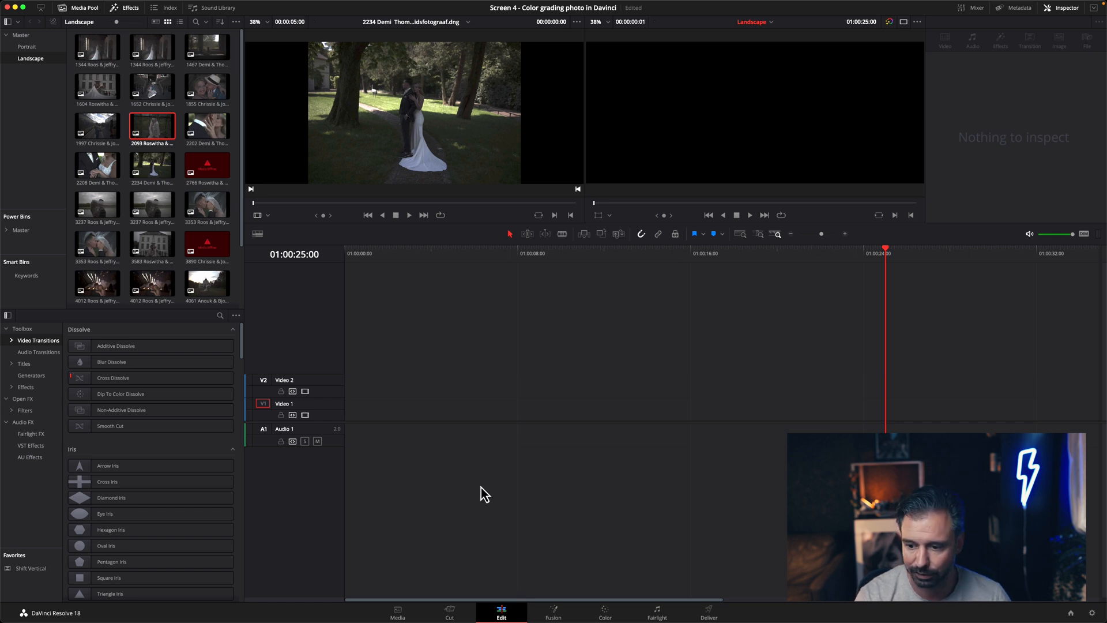
click(449, 612)
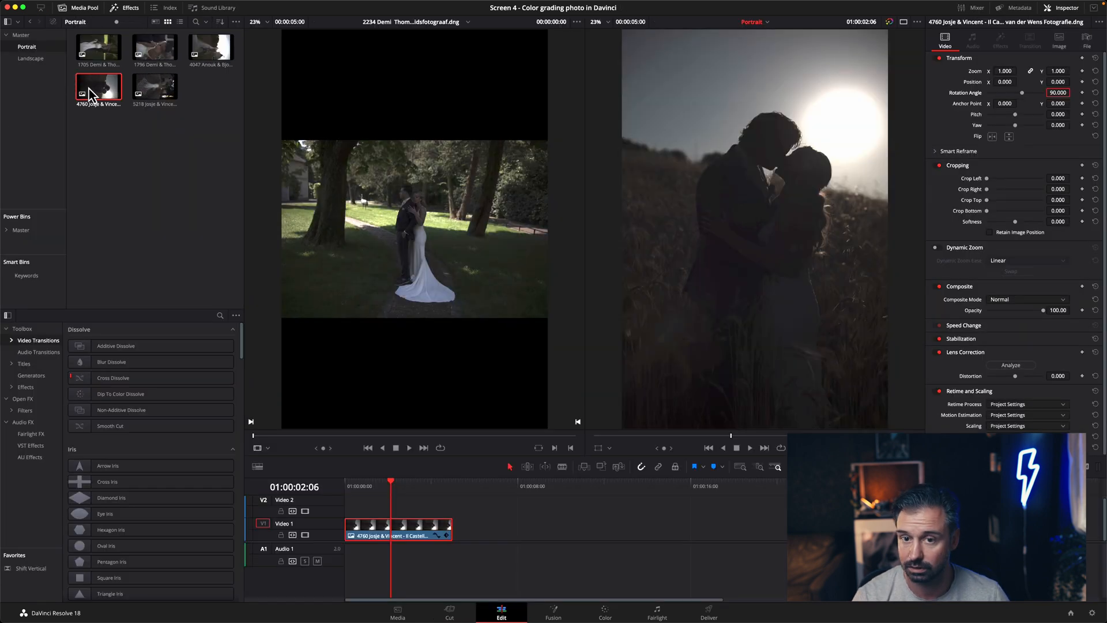
click(103, 92)
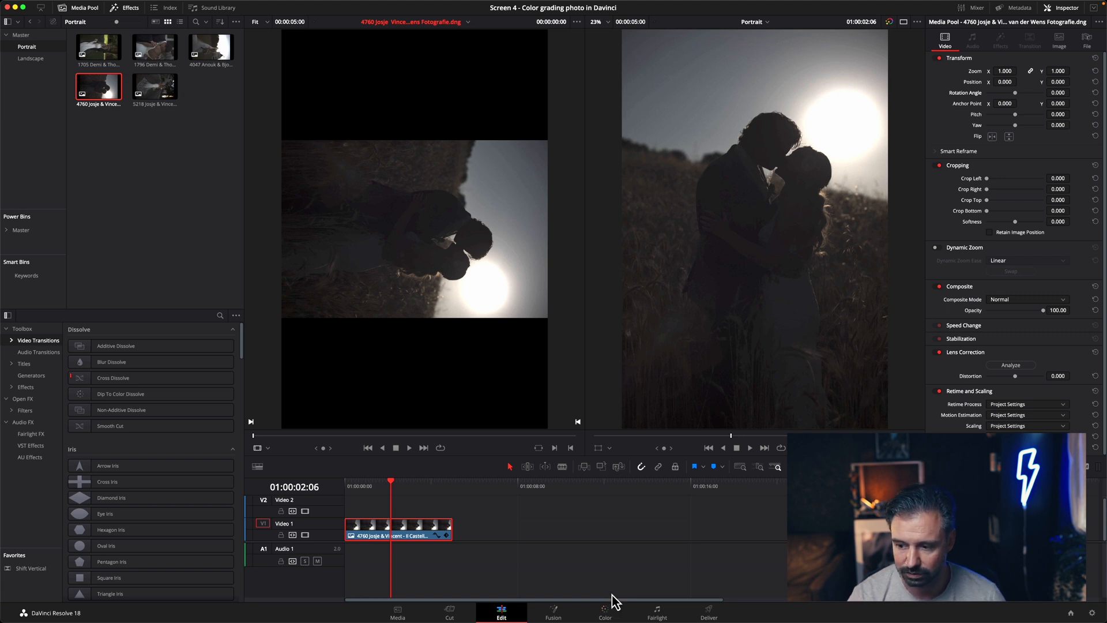
Open the backlit portrait photo on the Color page and look through the grading palettes, ending on the Primaries color wheels
click(606, 613)
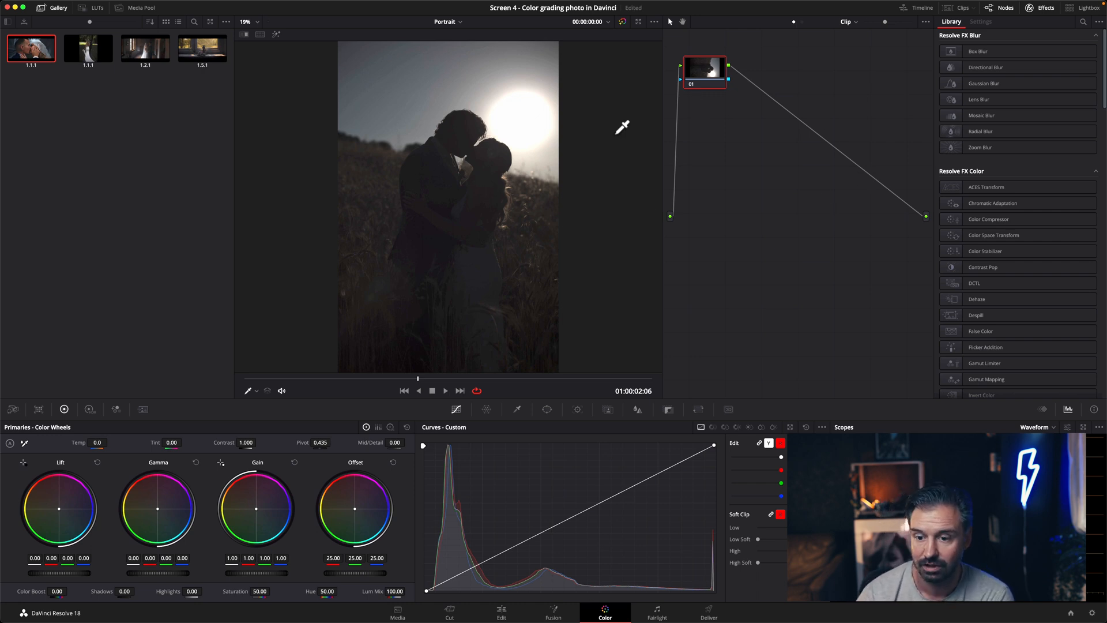
click(38, 409)
click(90, 409)
click(115, 410)
click(69, 409)
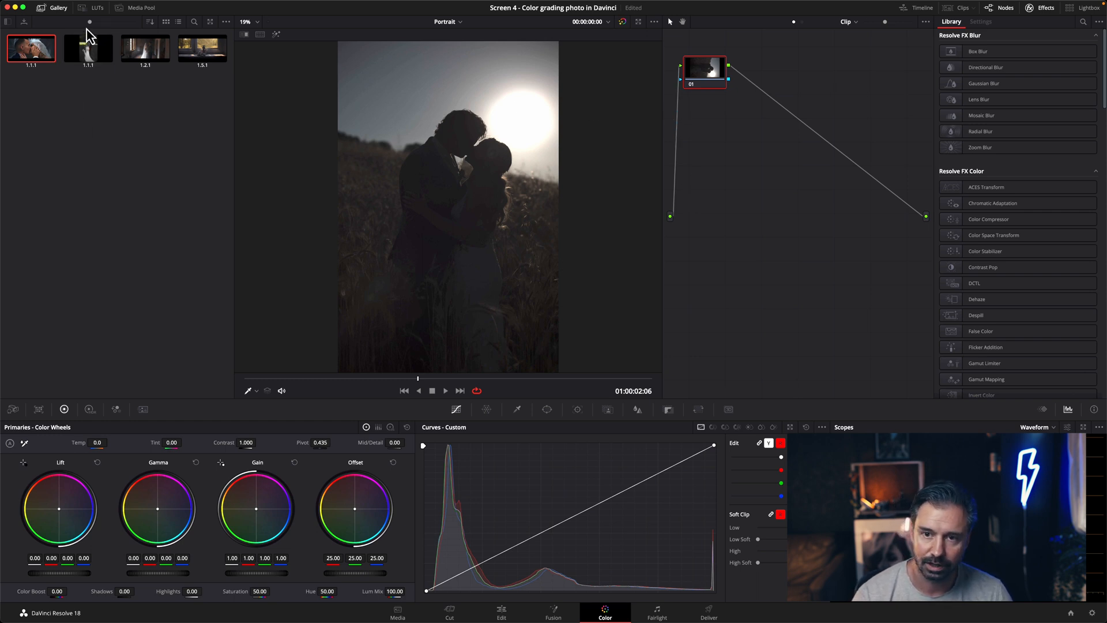
Show the LUT library, try the "2023 - Keiknap DJI Mini Pro 3" LUT on the portrait photo and undo it
click(95, 8)
scroll(131, 115, left, 5)
scroll(132, 118, left, 2)
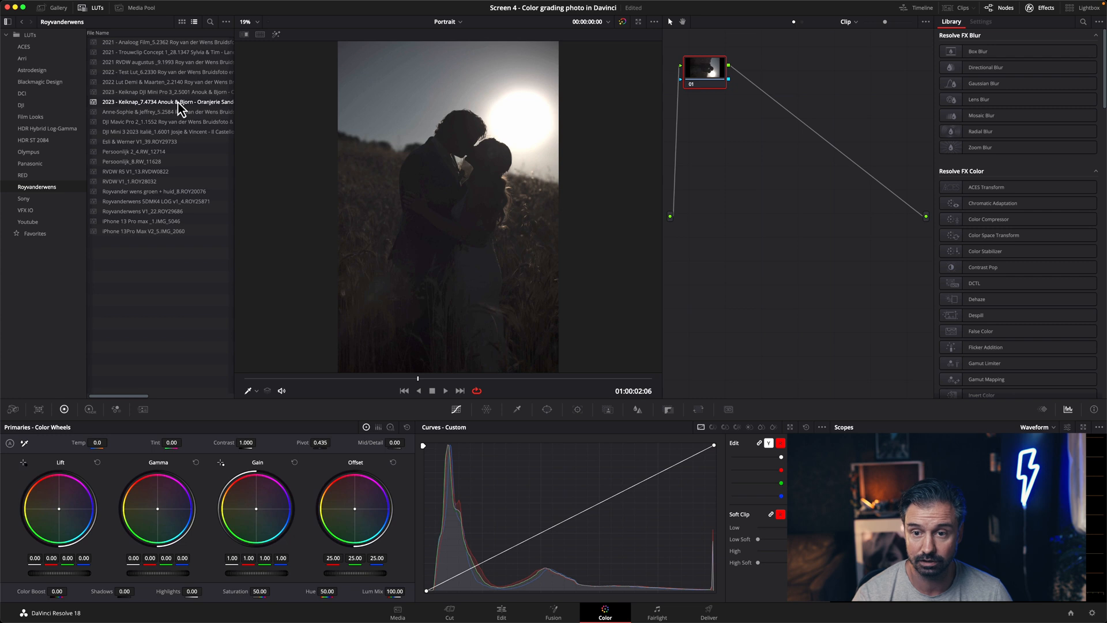
drag(144, 92, 459, 151)
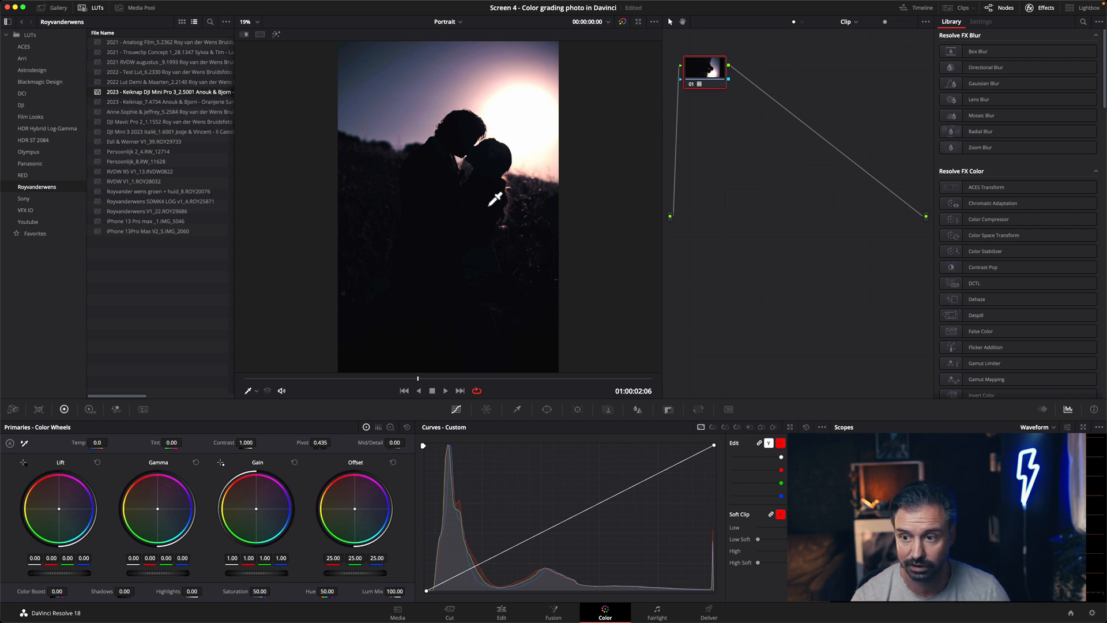
key(super+z)
Try the "2021 - Trouwclip Concept 1" and "2021 - Analoog Film" LUTs on the portrait photo and reset the node grade
drag(112, 55, 415, 176)
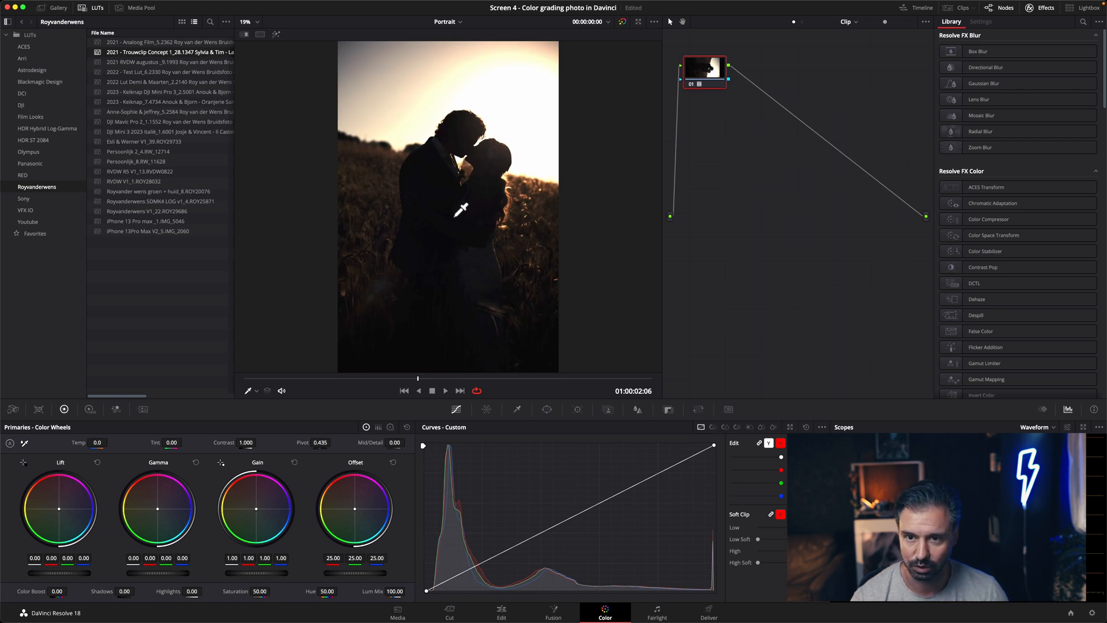
key(super+z)
drag(215, 43, 420, 129)
key(super+z)
drag(167, 132, 459, 163)
right_click(704, 74)
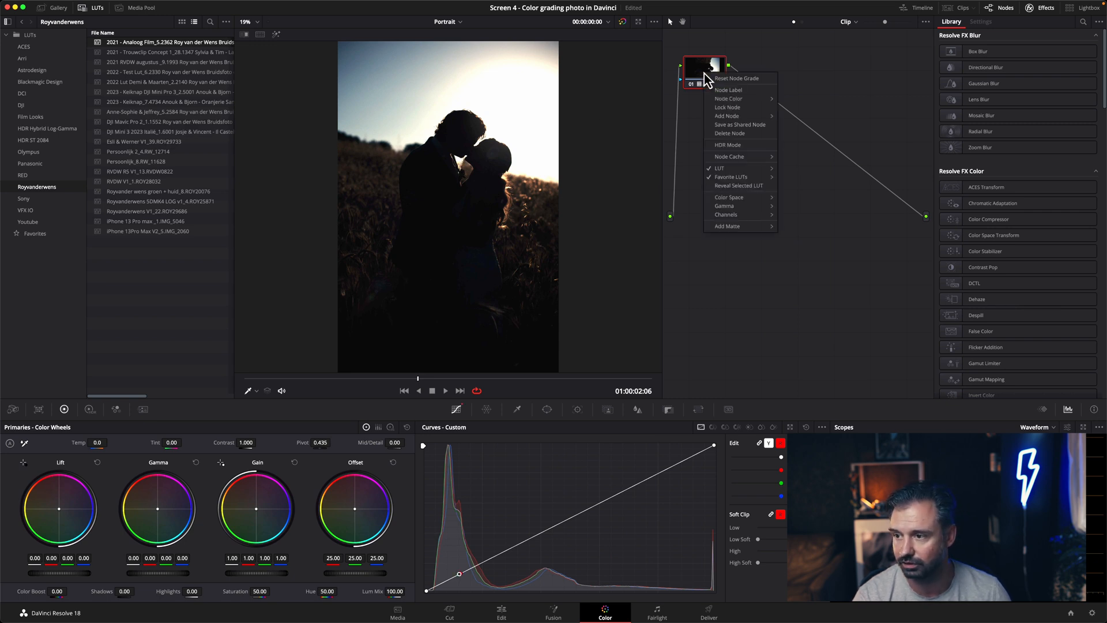
click(728, 79)
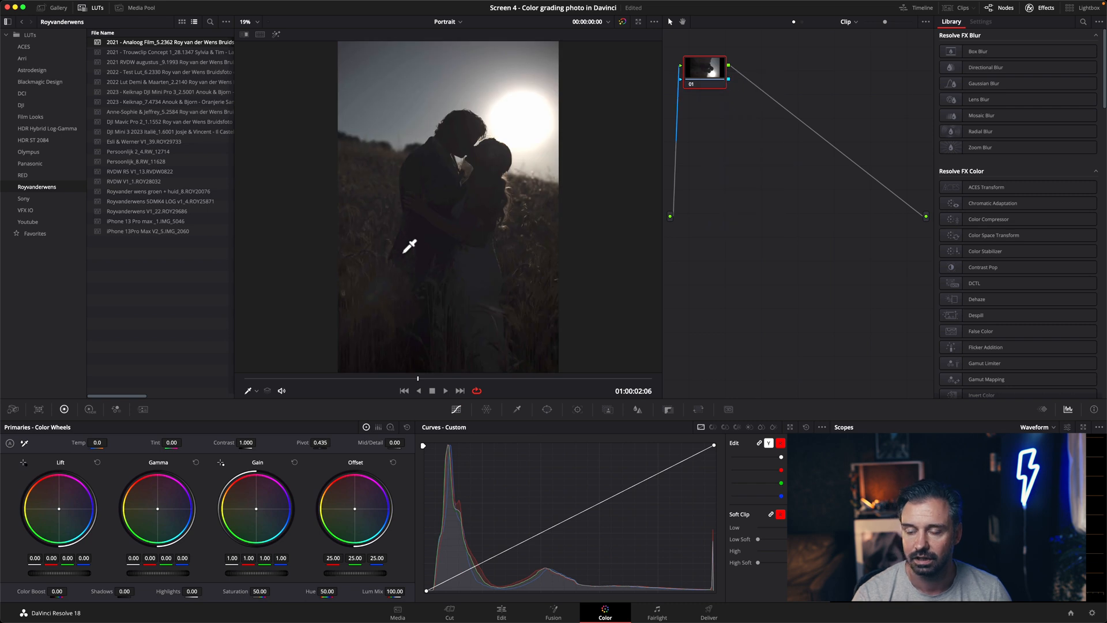
Try the "DJI Mini 3 2023 Italië" LUT on the portrait photo and reset the grade of node 01
drag(124, 133, 408, 148)
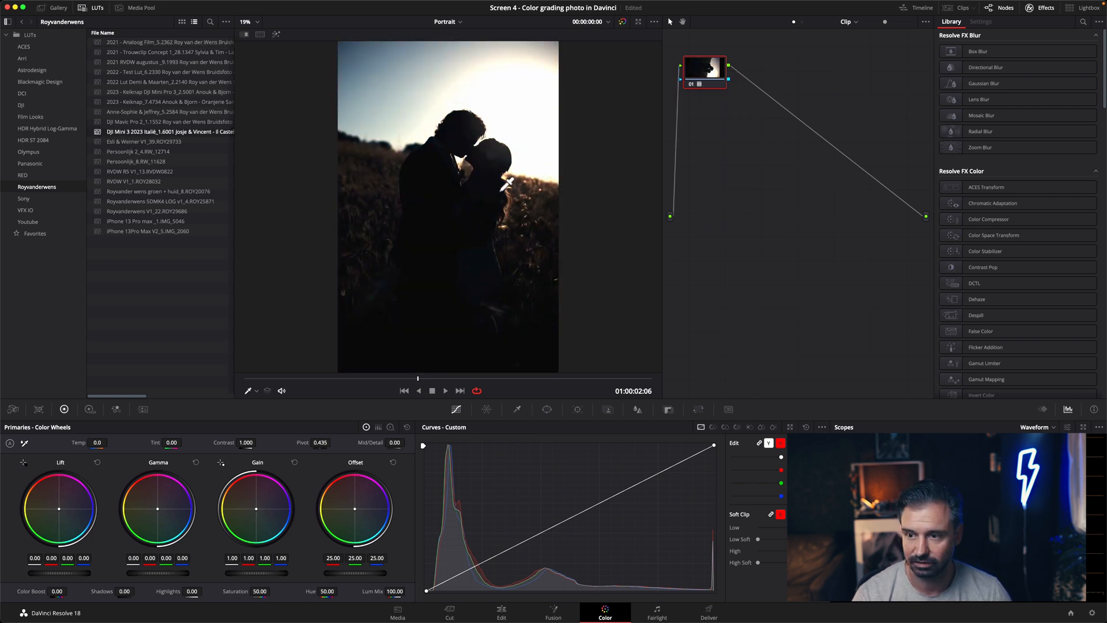
right_click(715, 73)
click(728, 80)
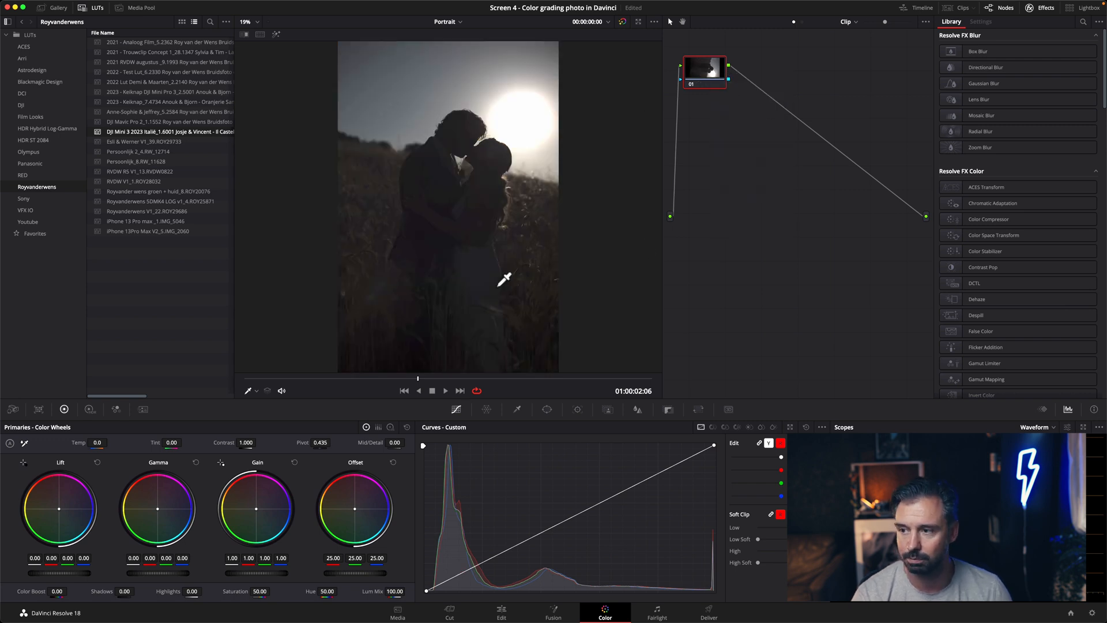
Move node 01 lower in the node graph and add a serial node after it
drag(701, 70, 712, 110)
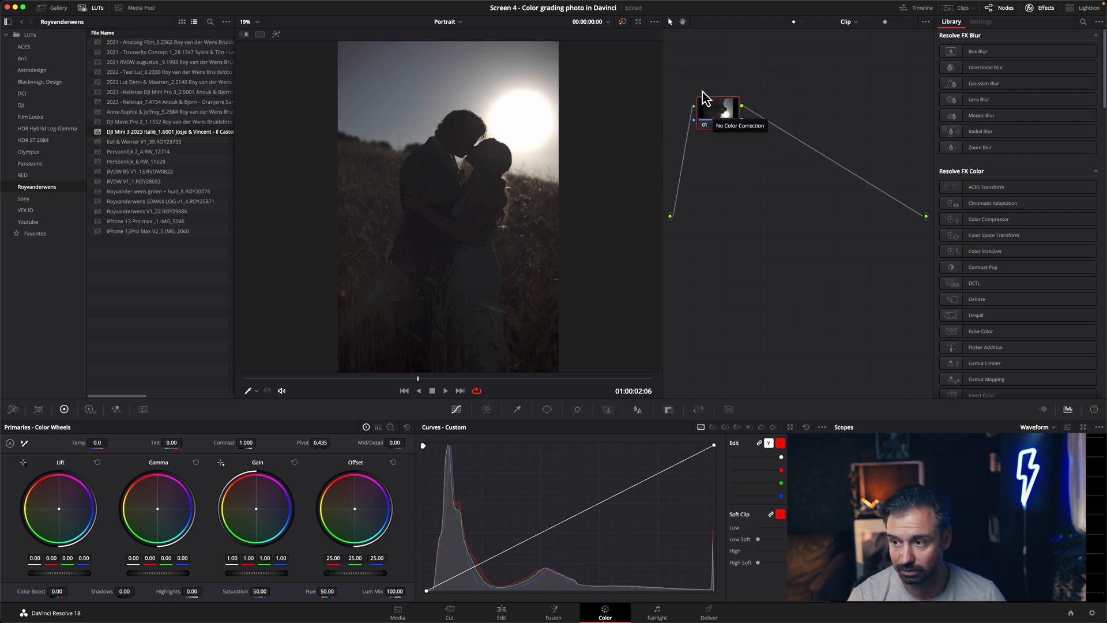
drag(732, 113, 711, 138)
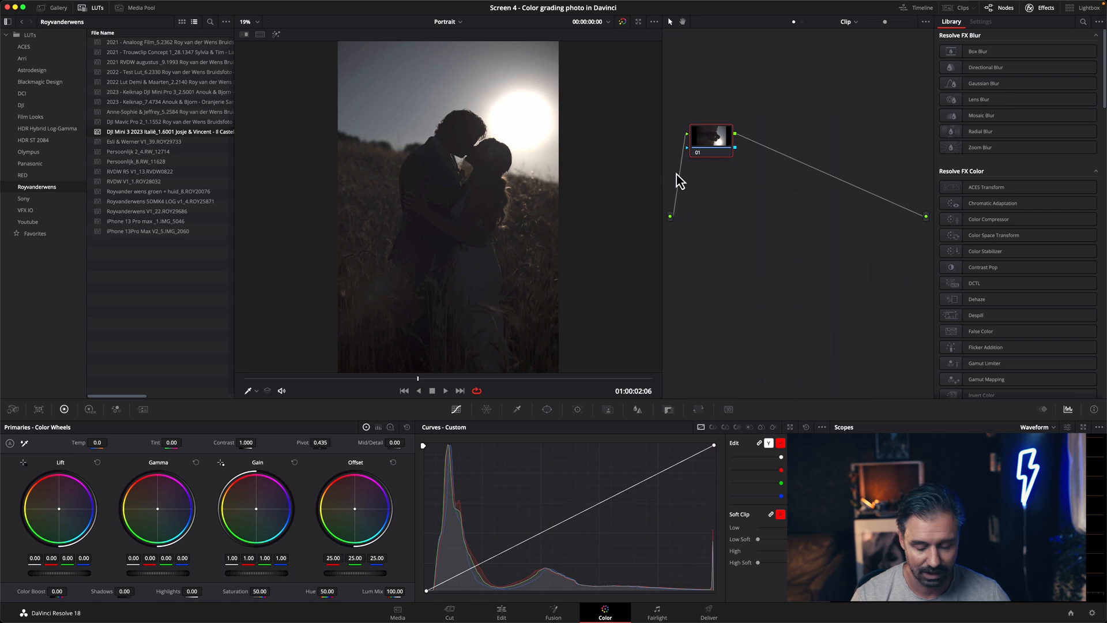
key(alt+s)
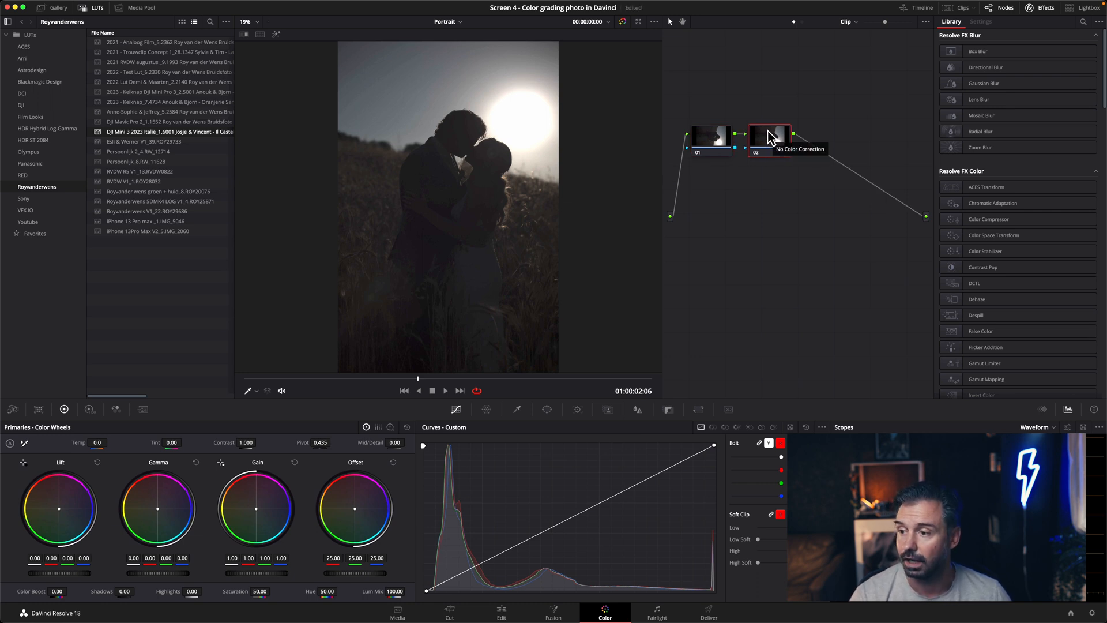
Label node 02 "Con" and set its contrast to about 1.212 and its pivot to about 0.557
right_click(766, 129)
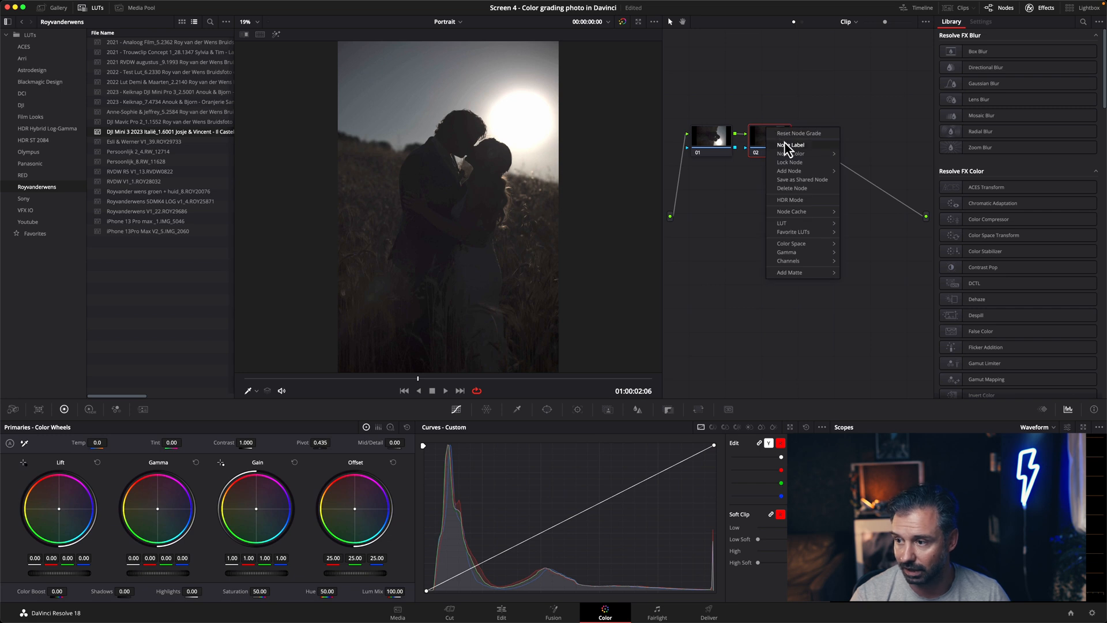
click(788, 149)
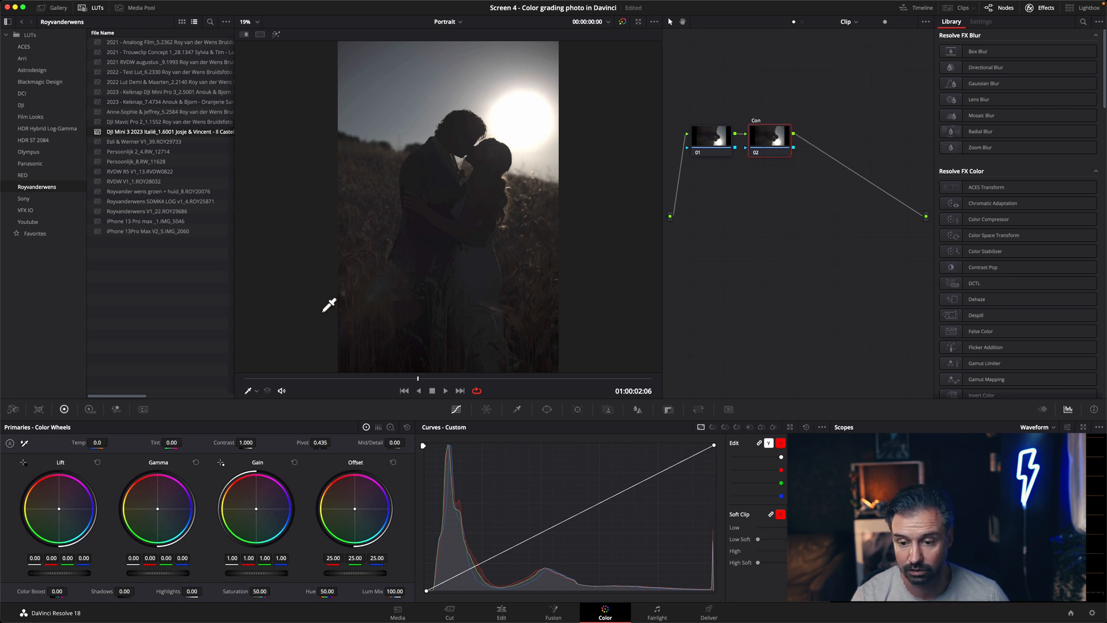
mouse_move(246, 444)
mouse_down()
mouse_move(285, 443)
mouse_move(247, 444)
mouse_up()
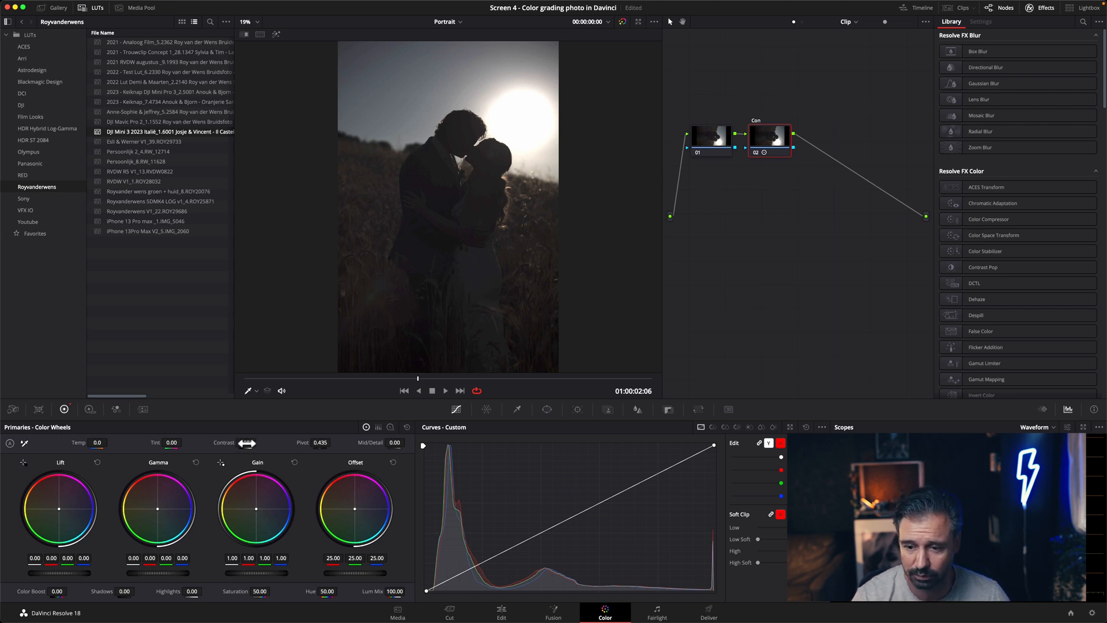
drag(247, 443, 317, 445)
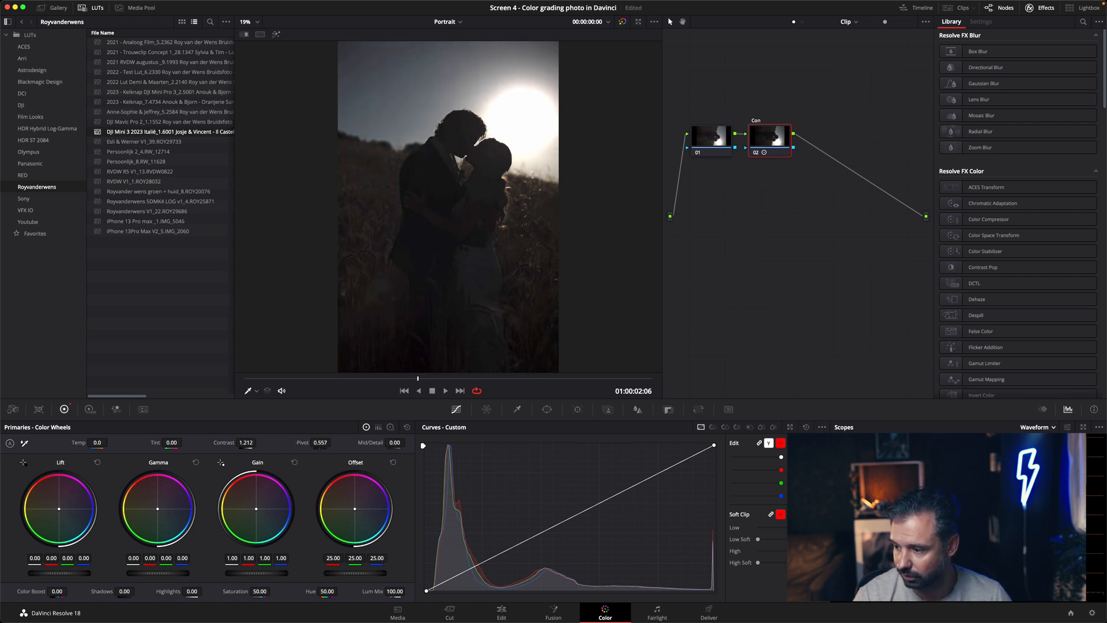
Switch the scopes to Histogram and set node 02's pivot to about 0.088 and its contrast to about 1.654
click(1037, 463)
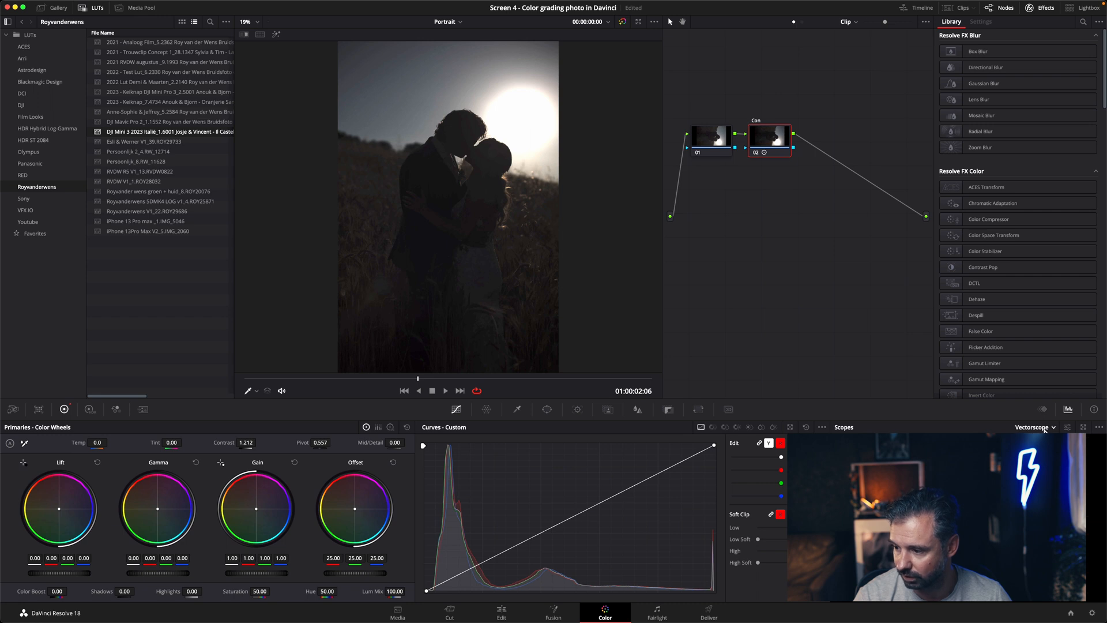
click(1037, 474)
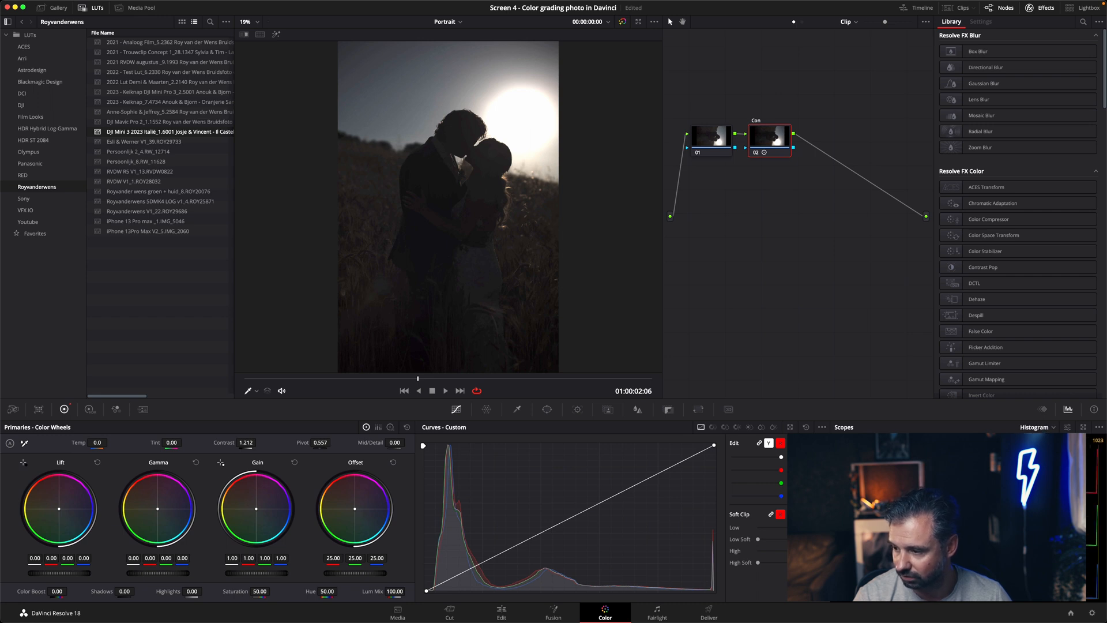
drag(314, 446, 175, 425)
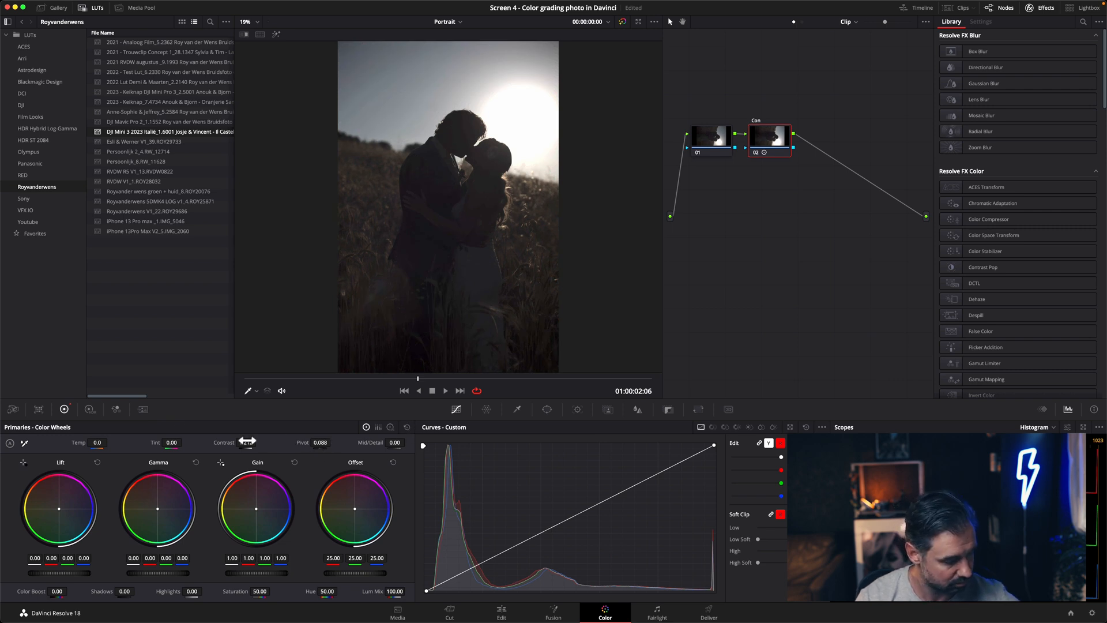
drag(222, 443, 339, 448)
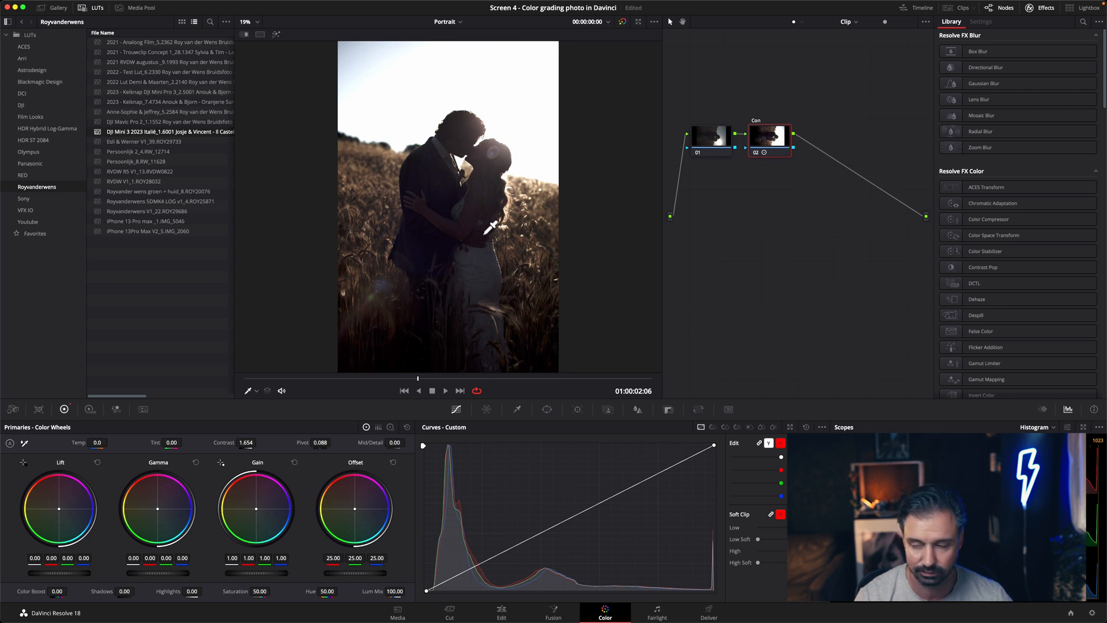
Bypass and re-enable the grade several times to compare the portrait before and after the contrast change
key(alt+s)
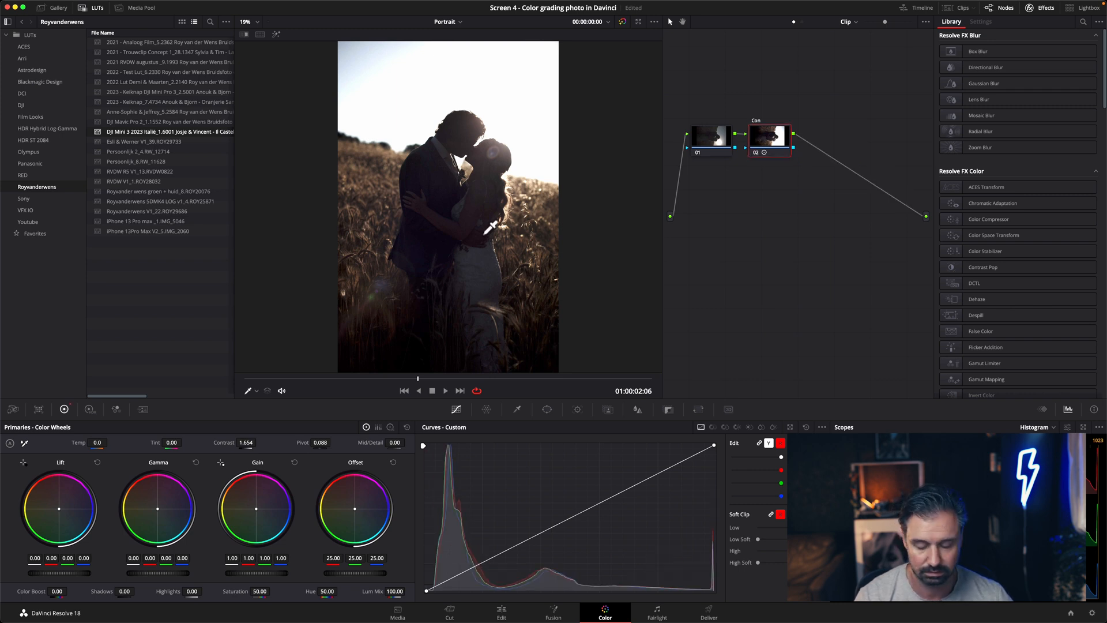
key(super+z)
key(shift+d)
key(shift+d)
key(shift+d)
key(shift+d)
key(shift+d)
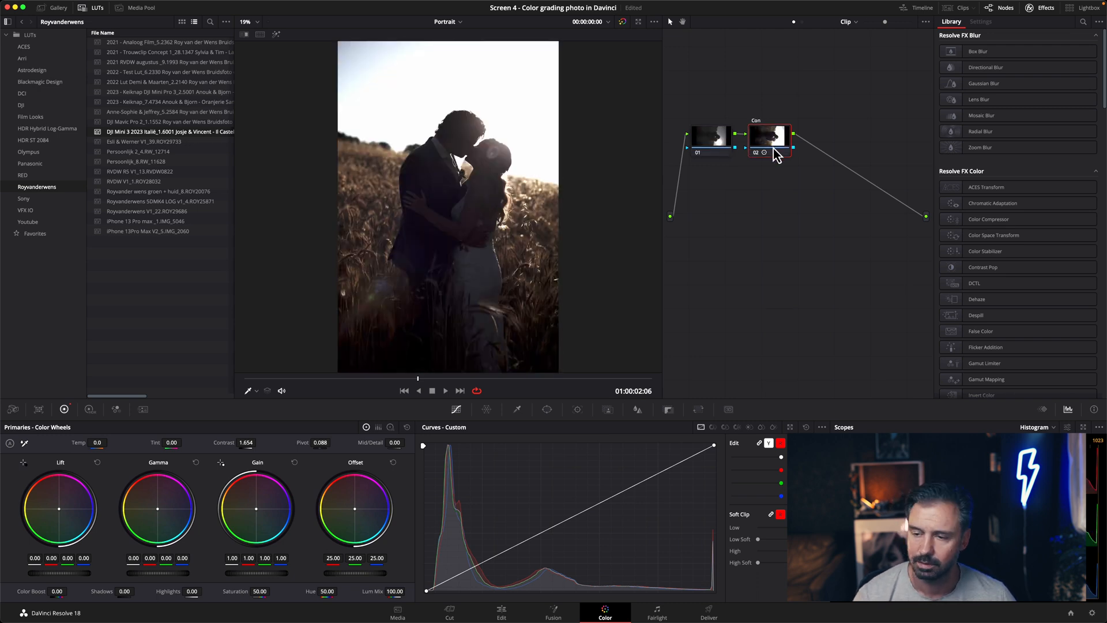
Add a serial node after node 02 and sample the wheat field with the HSL Qualifier, using the highlight view to check the selection
key(alt+s)
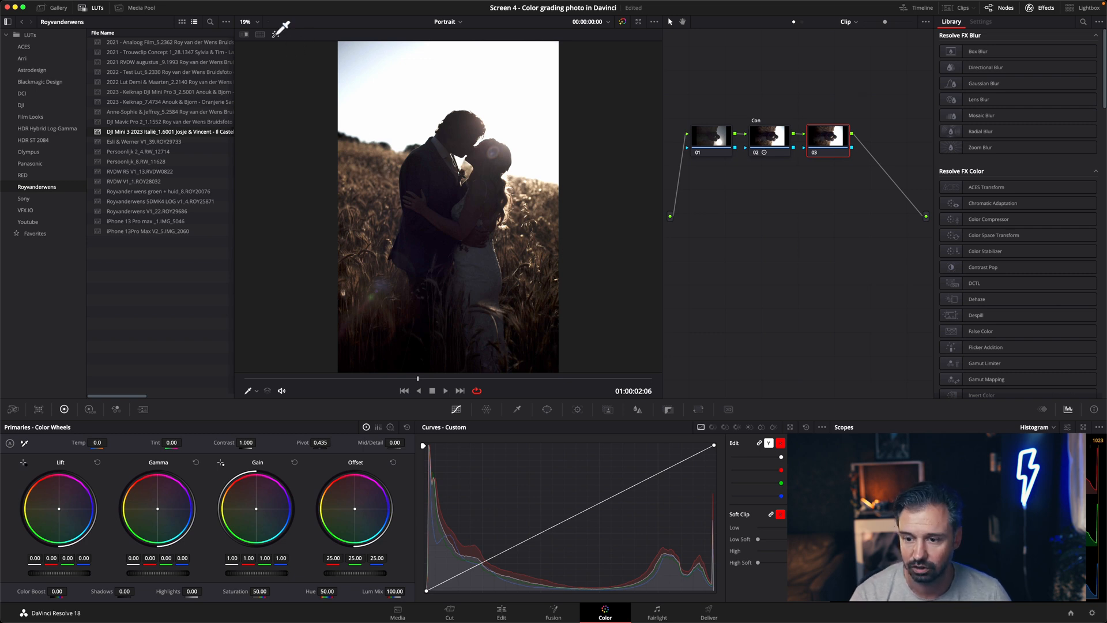
click(518, 408)
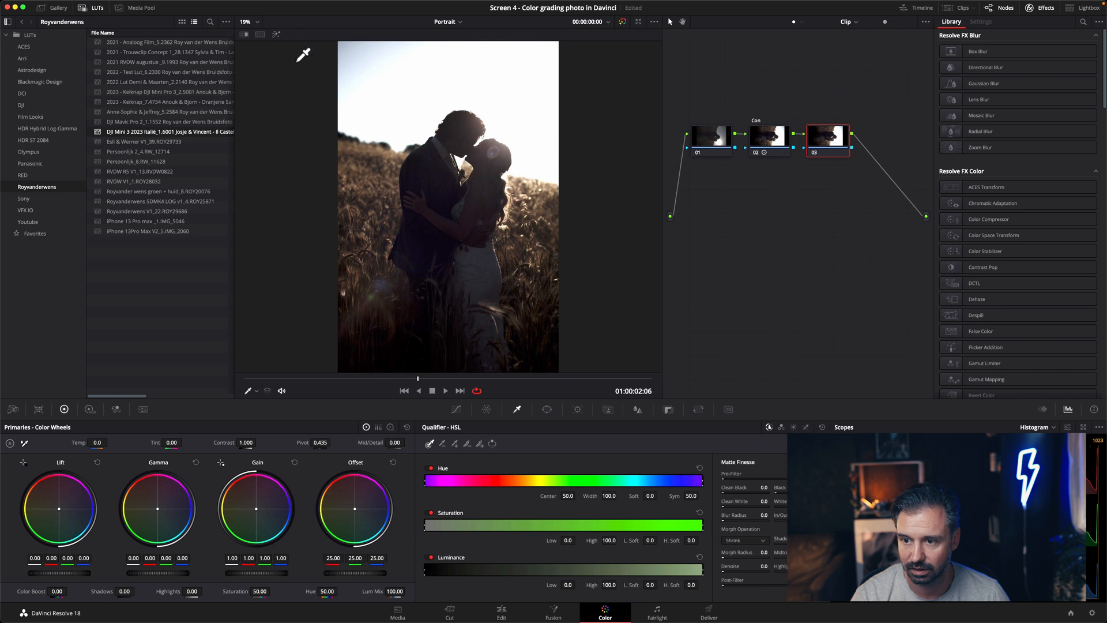
click(379, 168)
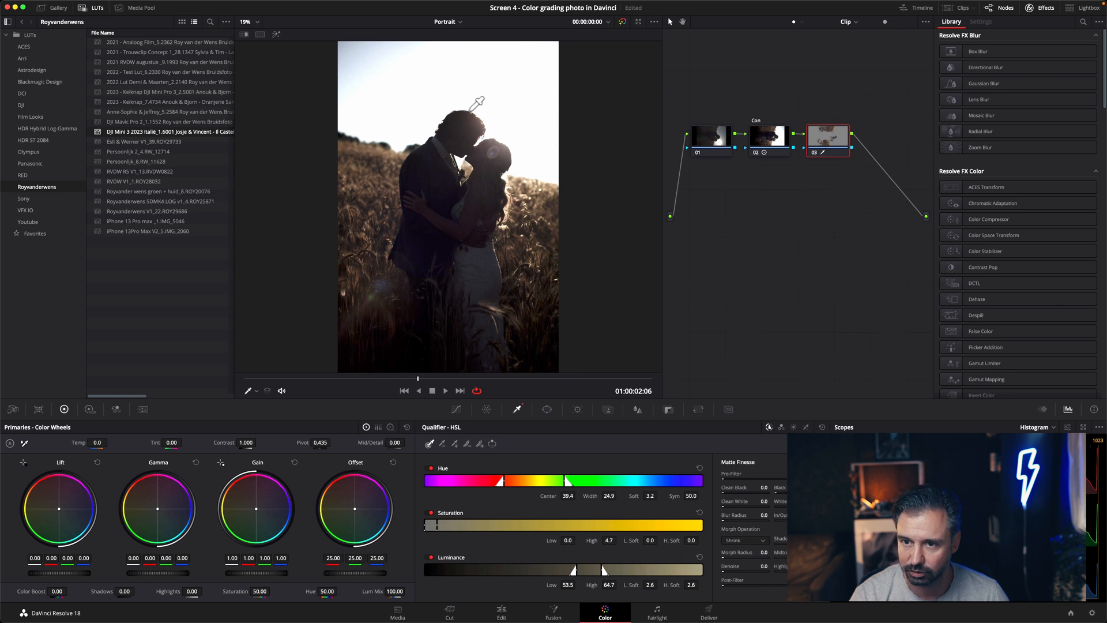
click(277, 35)
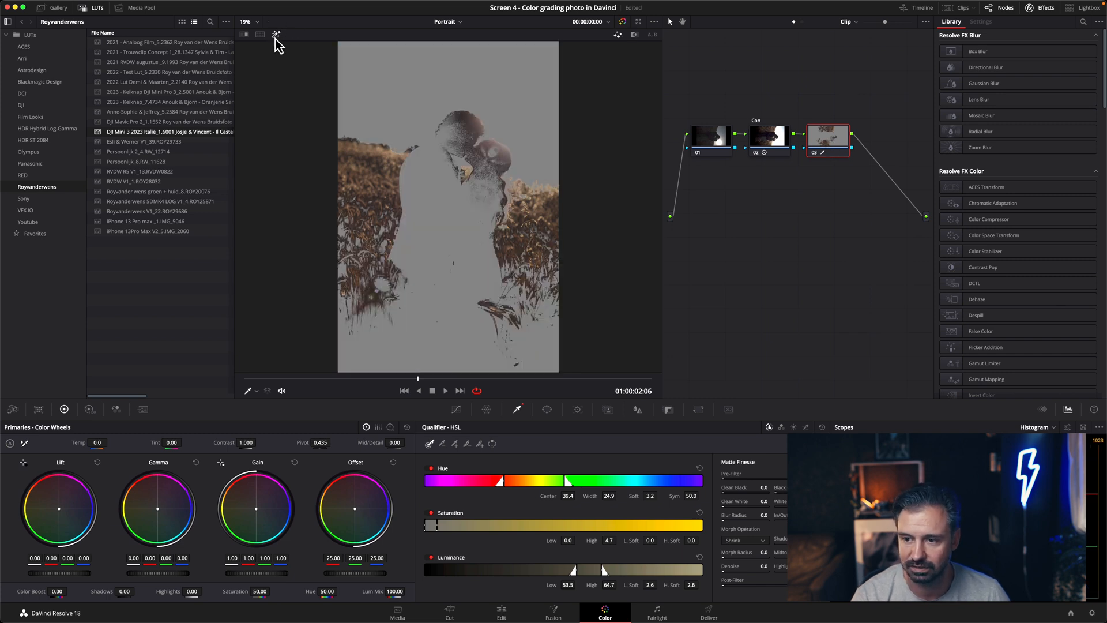
click(544, 327)
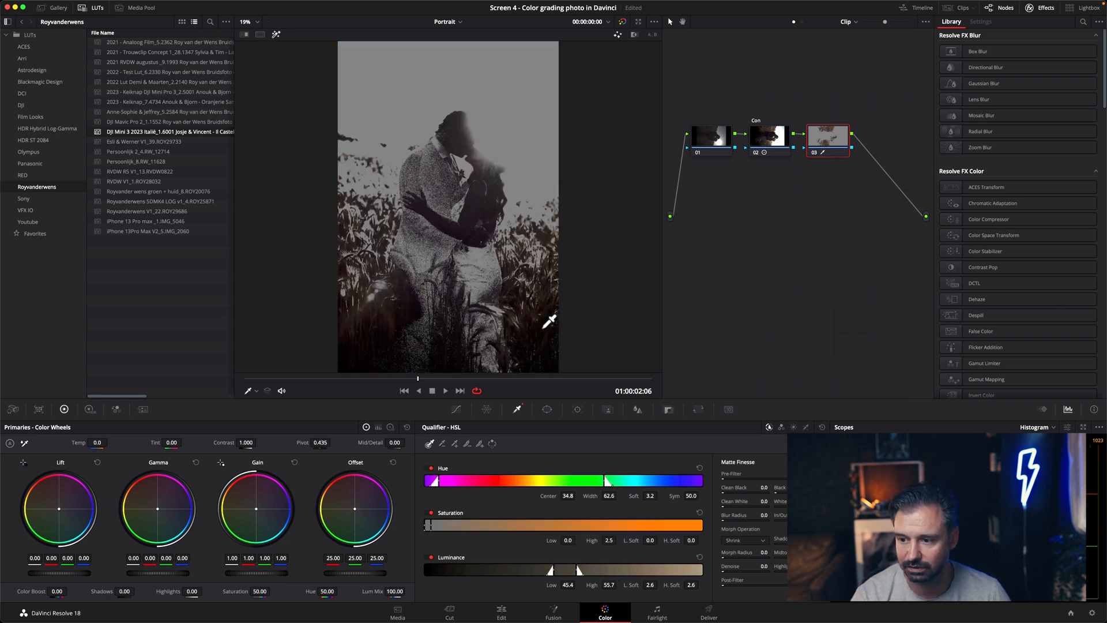
click(371, 180)
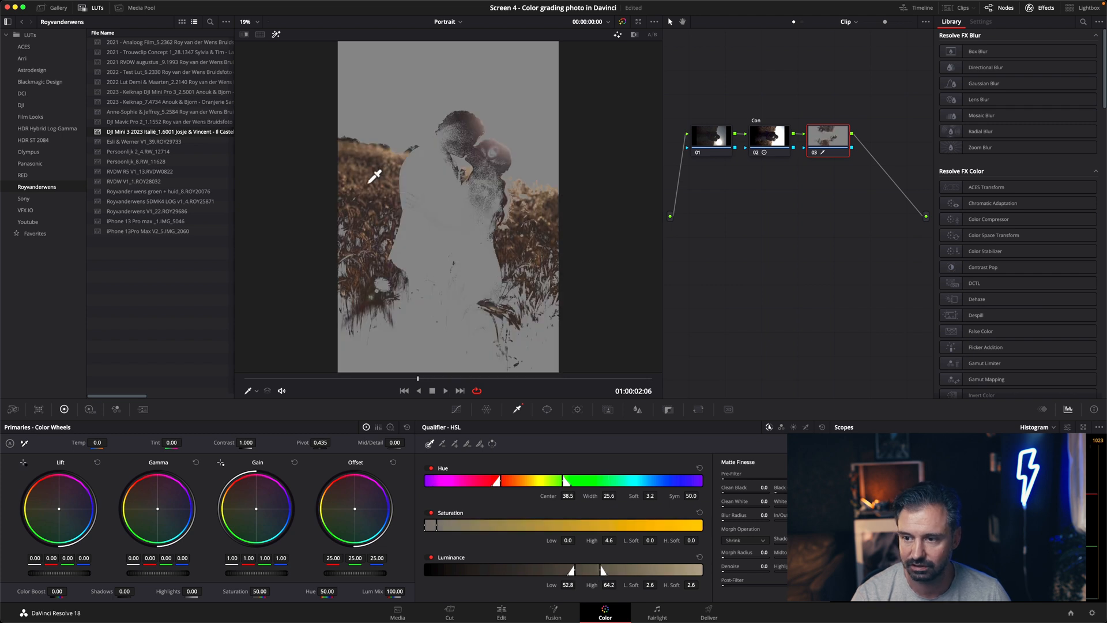
click(373, 240)
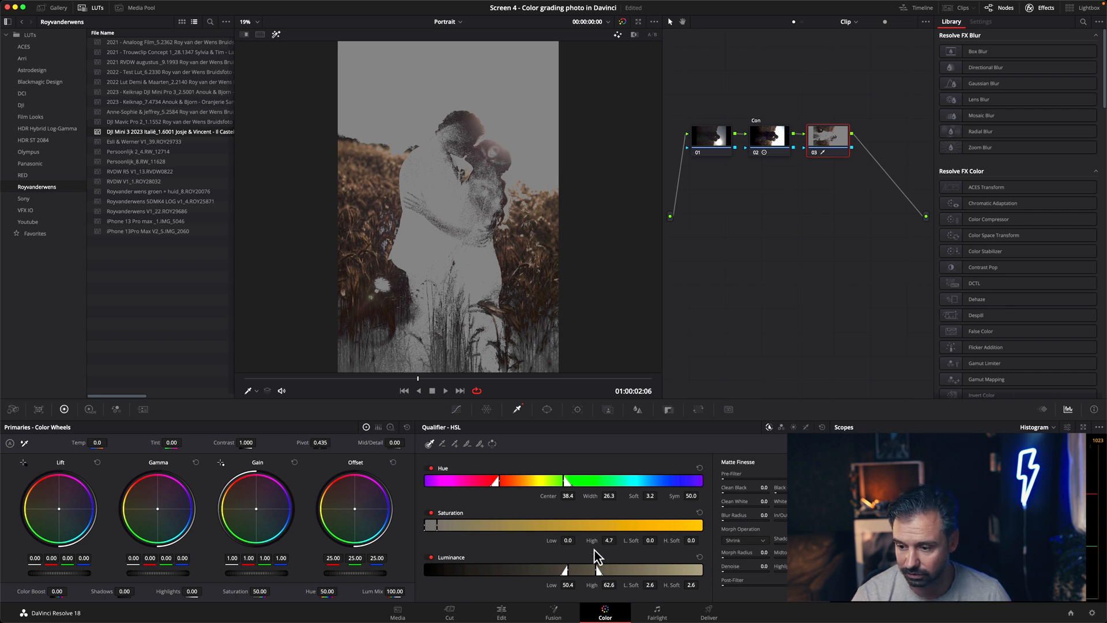
Refine node 03's qualifier to luminance 48.0–66.3 and hue width 18.3 with softness 0.0, and turn off the highlight view
drag(562, 570, 607, 567)
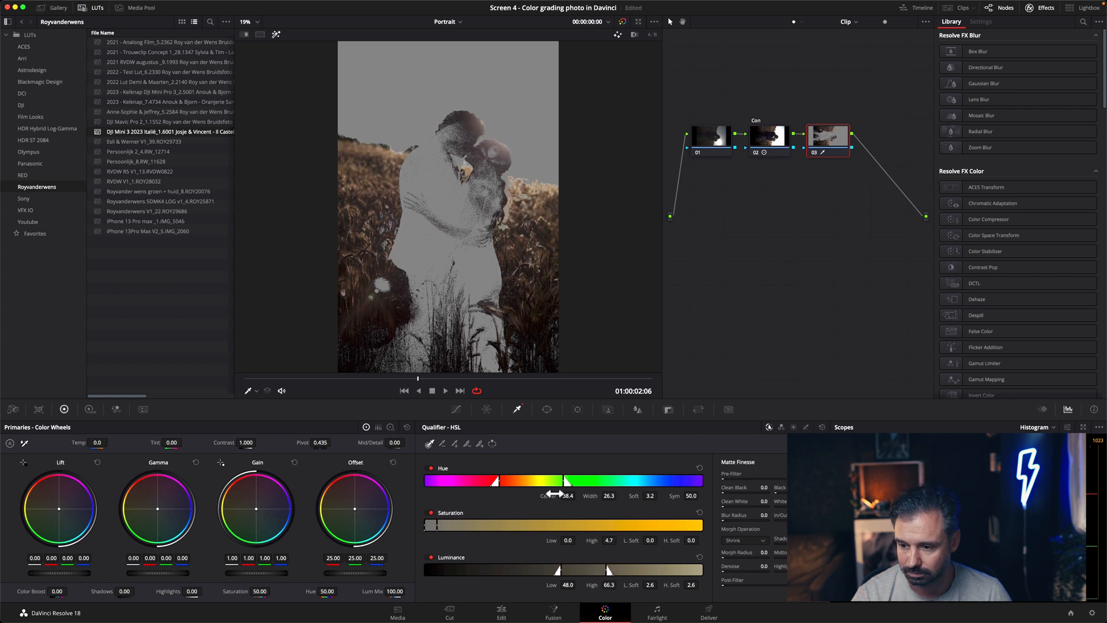
mouse_move(563, 482)
mouse_down()
mouse_move(543, 481)
mouse_move(553, 481)
mouse_up()
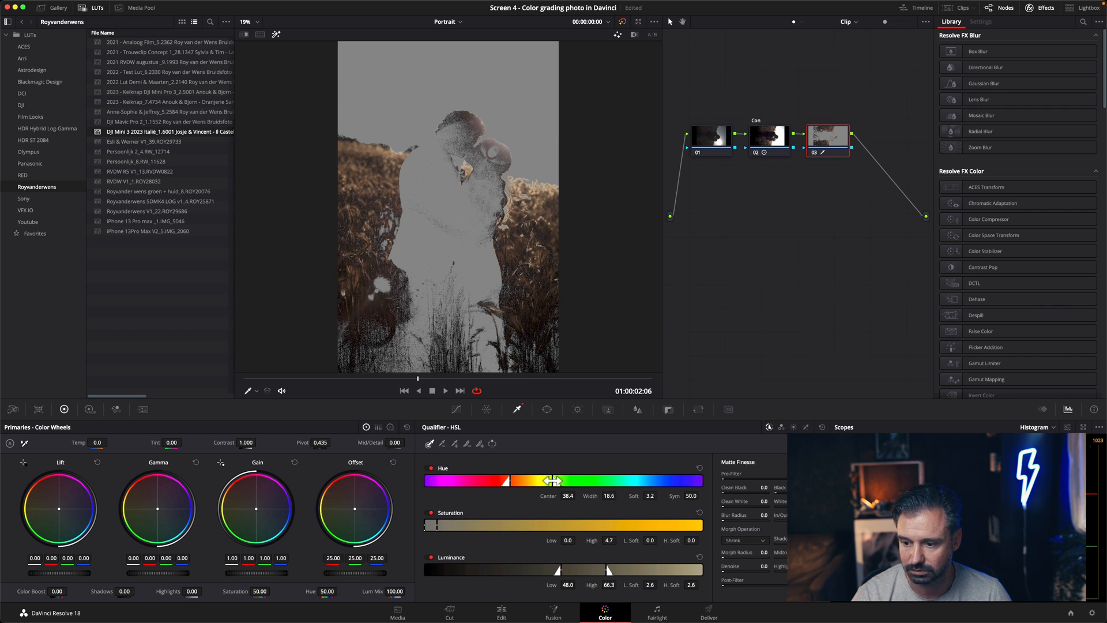
drag(559, 484, 556, 482)
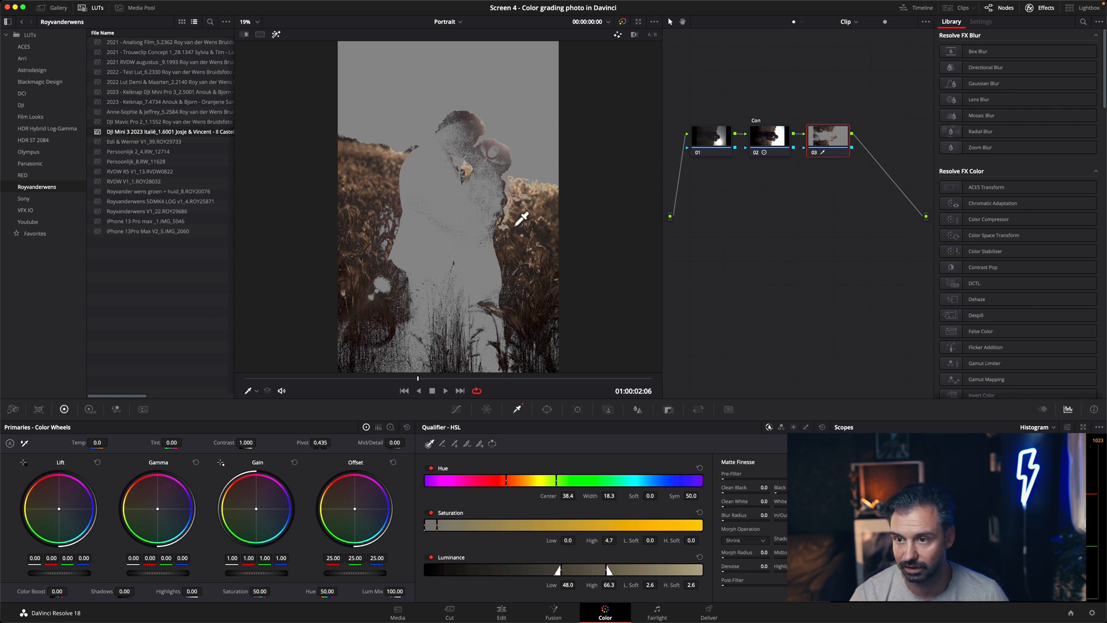
click(277, 35)
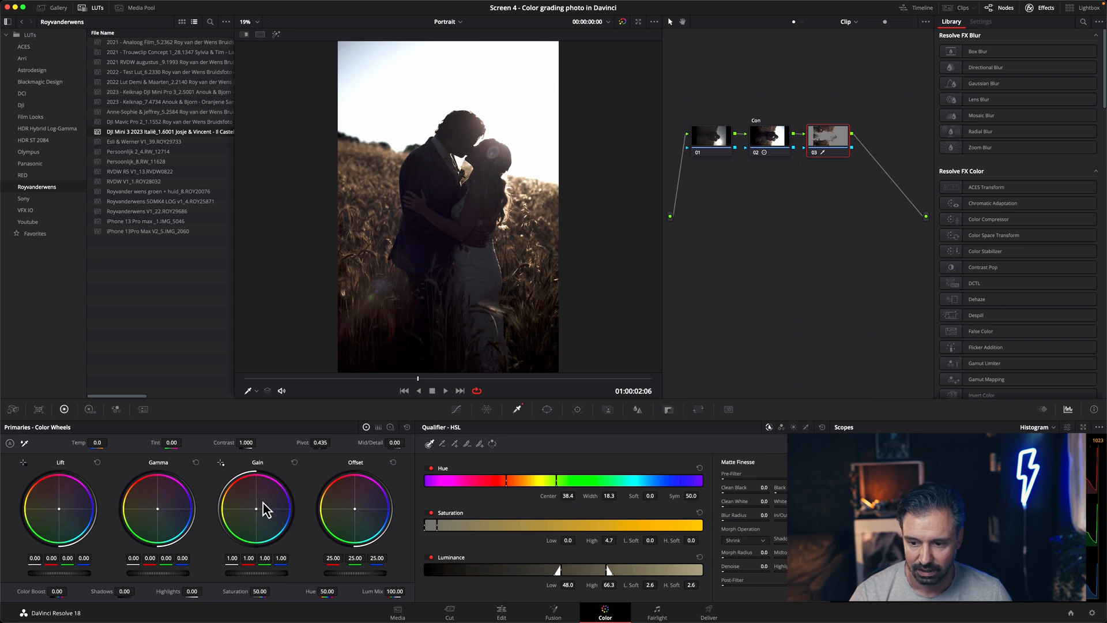
Warm the selected field by shifting node 03's Offset to about 29.03 red, 22.39 green and 19.36 blue
drag(356, 509, 326, 461)
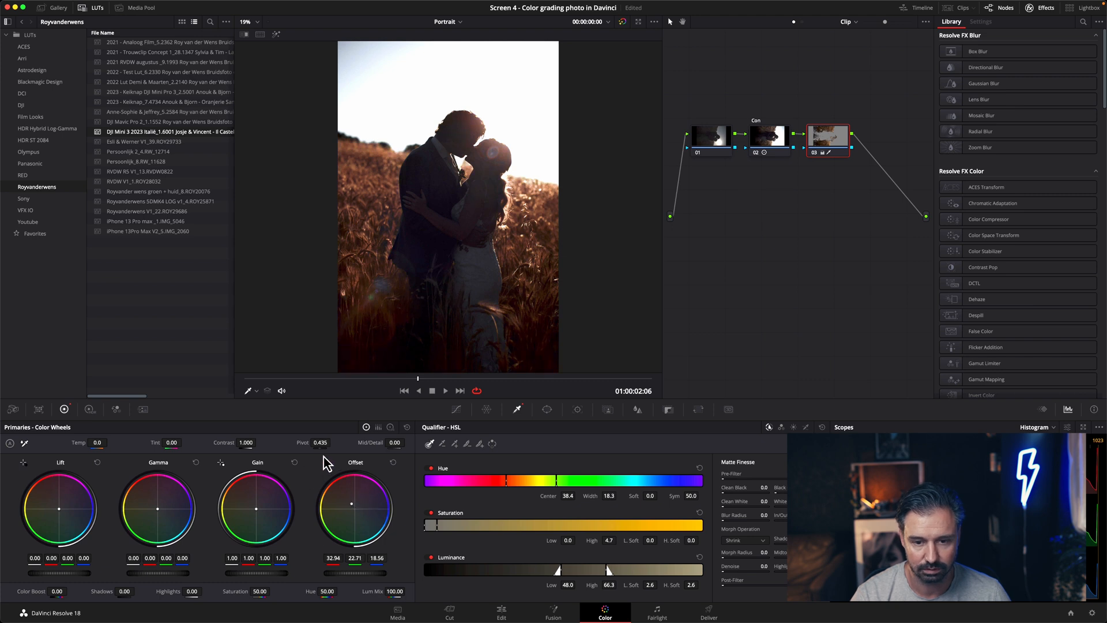
mouse_move(331, 464)
mouse_down()
mouse_move(345, 473)
mouse_move(322, 479)
mouse_up()
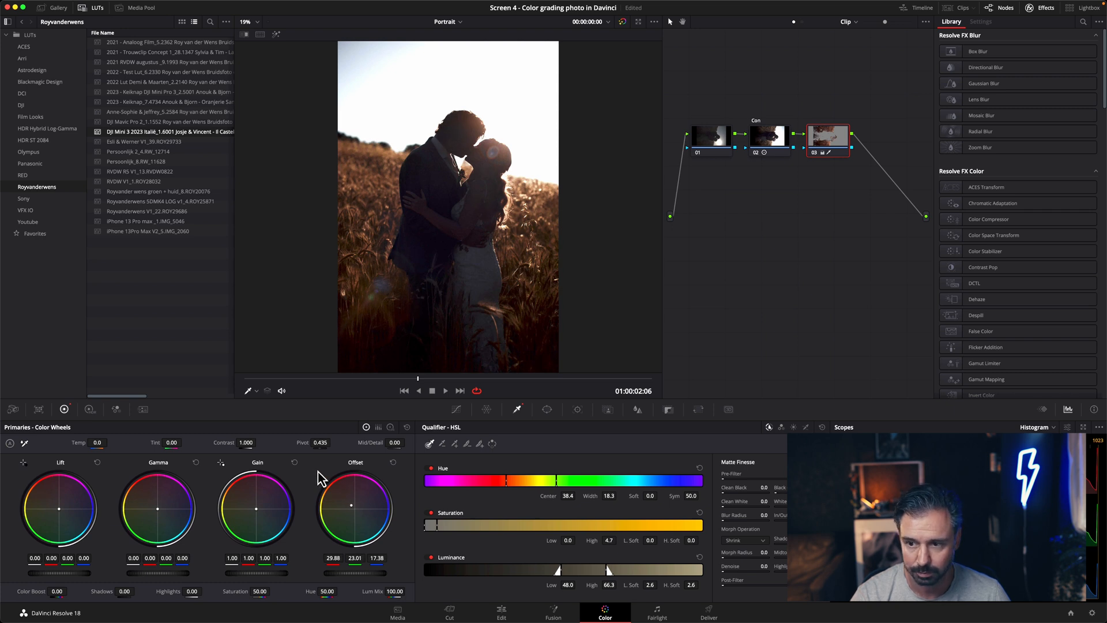
drag(315, 469, 315, 469)
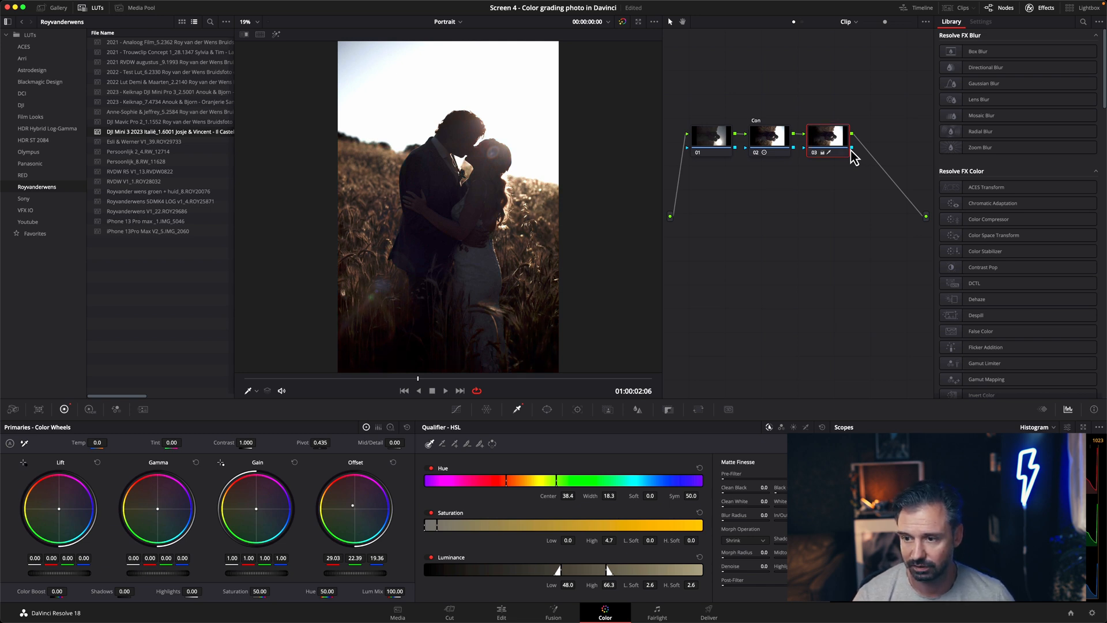
Add a serial node after node 03 and sample the couple with the HSL Qualifier in highlight view
key(alt+s)
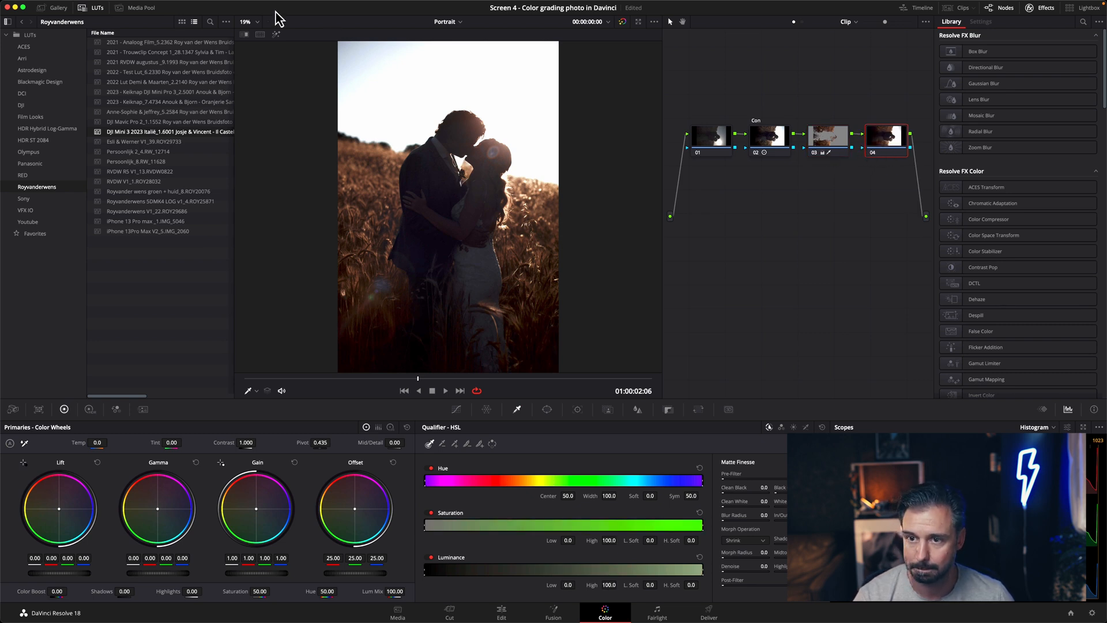
click(276, 34)
click(452, 180)
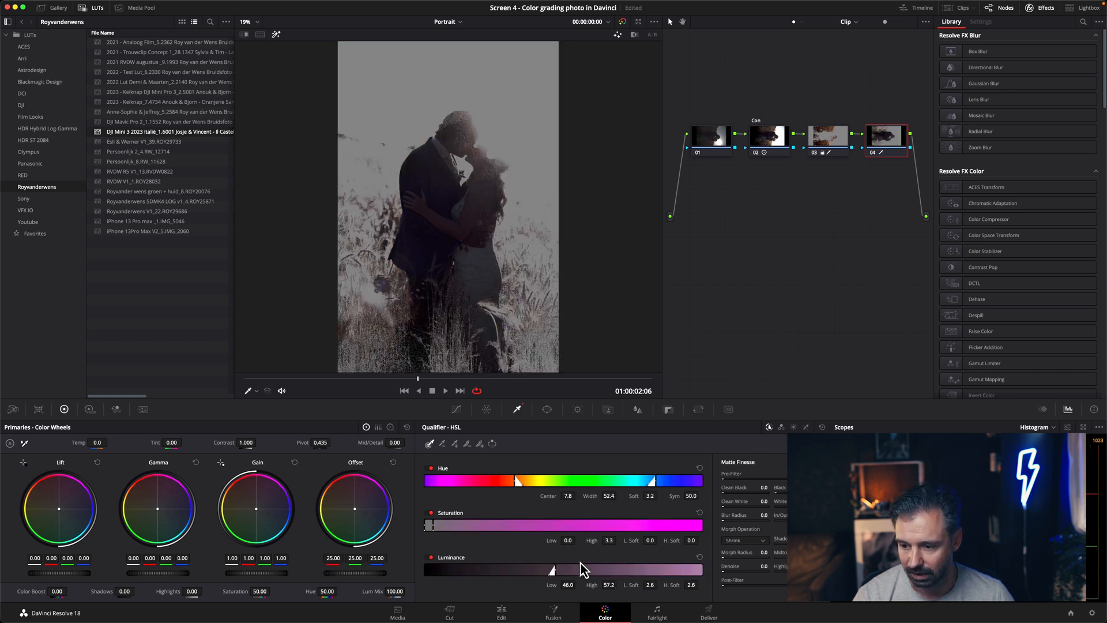
Adjust node 04's qualifier to luminance 48.7–68.8 with high softness 5.0 and hue width 61.4, and turn off the highlight view
drag(552, 571, 623, 572)
mouse_move(519, 481)
mouse_down()
mouse_move(539, 481)
mouse_move(519, 481)
mouse_move(529, 481)
mouse_up()
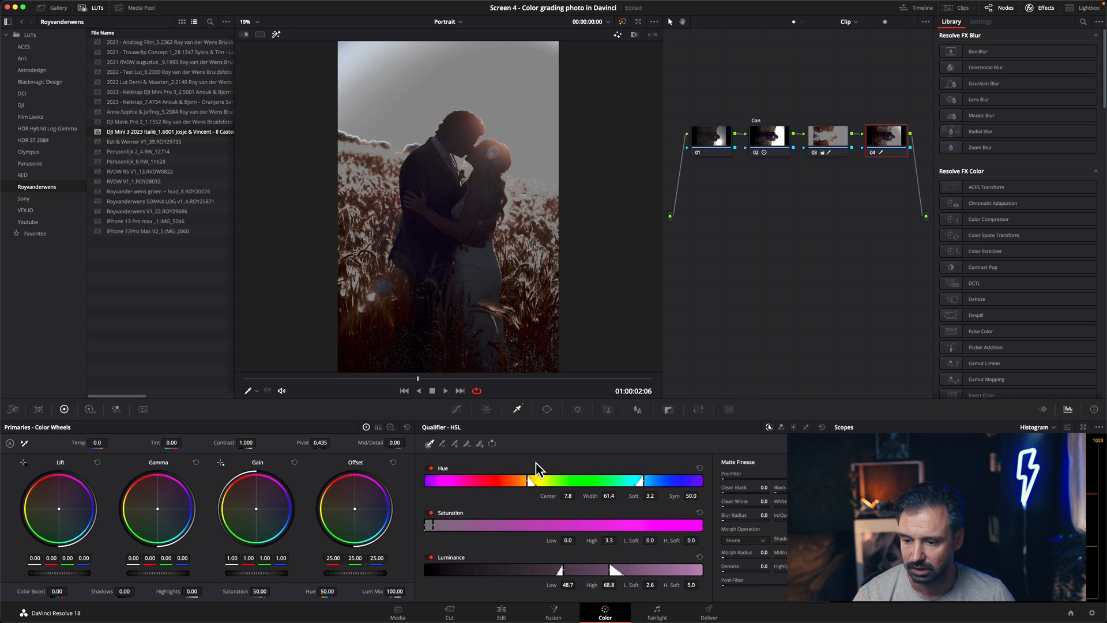
click(277, 35)
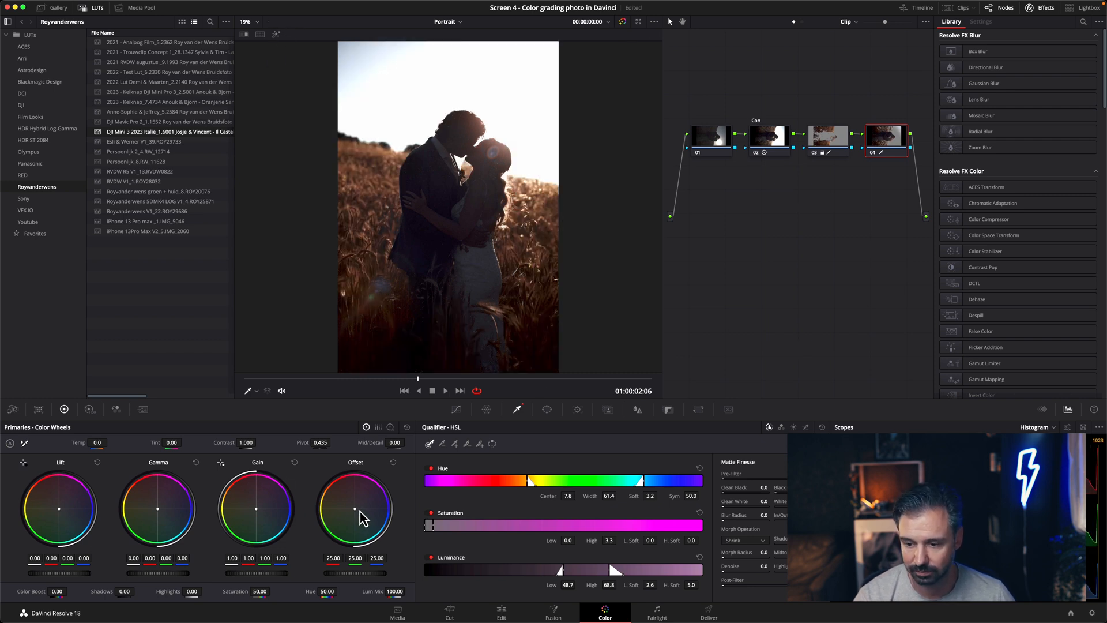
Try several color shifts with node 04's Offset wheel and reset the wheel
mouse_move(355, 510)
mouse_down()
mouse_move(385, 528)
mouse_move(356, 512)
mouse_move(336, 534)
mouse_move(358, 512)
mouse_up()
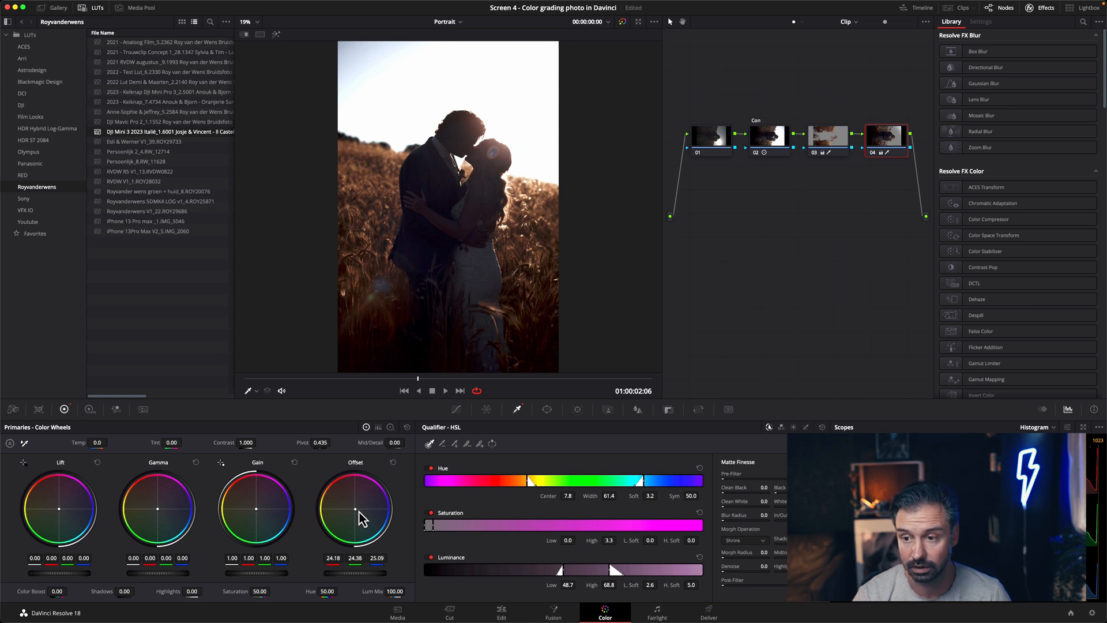
drag(359, 512, 356, 540)
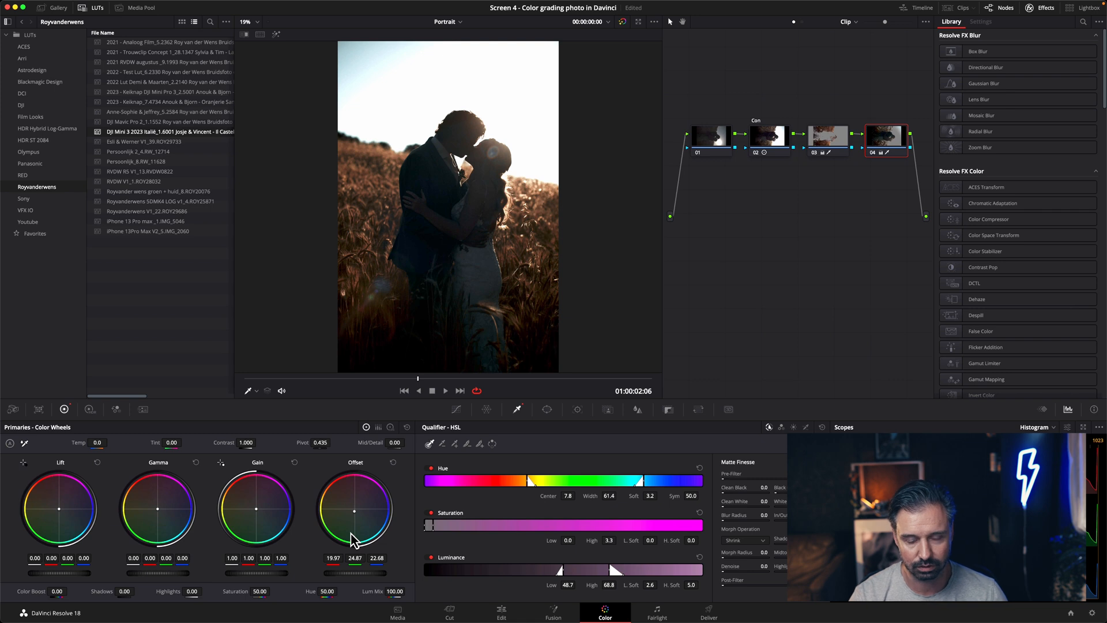
mouse_move(351, 533)
mouse_down()
mouse_move(387, 549)
mouse_move(371, 537)
mouse_move(383, 504)
mouse_move(415, 497)
mouse_move(362, 520)
mouse_up()
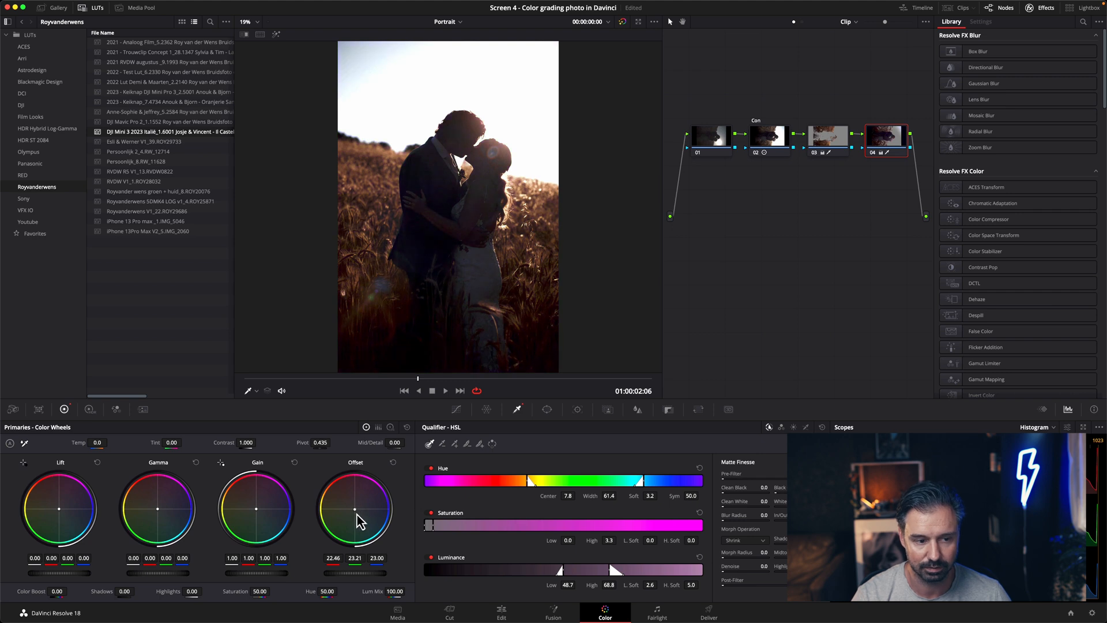
drag(359, 521, 355, 518)
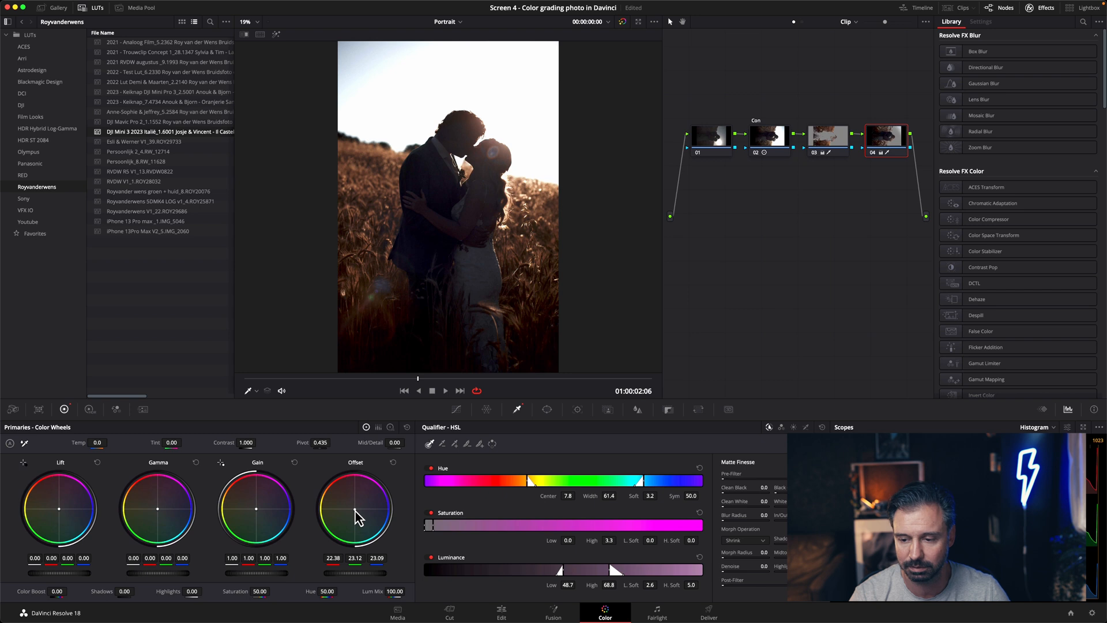
drag(364, 511, 358, 513)
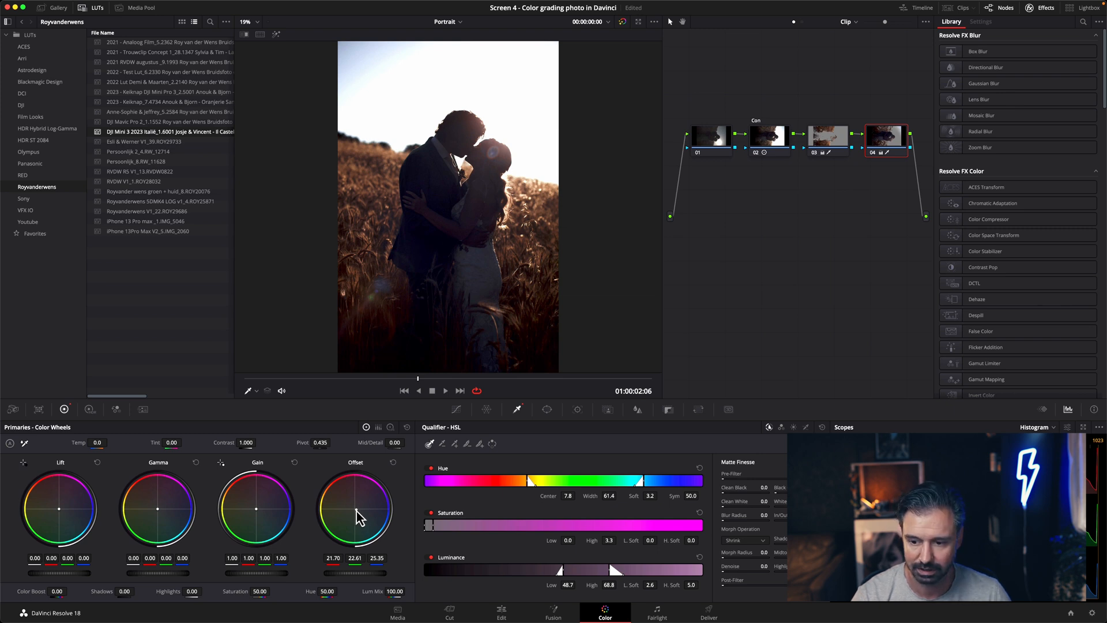
double_click(357, 511)
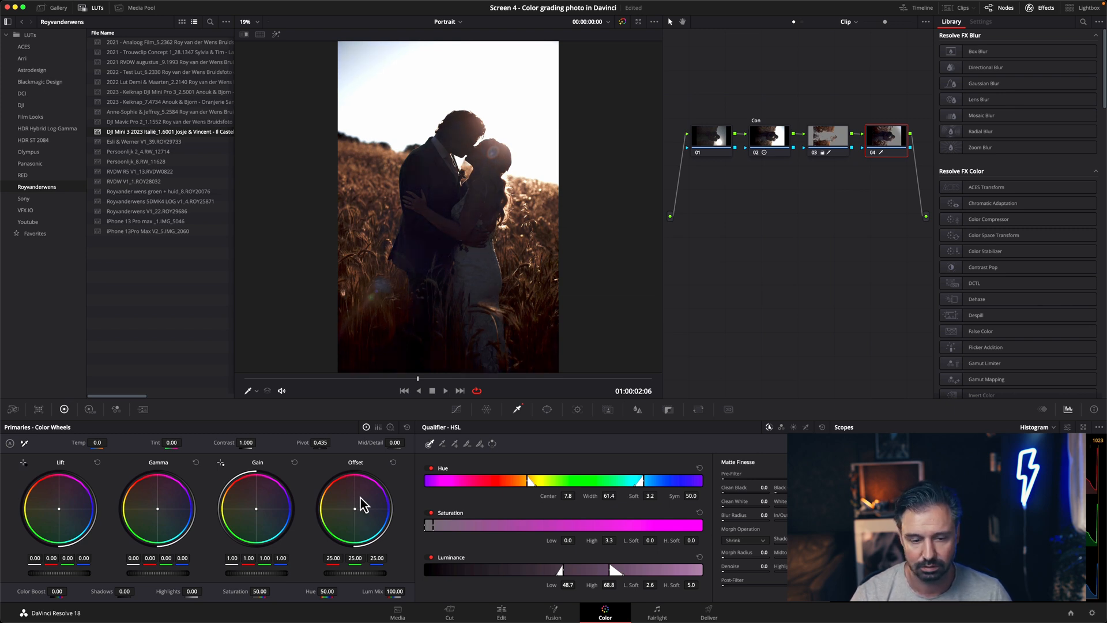
Try a Gain color shift on node 04, set its Gamma to -0.01 red and blue, and compare the node off and on
mouse_move(256, 508)
mouse_down()
mouse_move(235, 498)
mouse_move(268, 525)
mouse_move(237, 539)
mouse_move(272, 528)
mouse_move(259, 517)
mouse_up()
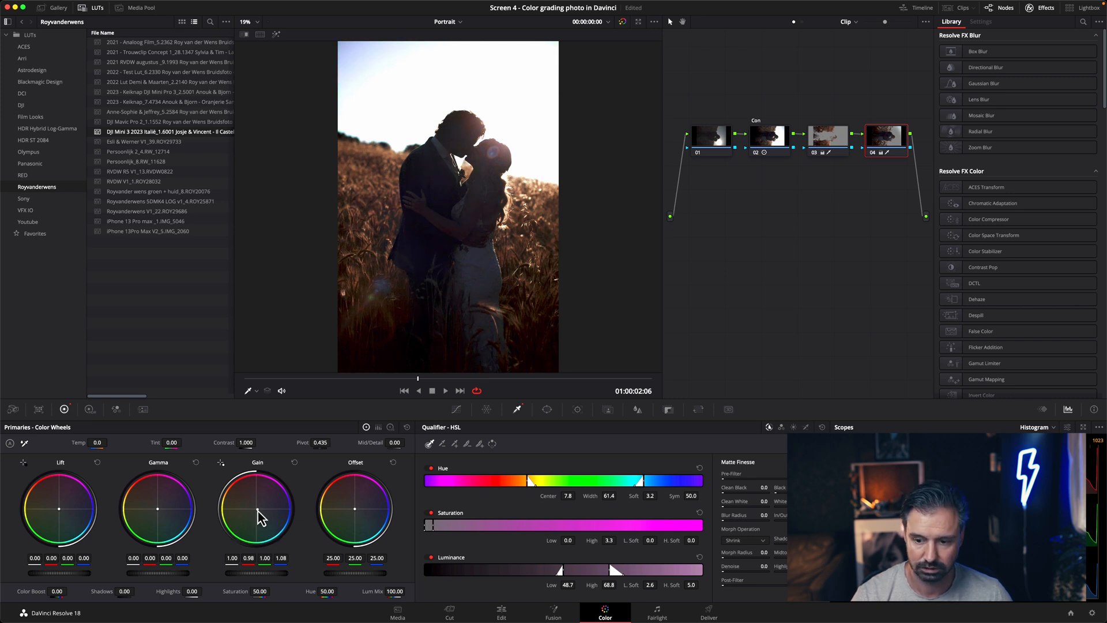
mouse_move(156, 514)
mouse_down()
mouse_move(200, 522)
mouse_move(174, 513)
mouse_up()
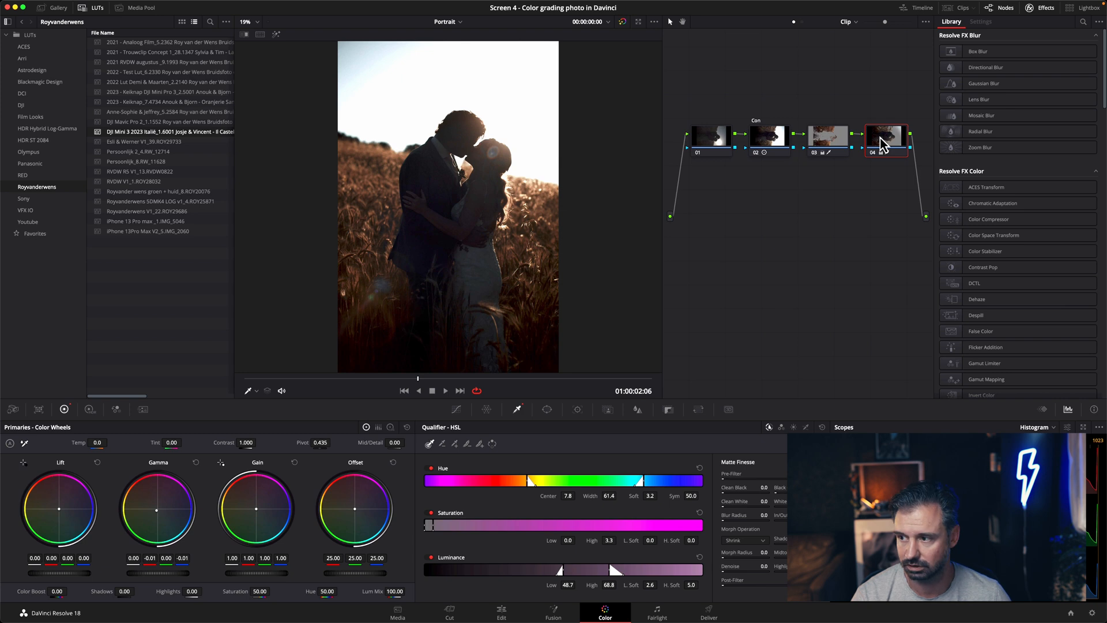
key(super+d)
key(super+d)
key(super+d)
key(super+d)
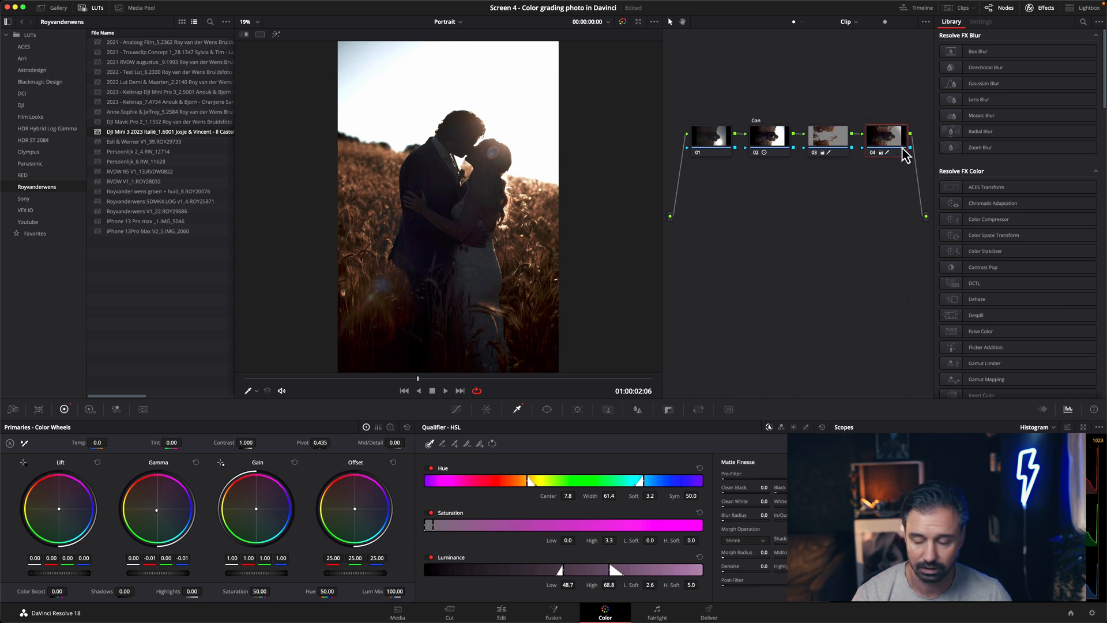
Add a node after node 04, search the effects library for "gra" and apply Film Grain to the new node
key(alt+o)
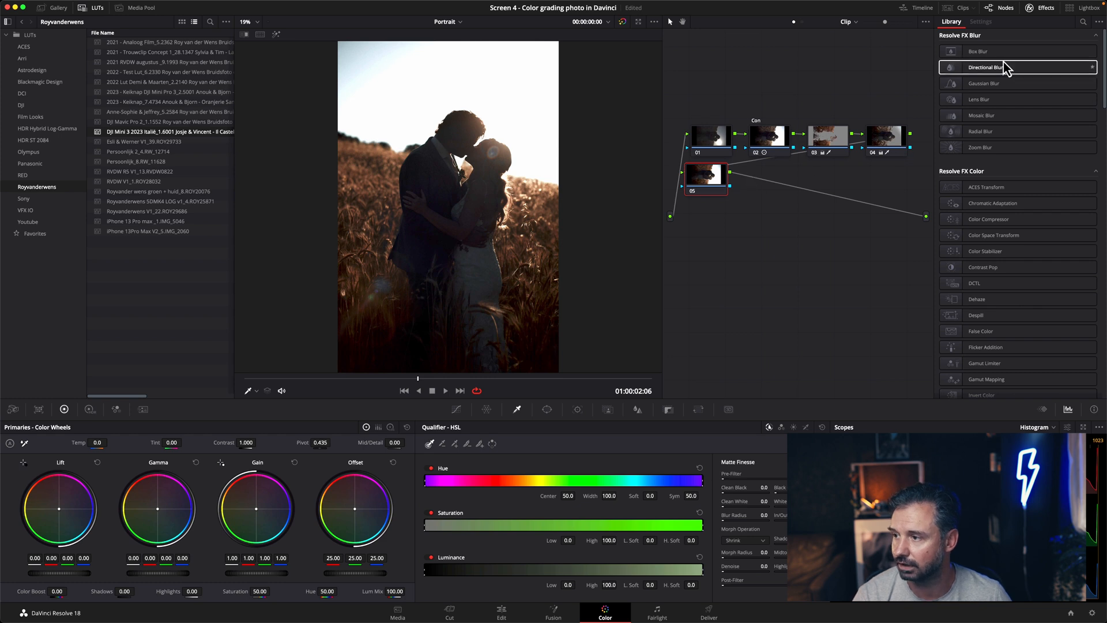
click(1084, 22)
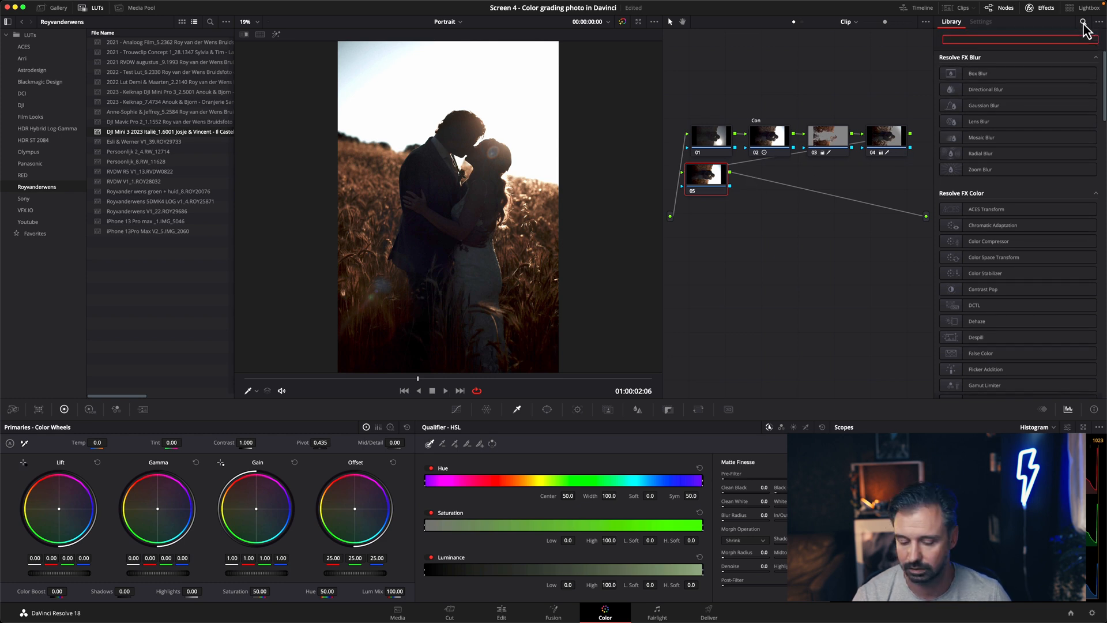
text(gra)
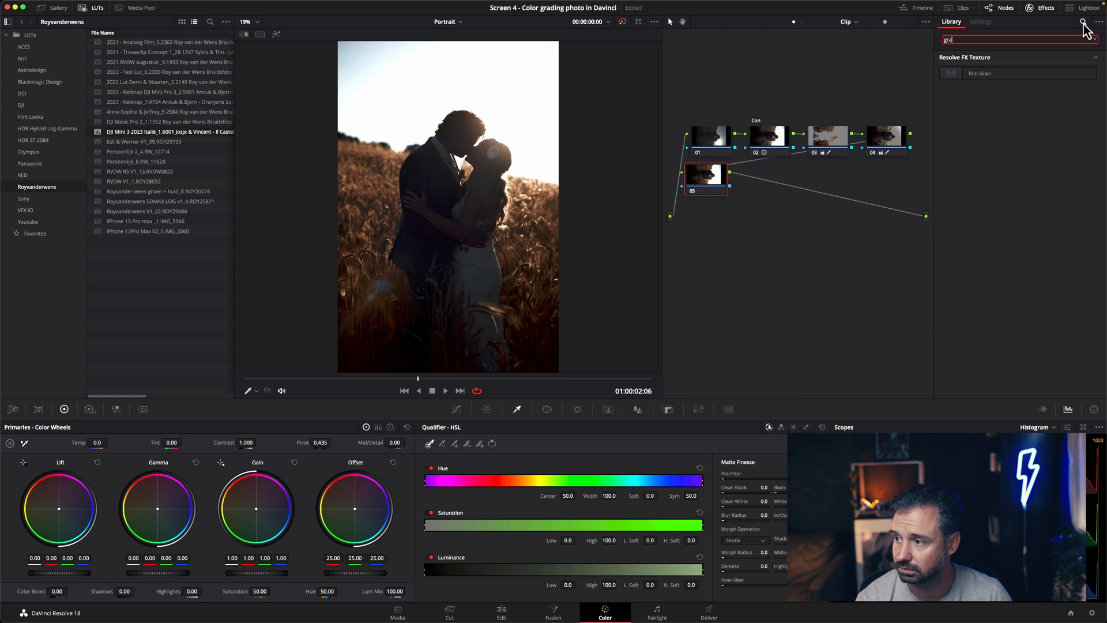
drag(1027, 72, 700, 184)
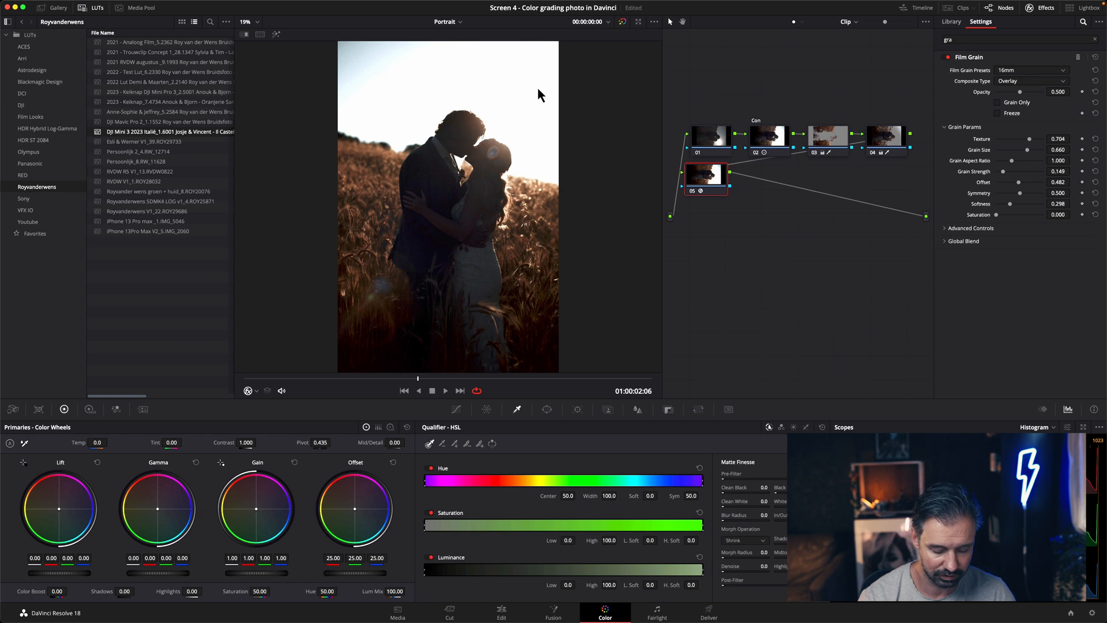
Examine the grain up close on the couple, reposition node 05 and choose the 35mm Reversal BW film grain preset
scroll(538, 88, up, 10)
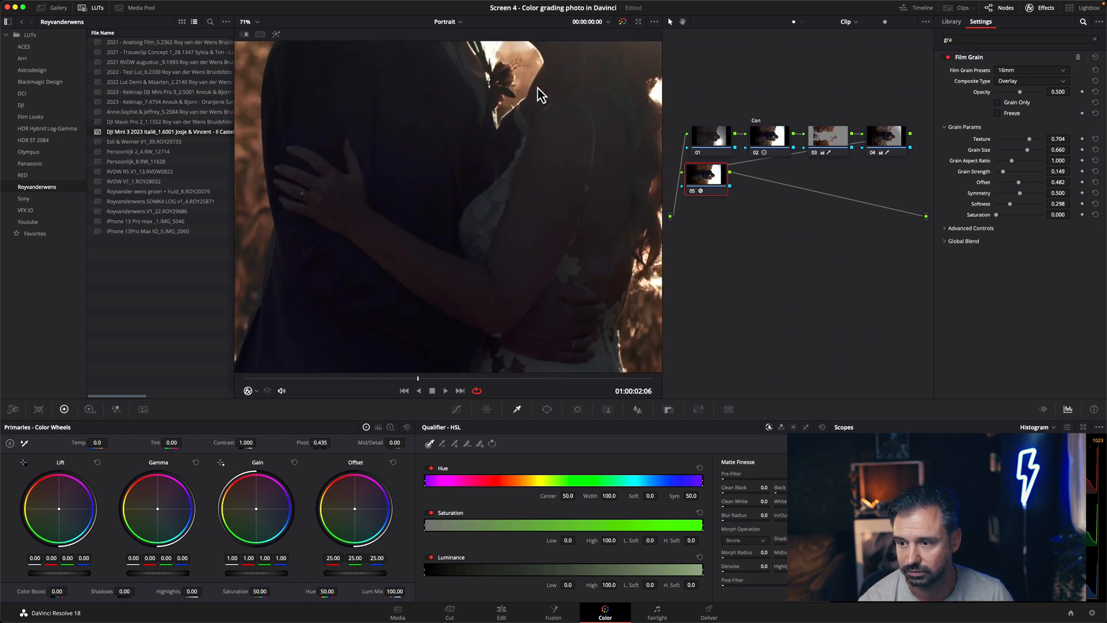
scroll(517, 122, up, 7)
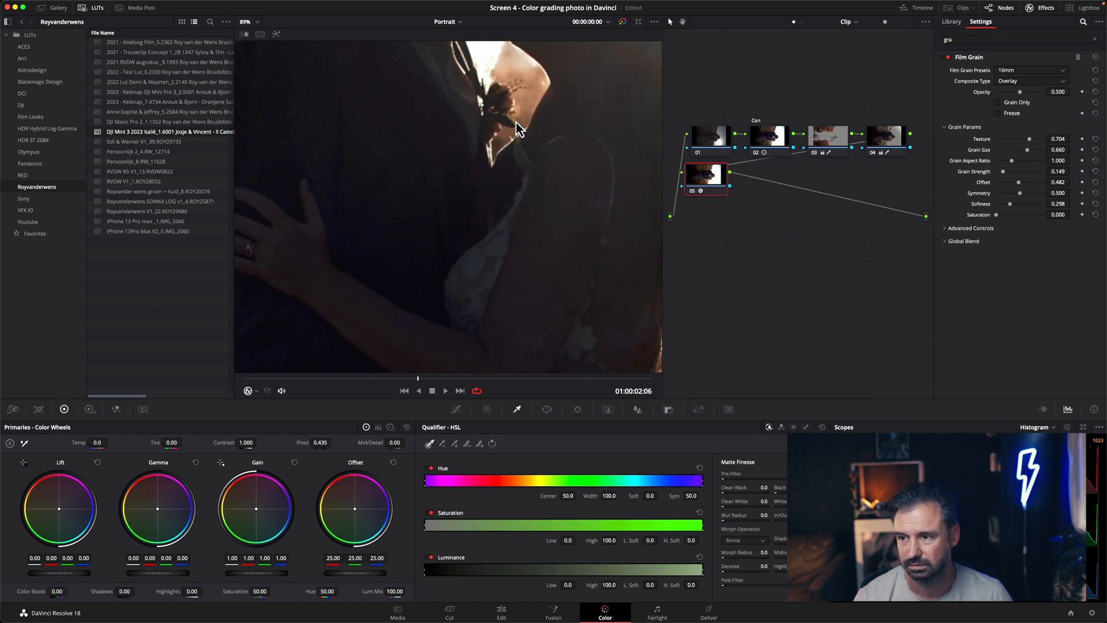
scroll(516, 122, up, 1)
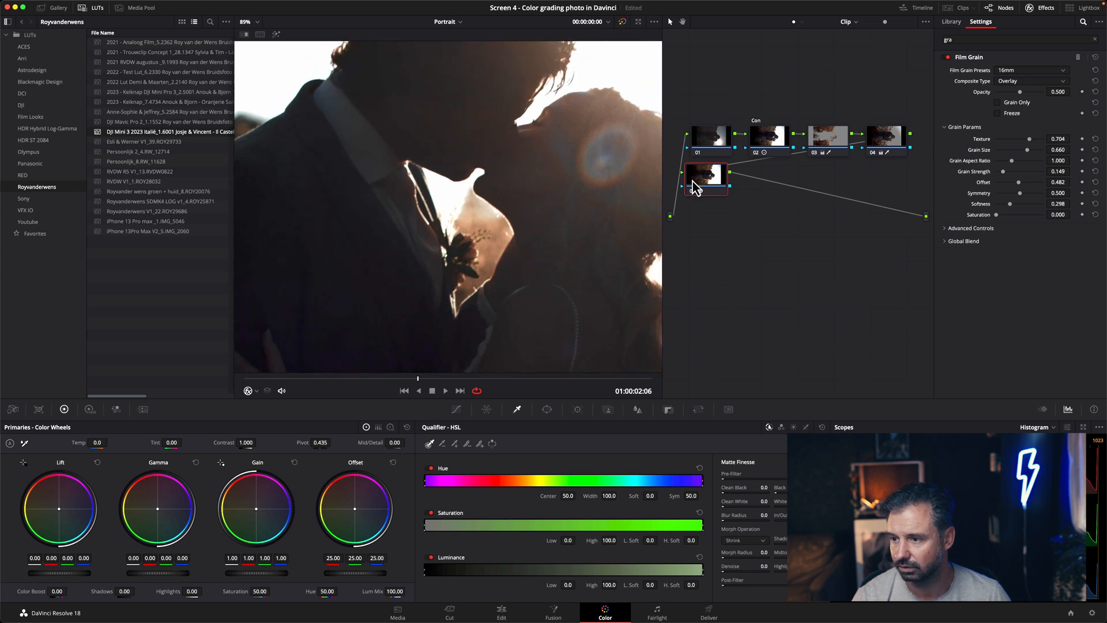
drag(694, 182, 736, 189)
click(1027, 70)
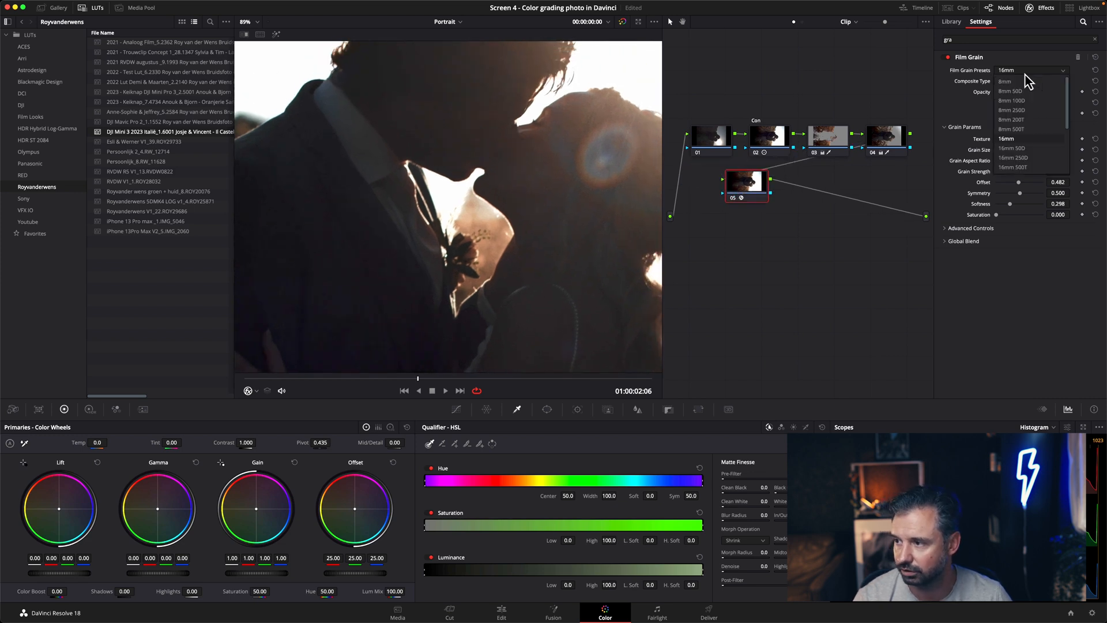
scroll(1020, 166, down, 2)
click(1028, 159)
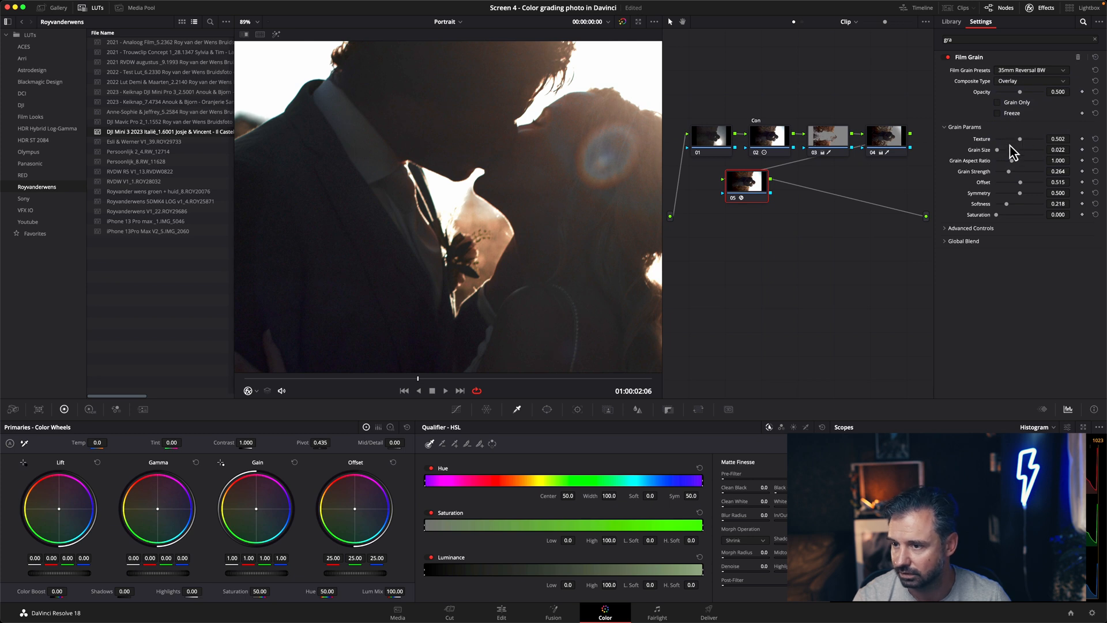
Set the grain texture to 0.532, grain size to 0.340 and softness to 0.927, and place node 05 below node 04
mouse_move(1021, 140)
mouse_down()
mouse_move(1037, 140)
mouse_move(1010, 151)
mouse_up()
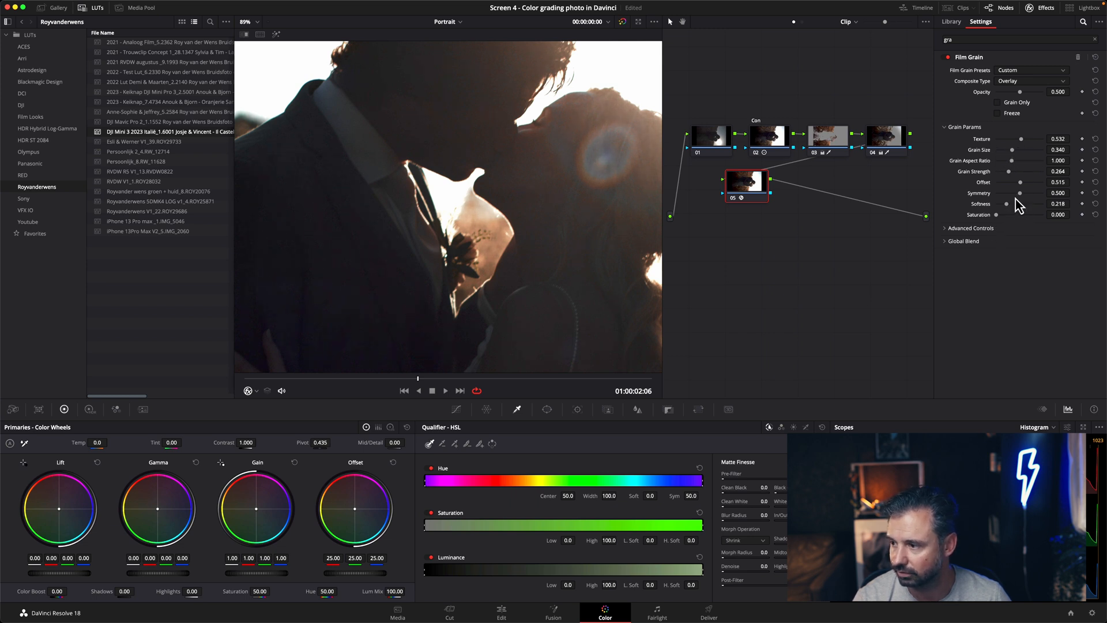
drag(1011, 205, 1033, 204)
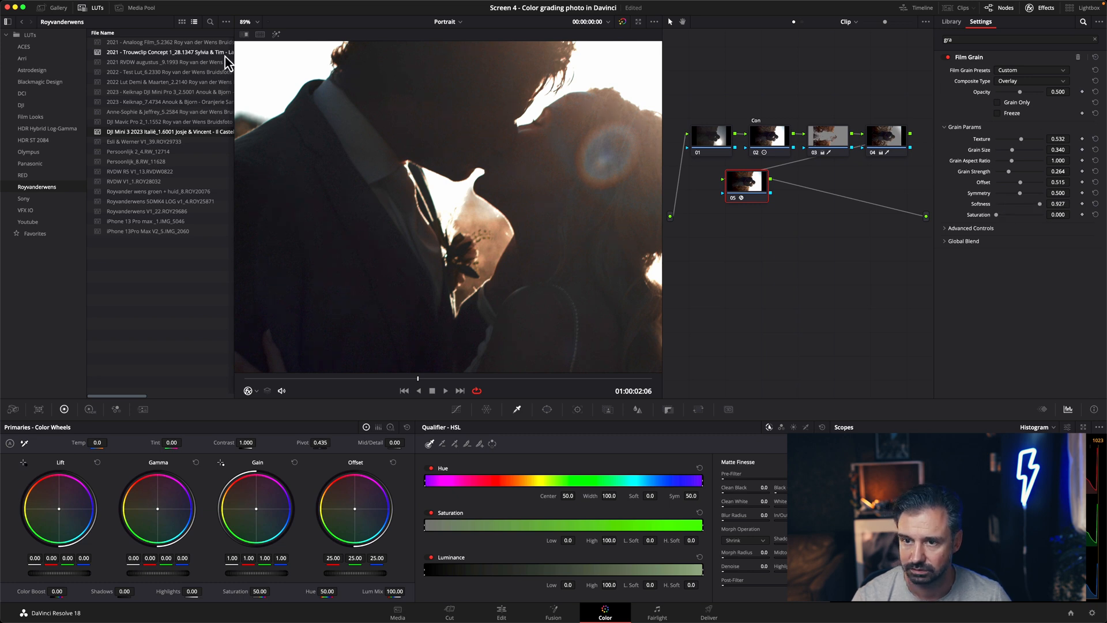
click(257, 22)
click(256, 36)
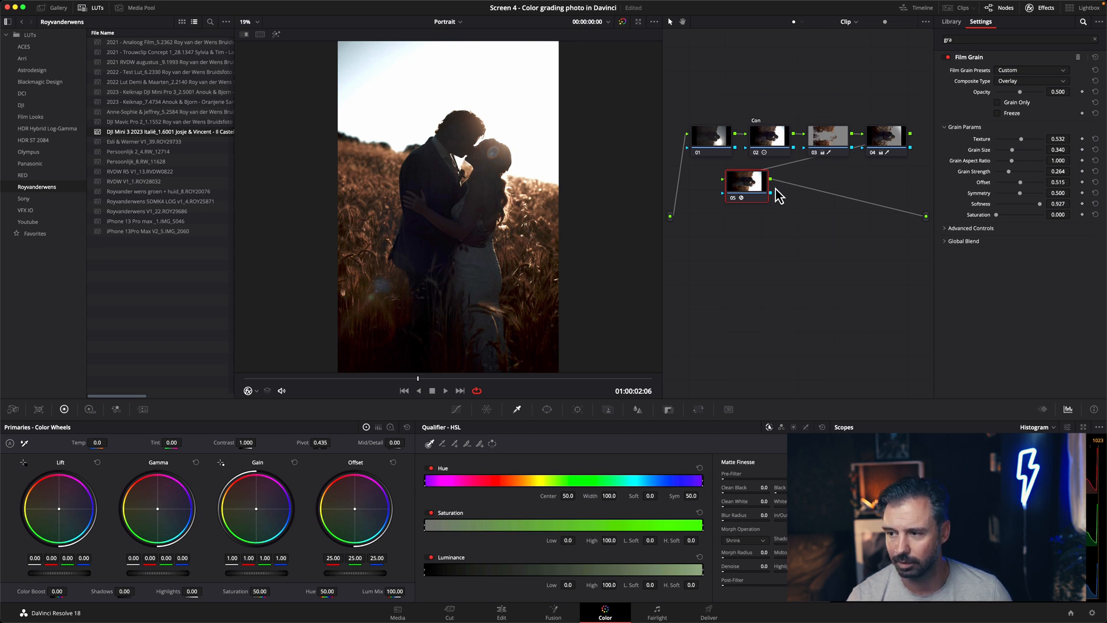
drag(762, 194, 890, 200)
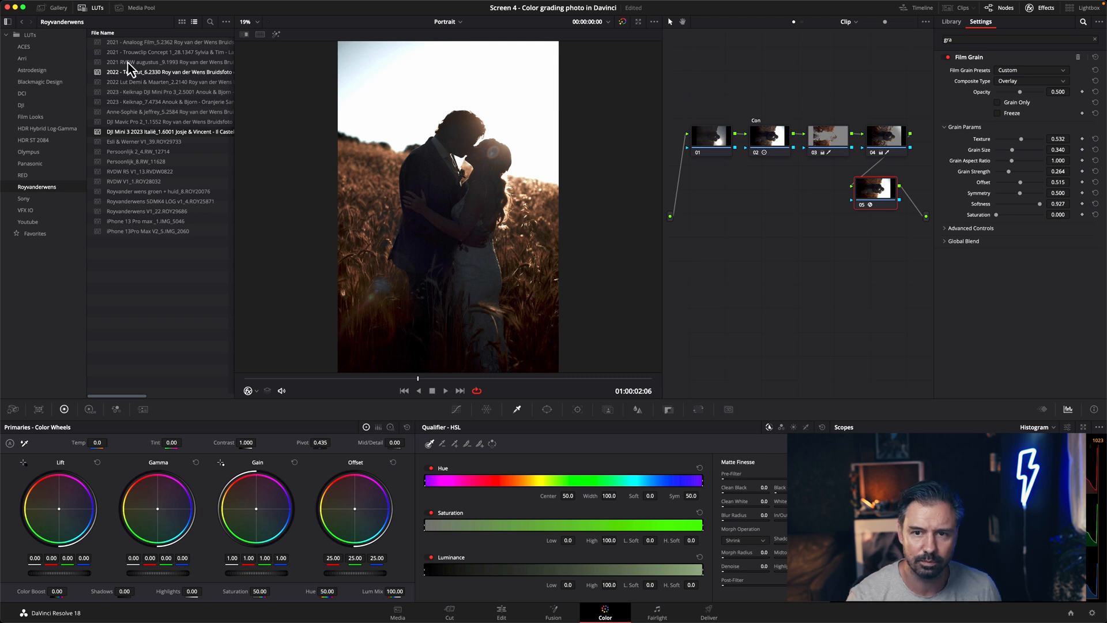
Grab a still of the graded portrait into the gallery
click(59, 9)
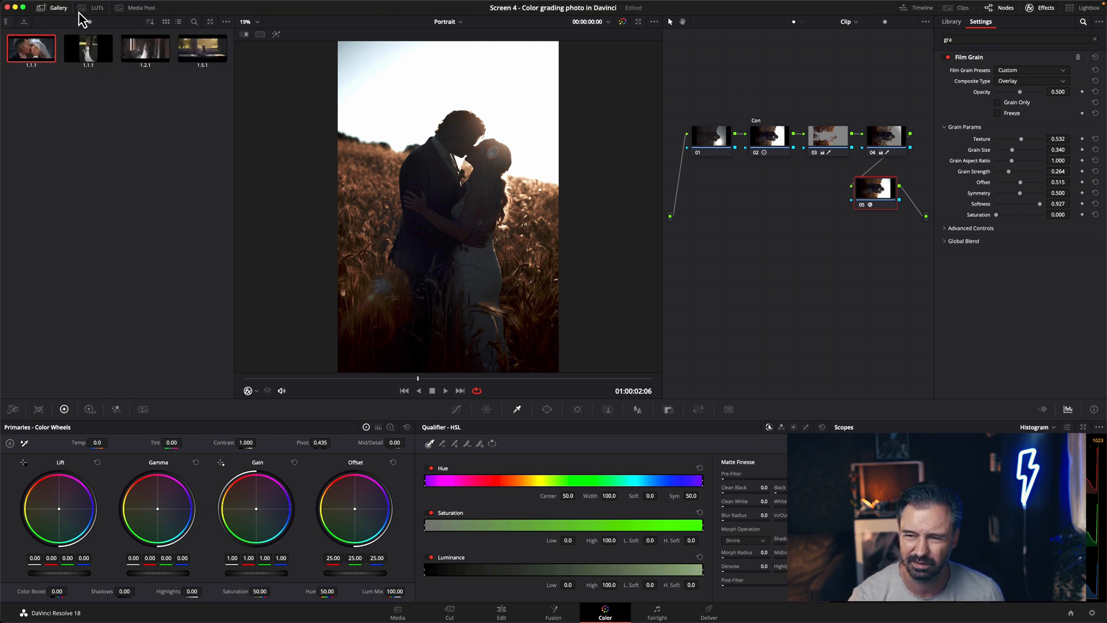
right_click(414, 183)
click(443, 189)
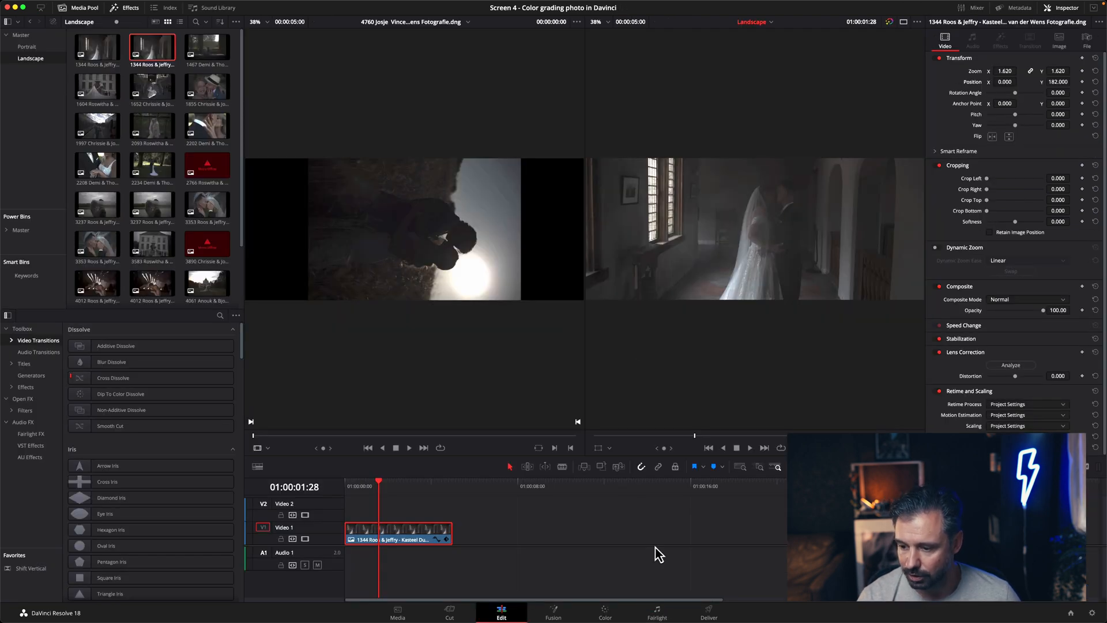
Open the landscape church photo for grading, add a second serial node and set its contrast to 1.580 and pivot to 0.143
click(605, 613)
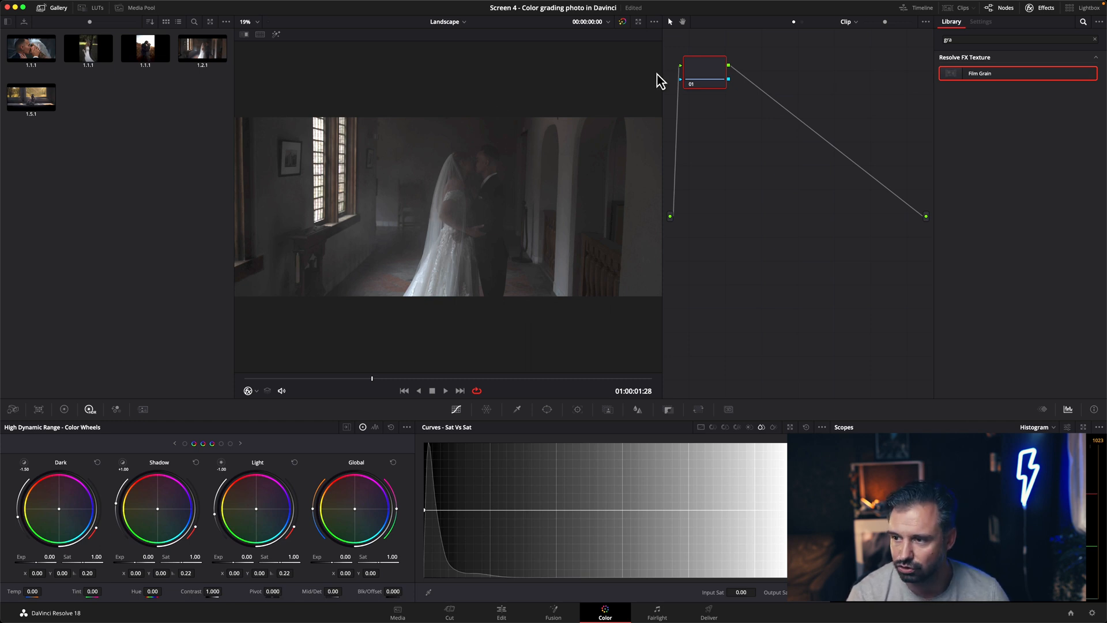
key(alt+s)
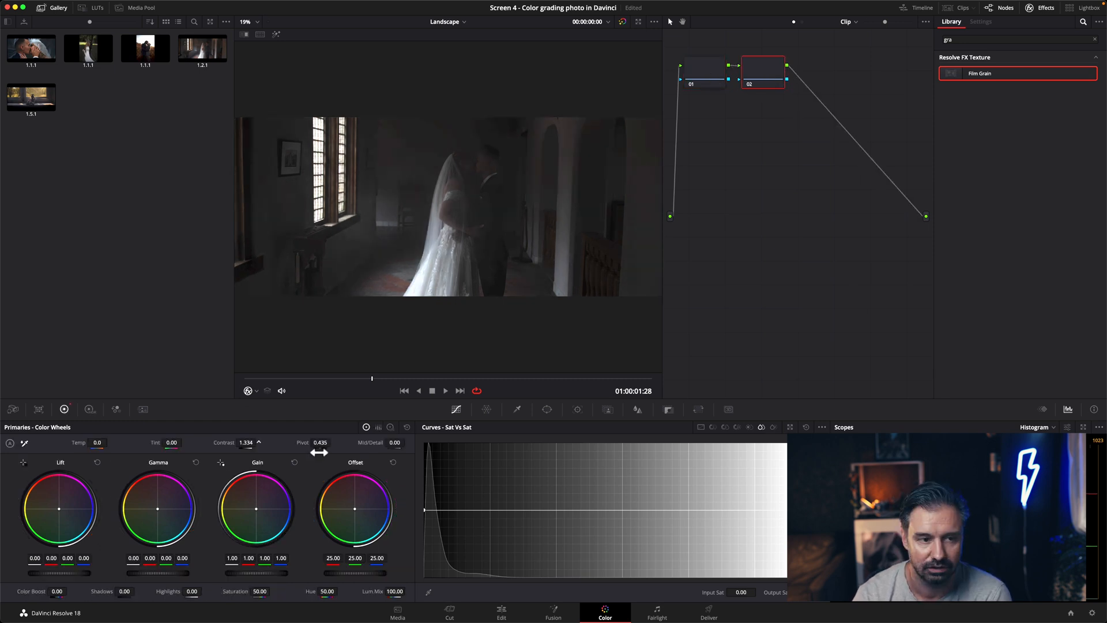
mouse_move(319, 453)
mouse_down()
mouse_move(250, 435)
mouse_move(337, 443)
mouse_move(319, 443)
mouse_up()
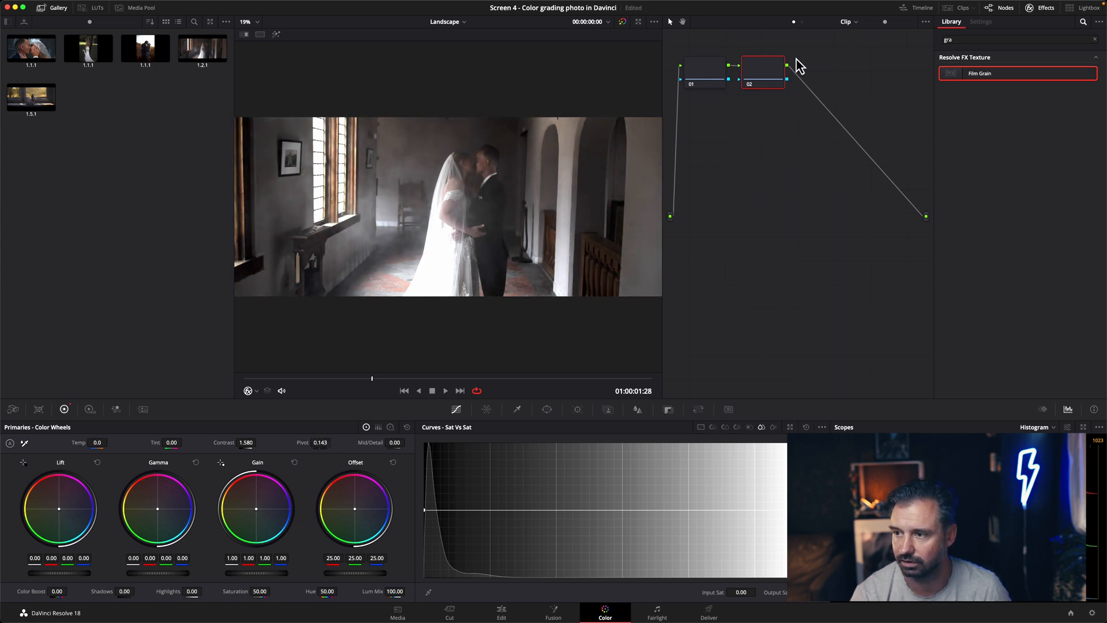
Label node 02 "Con" and compare the photo with the node disabled and enabled
right_click(775, 72)
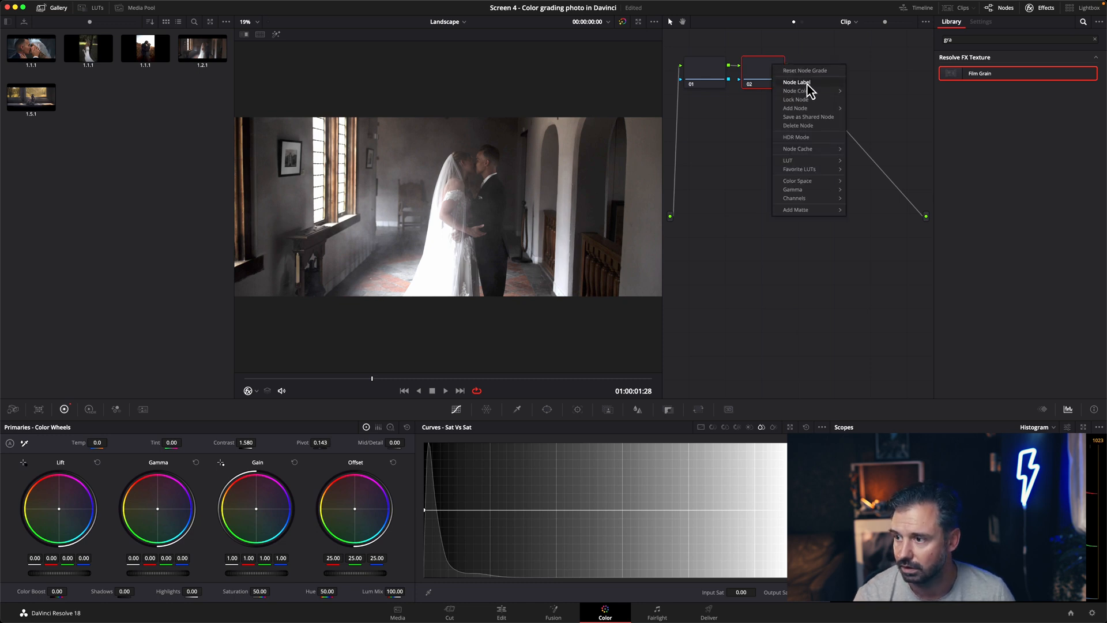
click(808, 82)
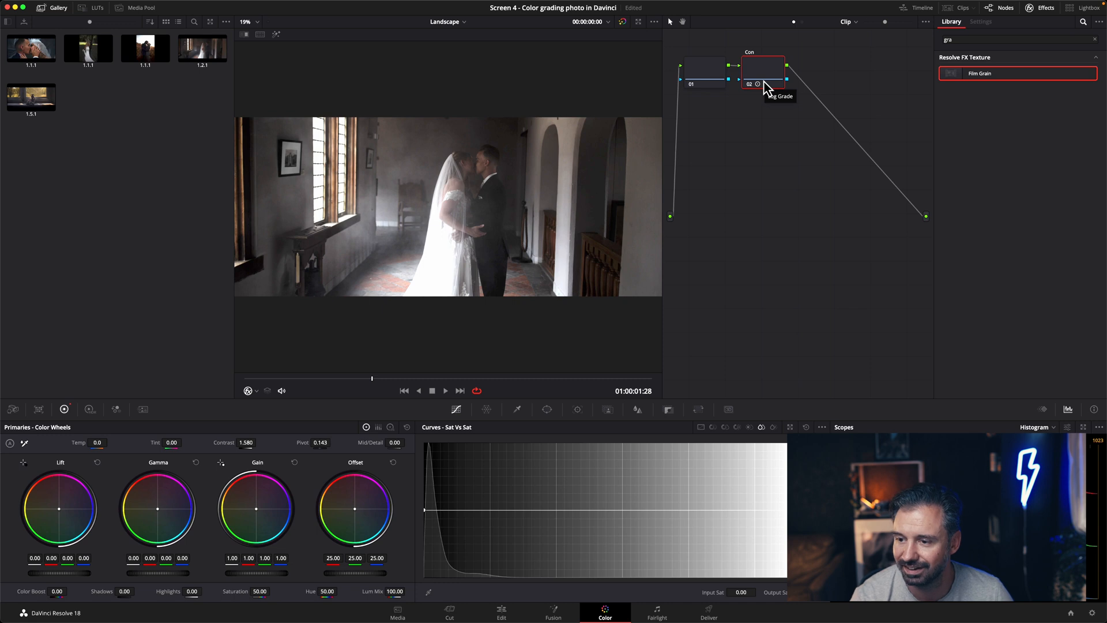
drag(764, 76, 765, 78)
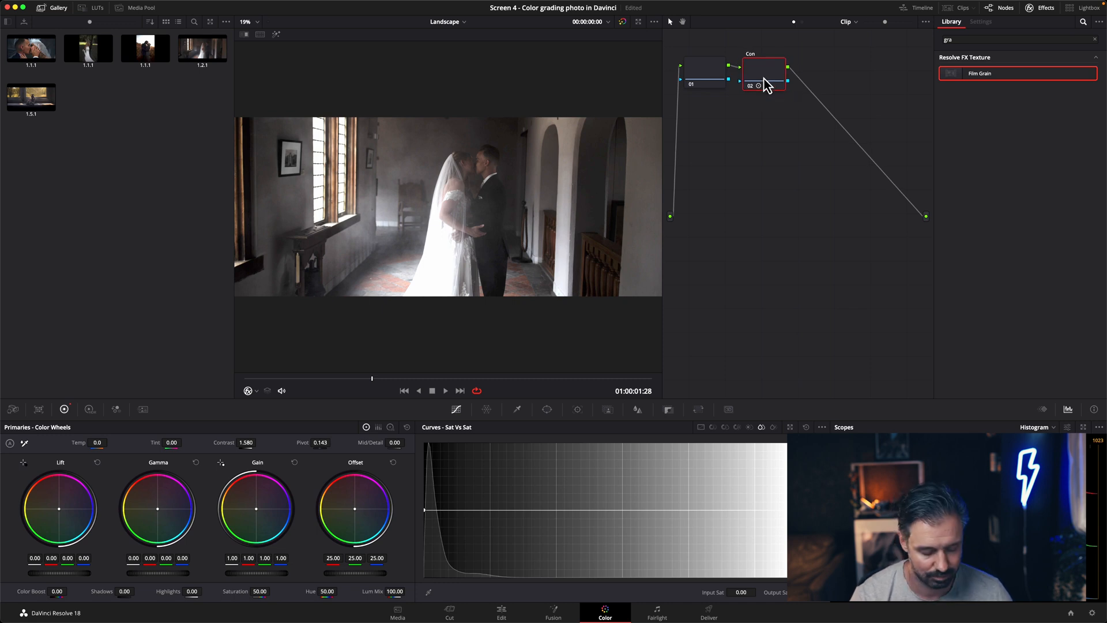
key(super+d)
key(super+d)
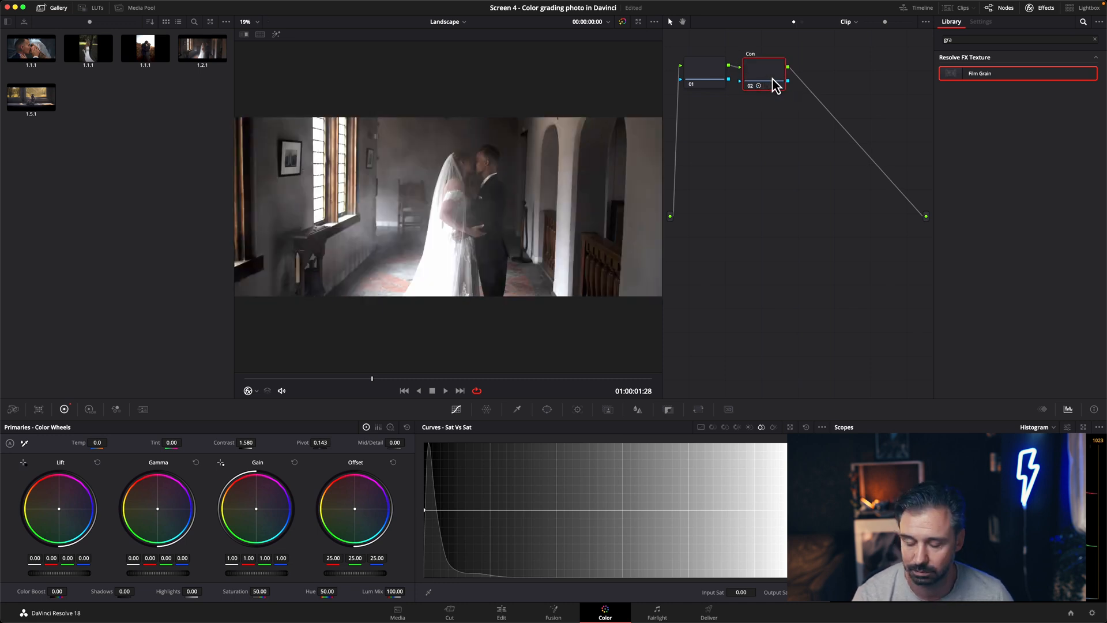
Add a serial node after the Con node and draw a closed curve window around the couple from their heads to below their hands
key(alt+s)
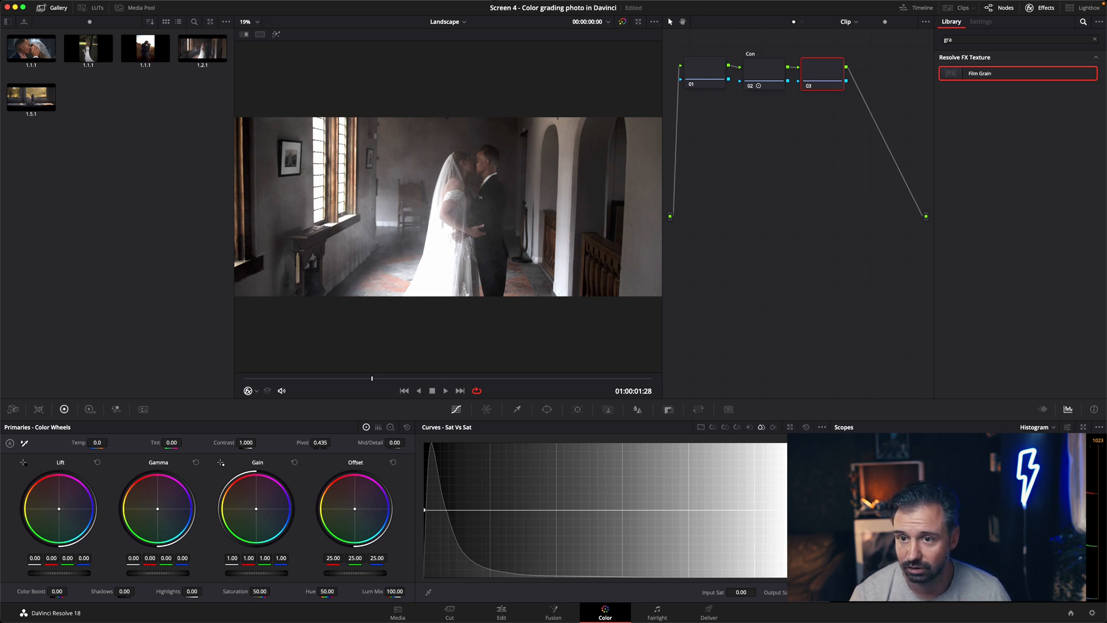
mouse_move(286, 10)
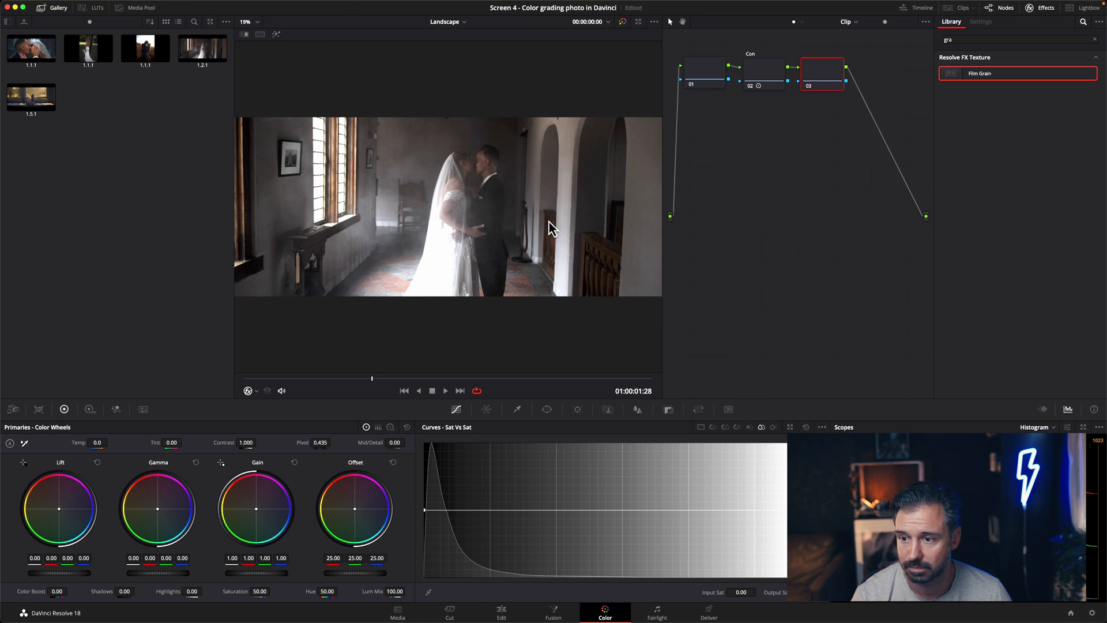
scroll(505, 184, up, 6)
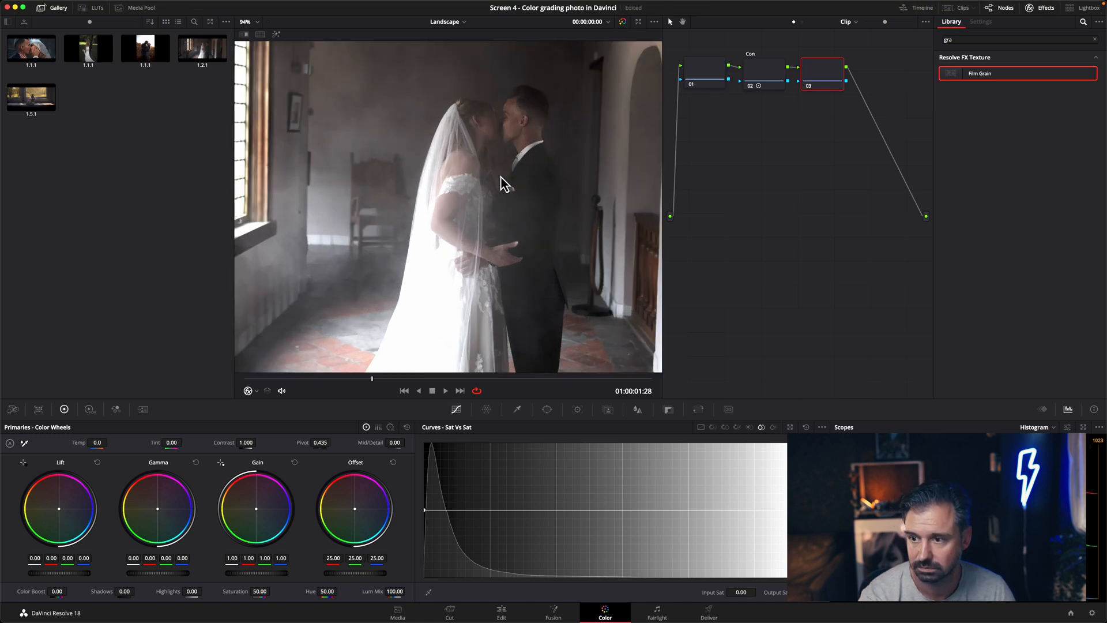
scroll(451, 211, up, 2)
scroll(451, 212, right, 2)
scroll(451, 211, right, 2)
scroll(451, 211, down, 2)
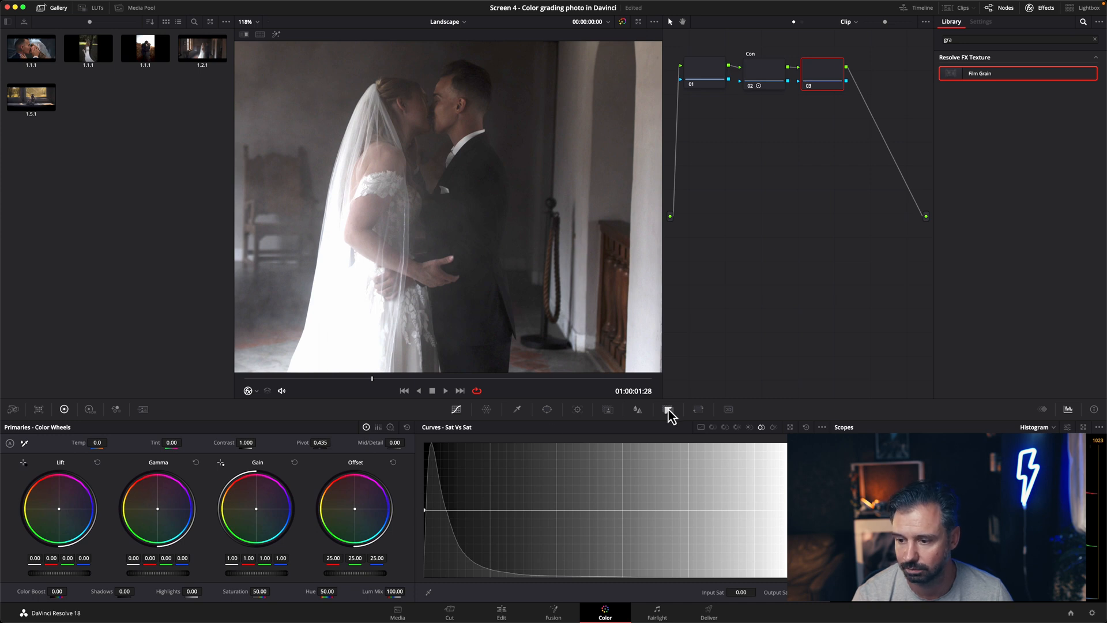
click(548, 411)
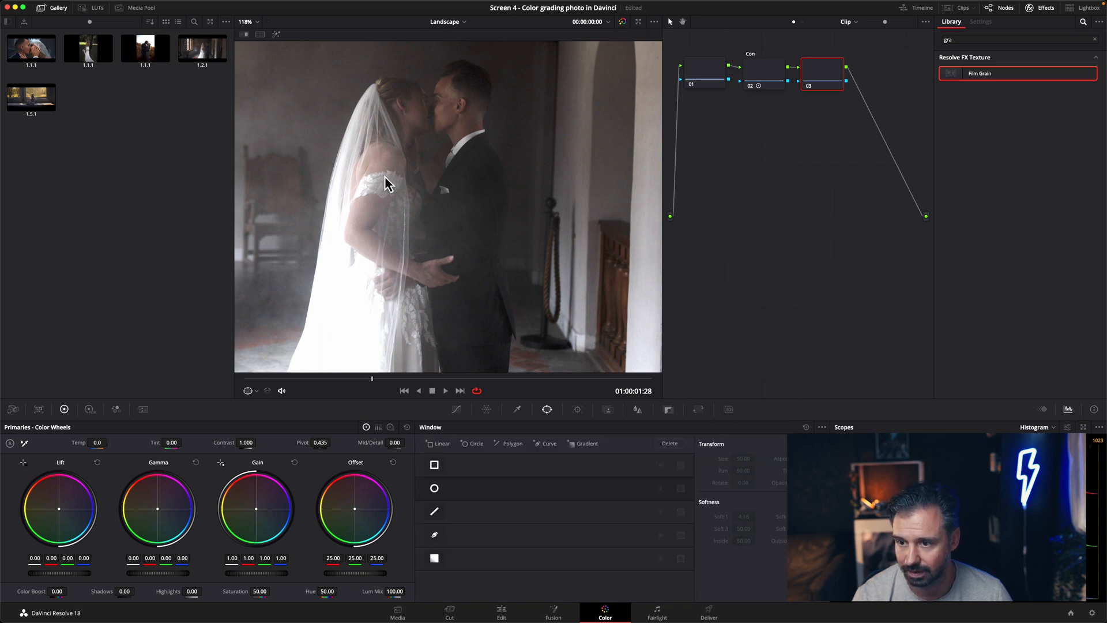
click(435, 535)
click(375, 79)
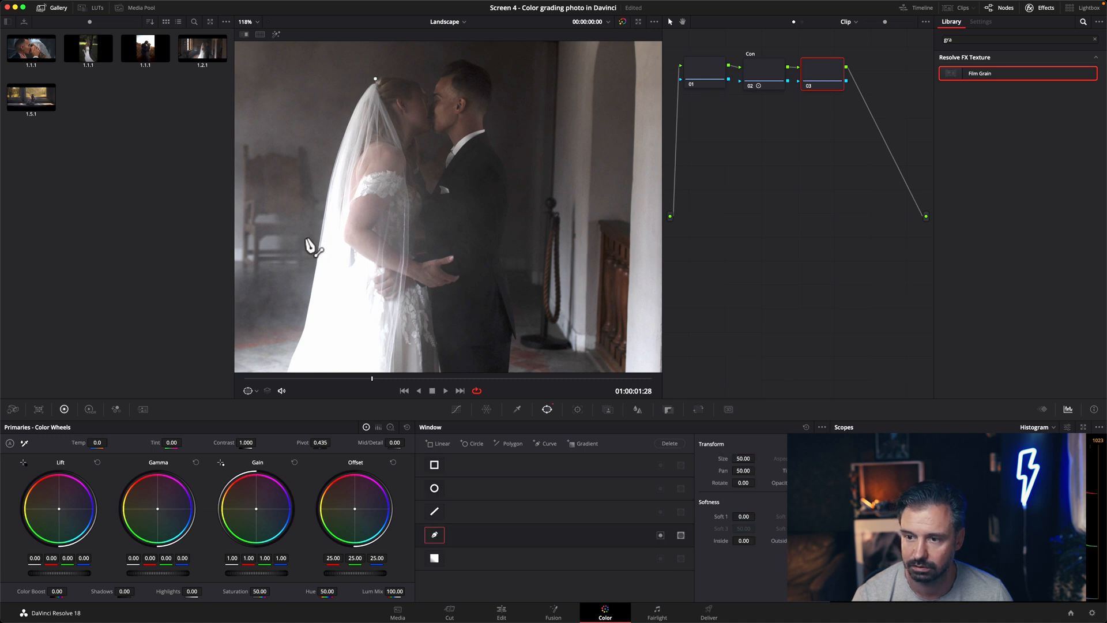
click(316, 241)
click(380, 324)
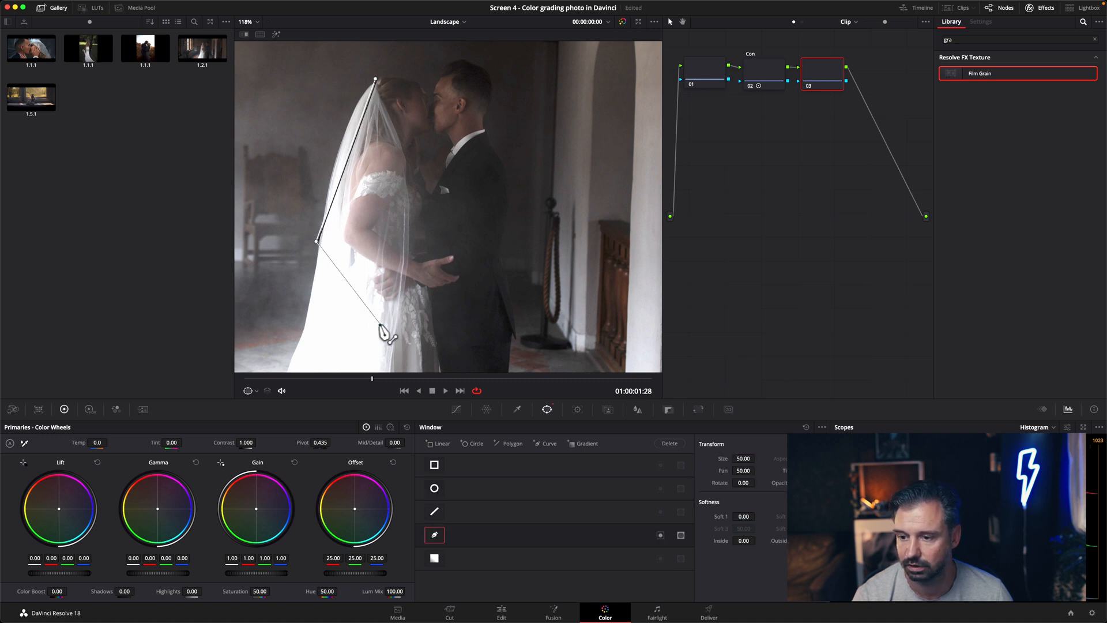
click(483, 280)
click(490, 145)
click(498, 61)
click(375, 79)
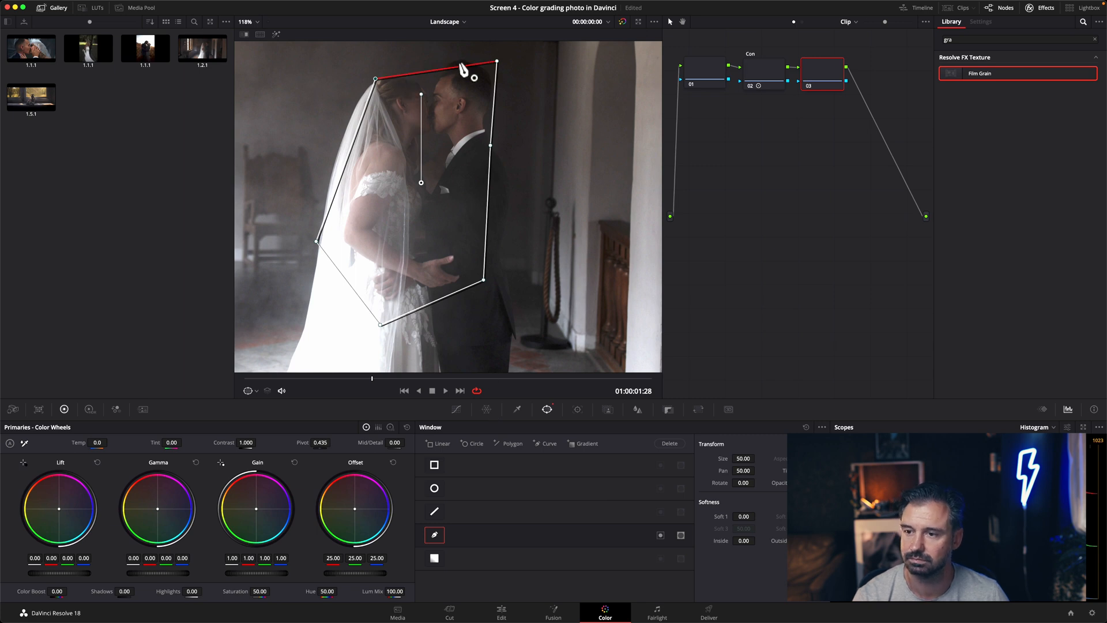
Sample the skin tones on the groom's face with the HSL qualifier on node 03, with the selection highlighted in the viewer
click(518, 410)
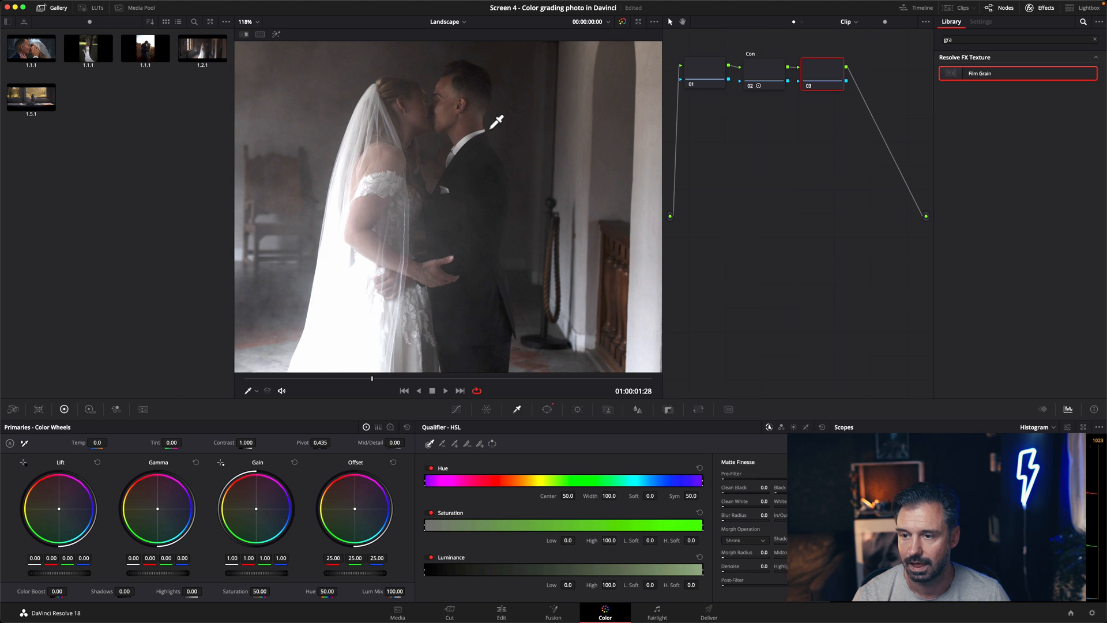
click(276, 35)
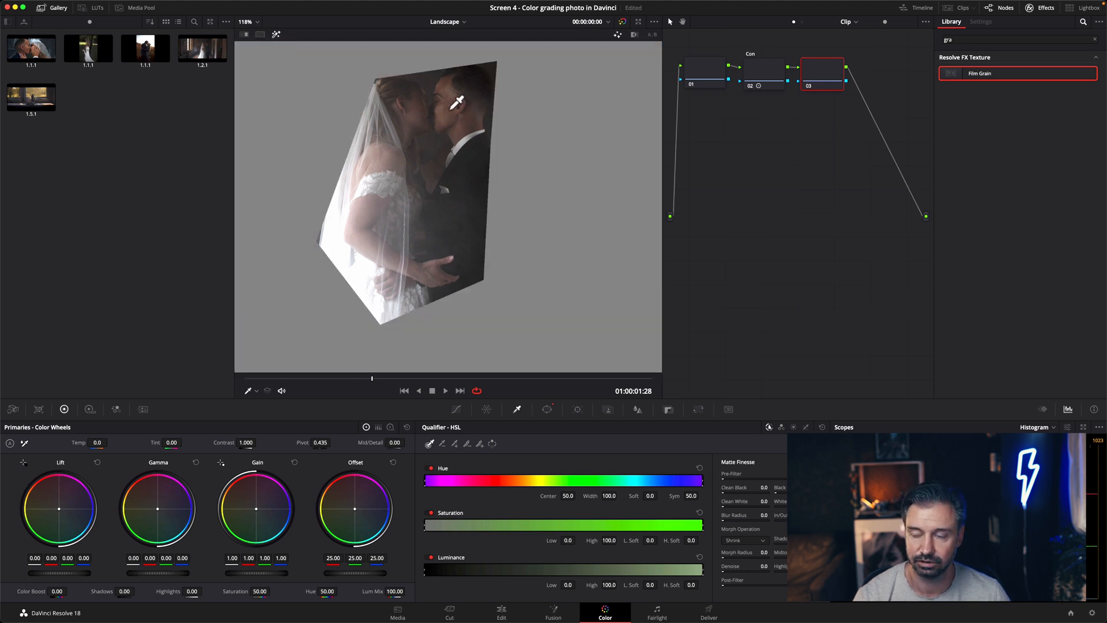
click(452, 108)
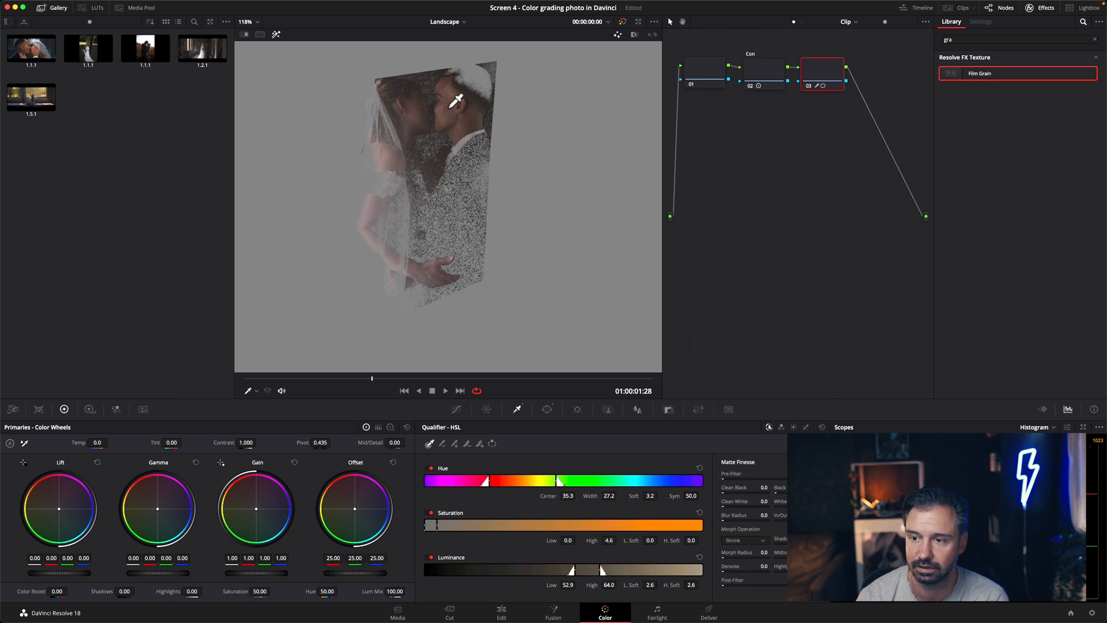
click(410, 121)
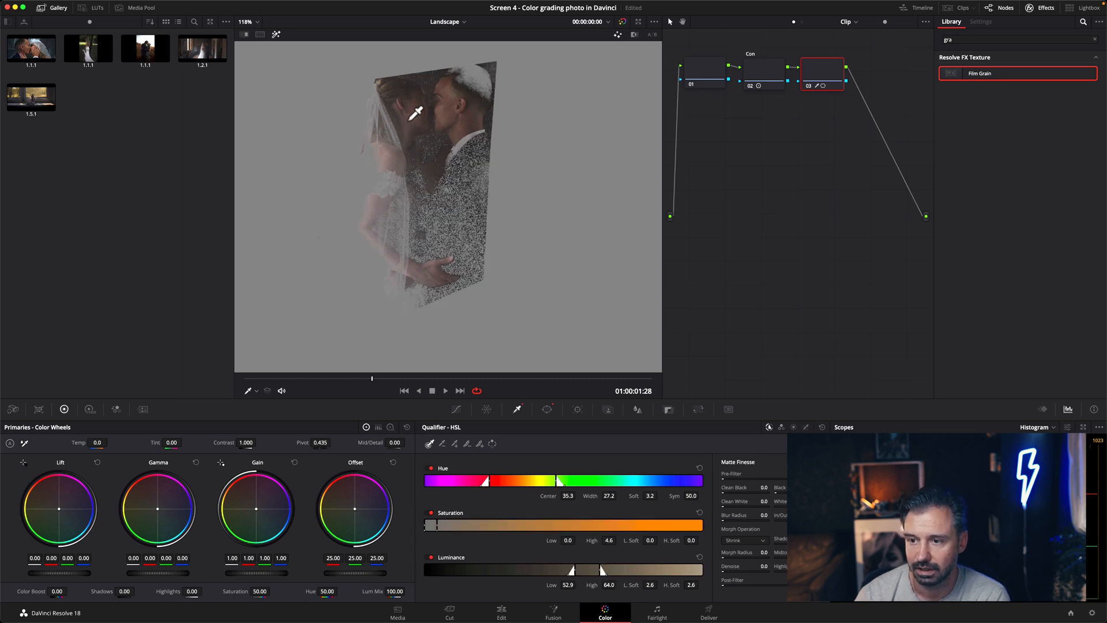
click(475, 113)
click(453, 110)
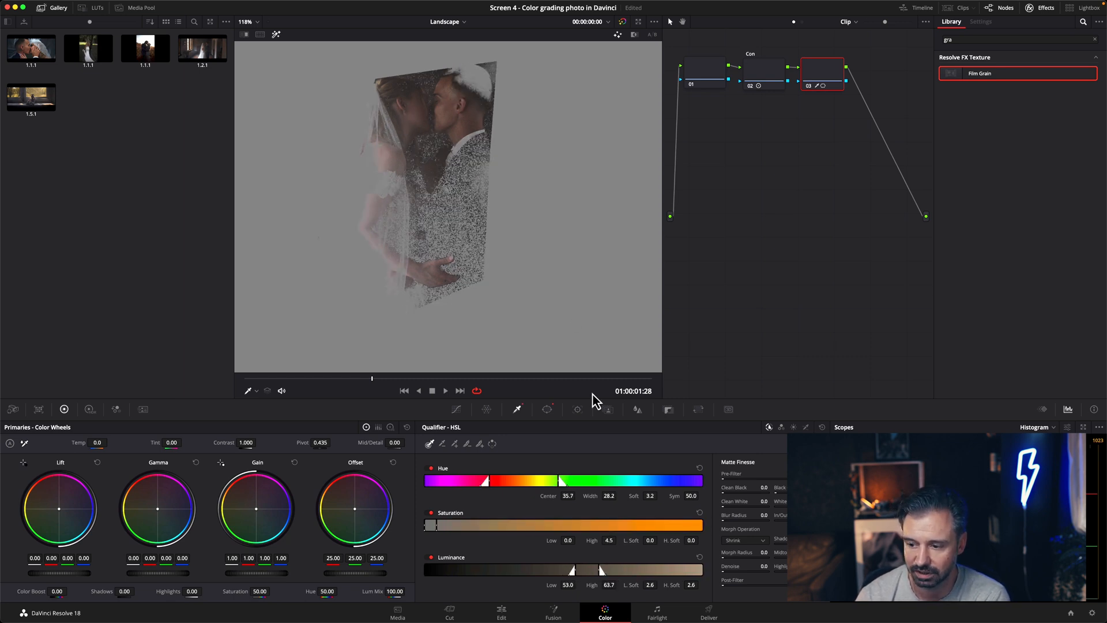
Refine the skin key to luminance 55.3–70.5, low softness 8.7 and hue width 27.0, and compare it with the full photo
mouse_move(575, 569)
mouse_down()
mouse_move(586, 569)
mouse_move(544, 575)
mouse_move(583, 571)
mouse_up()
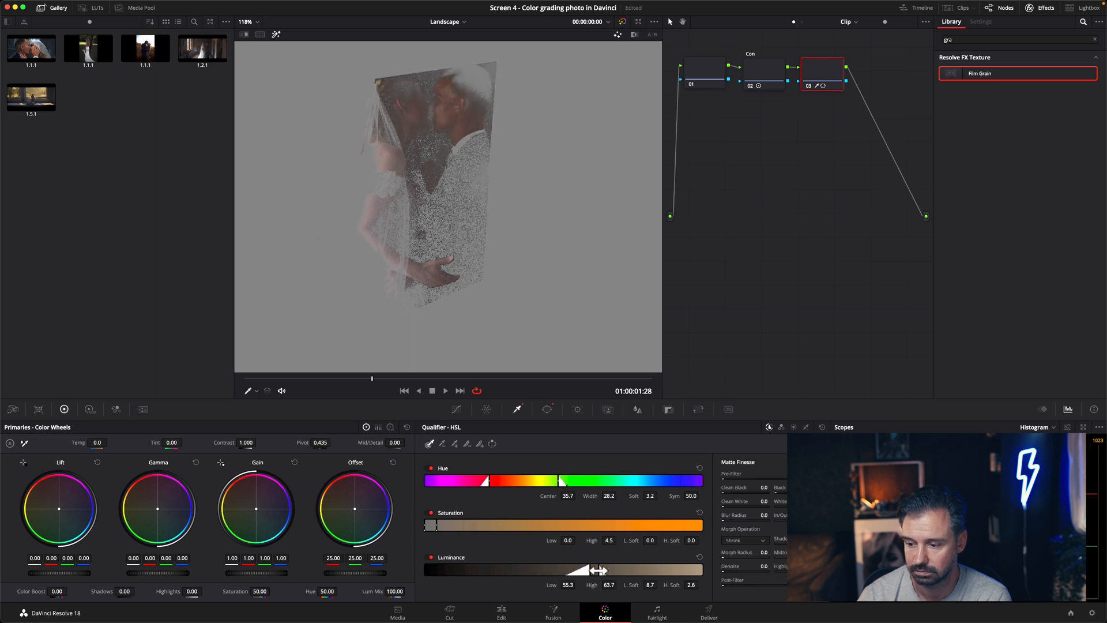
drag(603, 571, 619, 570)
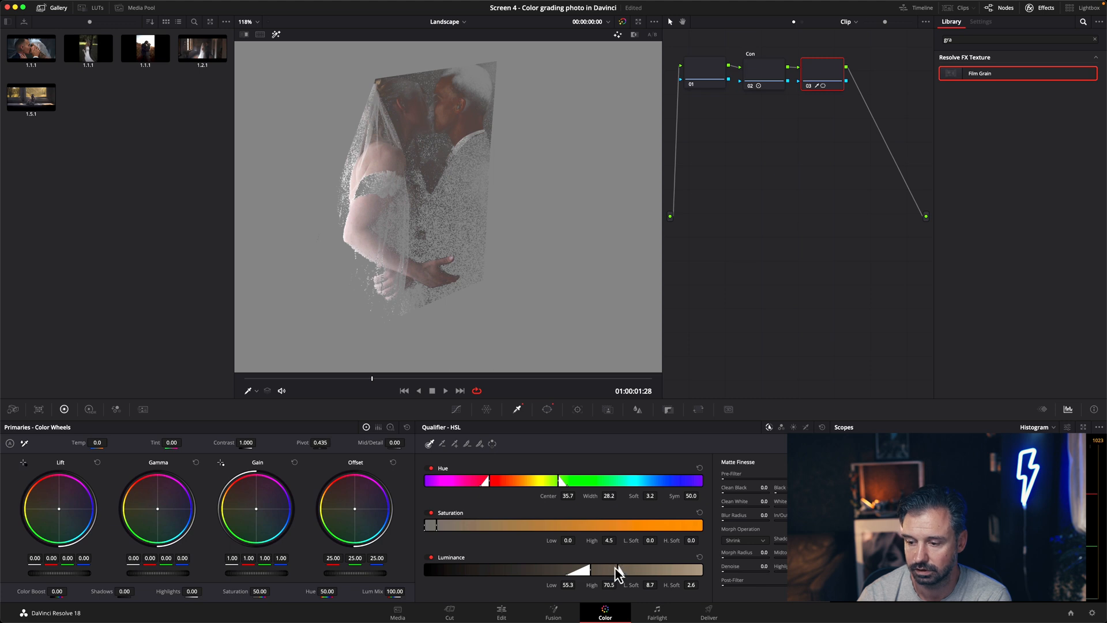
mouse_move(486, 482)
mouse_down()
mouse_move(518, 481)
mouse_move(486, 481)
mouse_up()
mouse_move(560, 482)
mouse_down()
mouse_move(535, 485)
mouse_move(556, 484)
mouse_up()
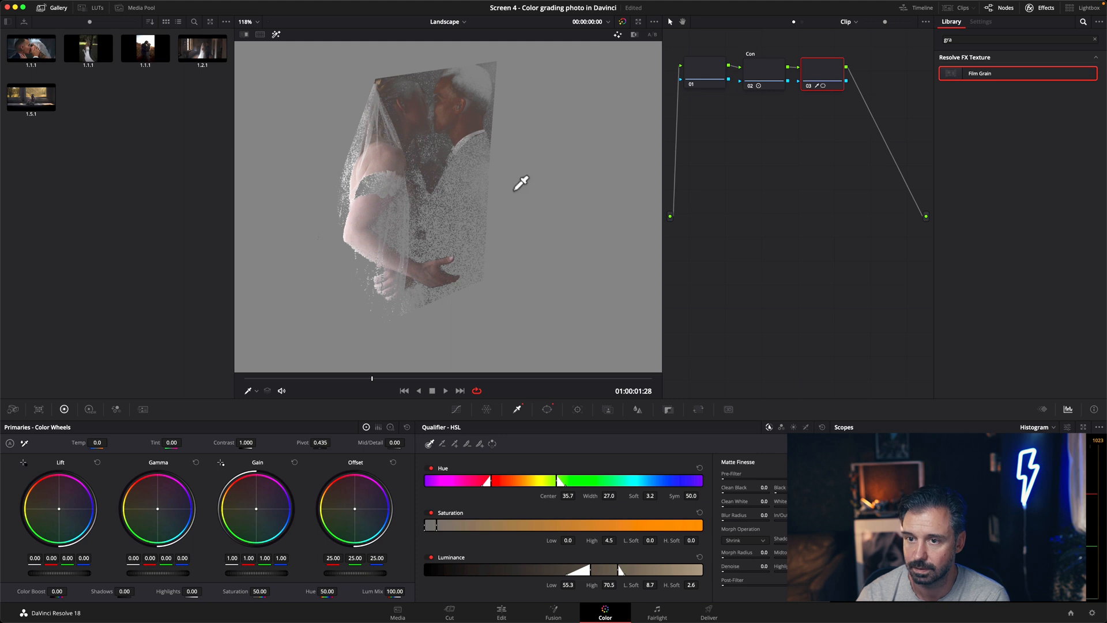
click(277, 36)
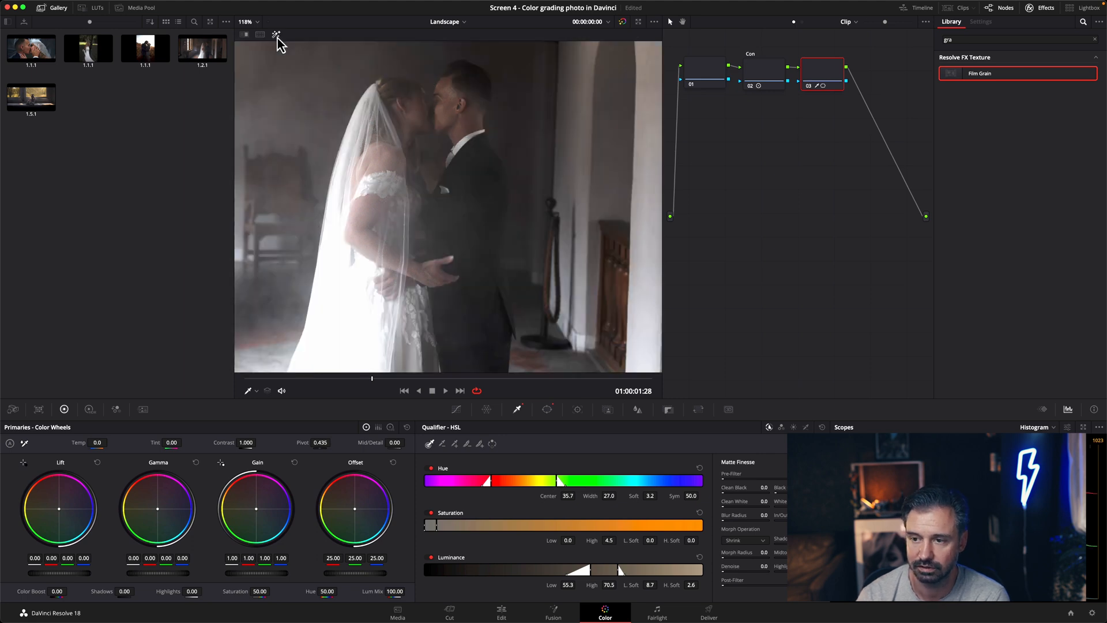
click(277, 36)
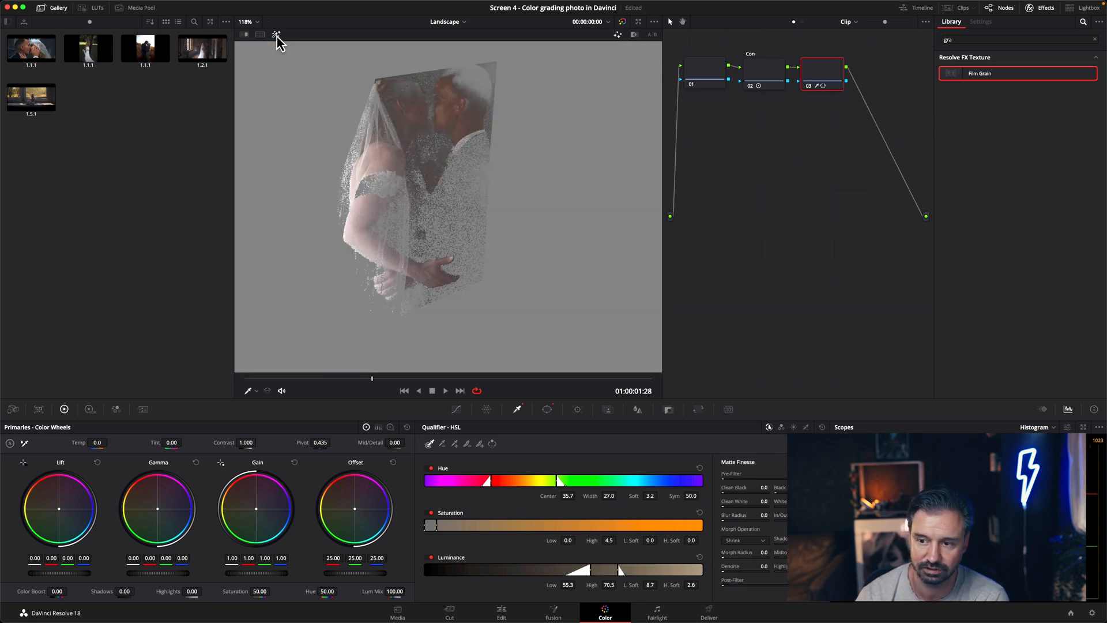
click(277, 36)
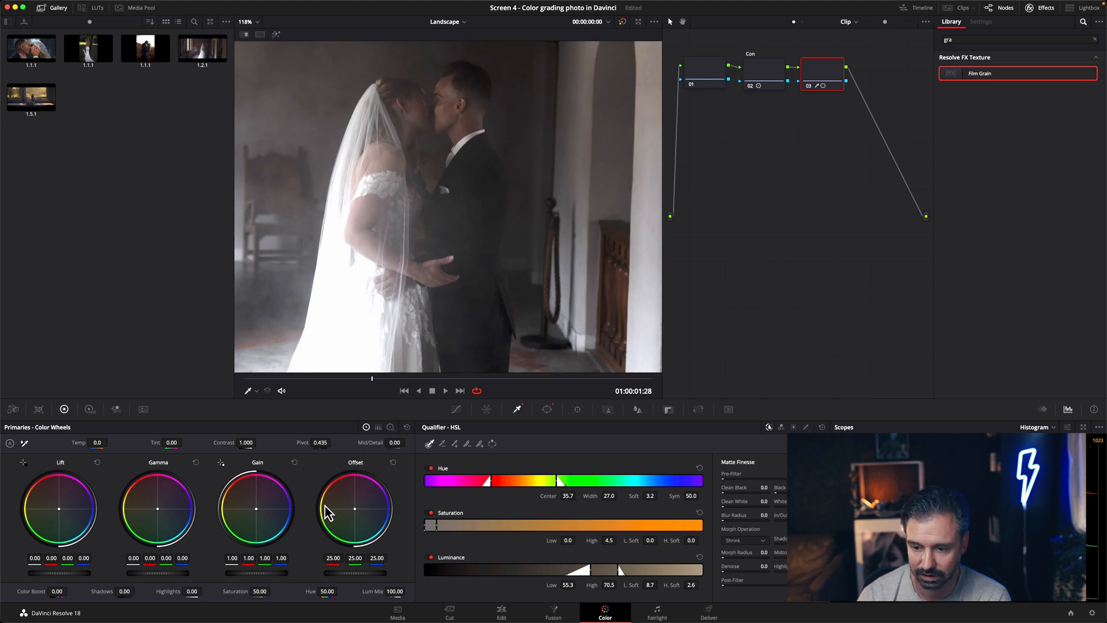
drag(356, 516, 351, 511)
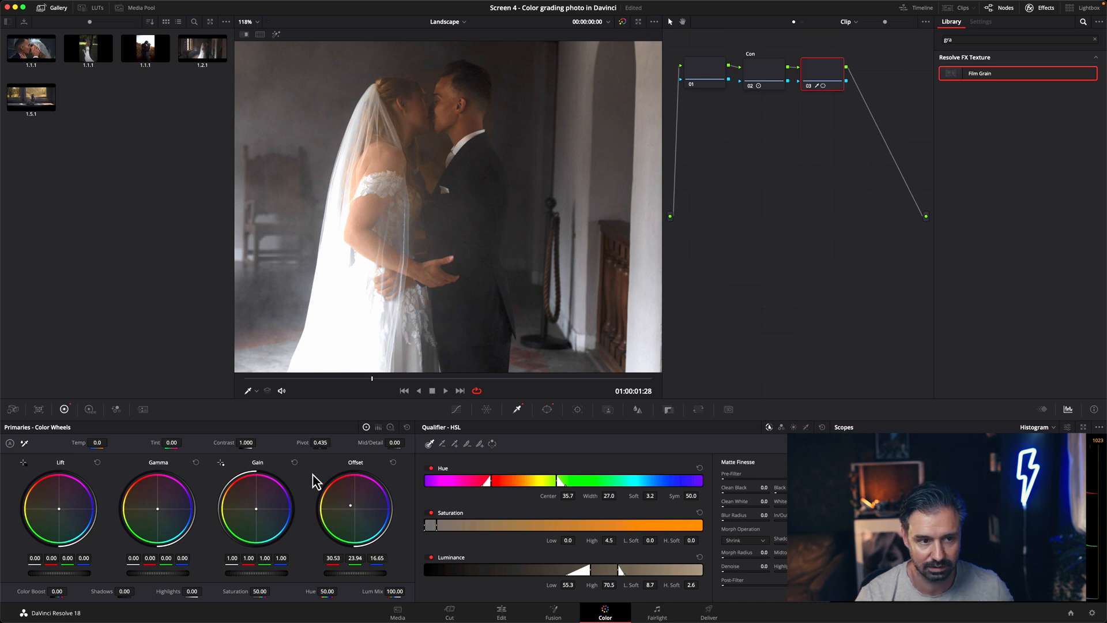
double_click(351, 507)
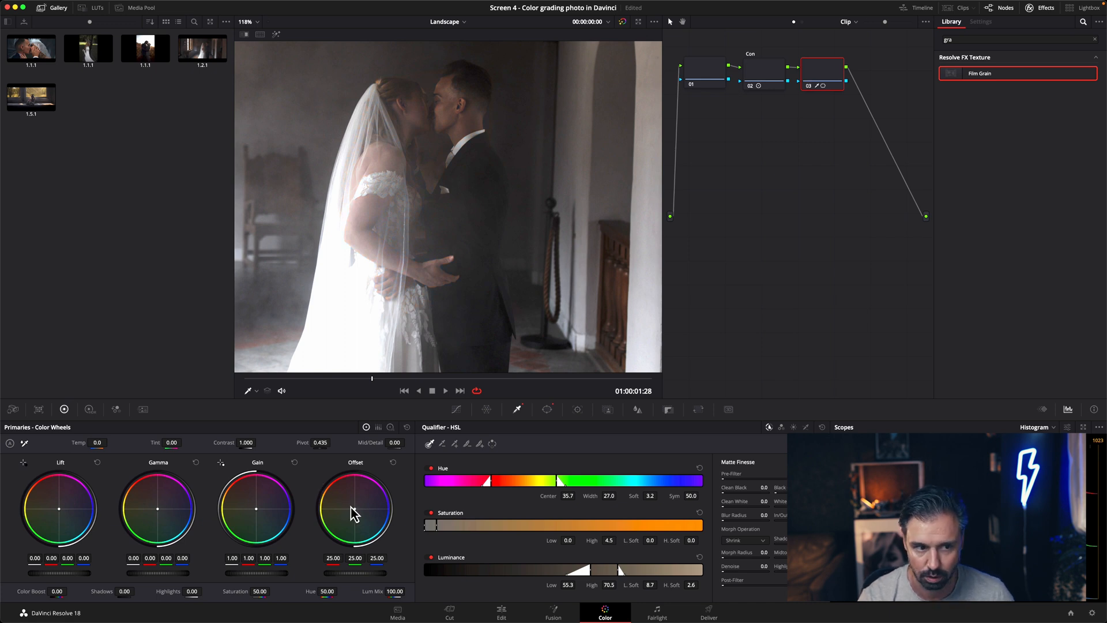
drag(255, 510, 242, 499)
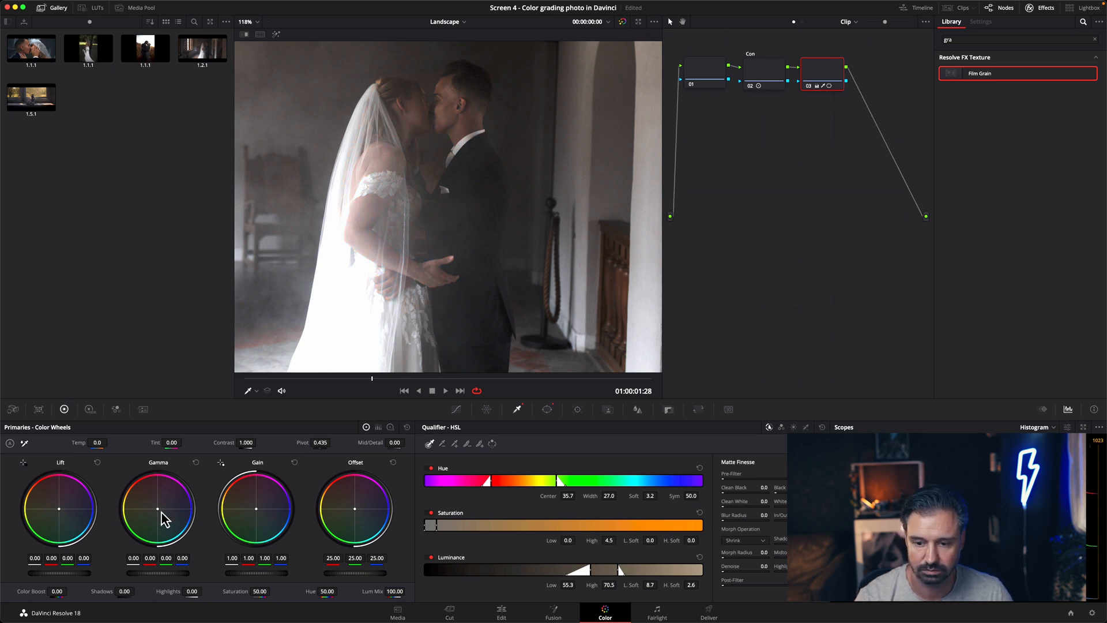
drag(158, 511, 142, 498)
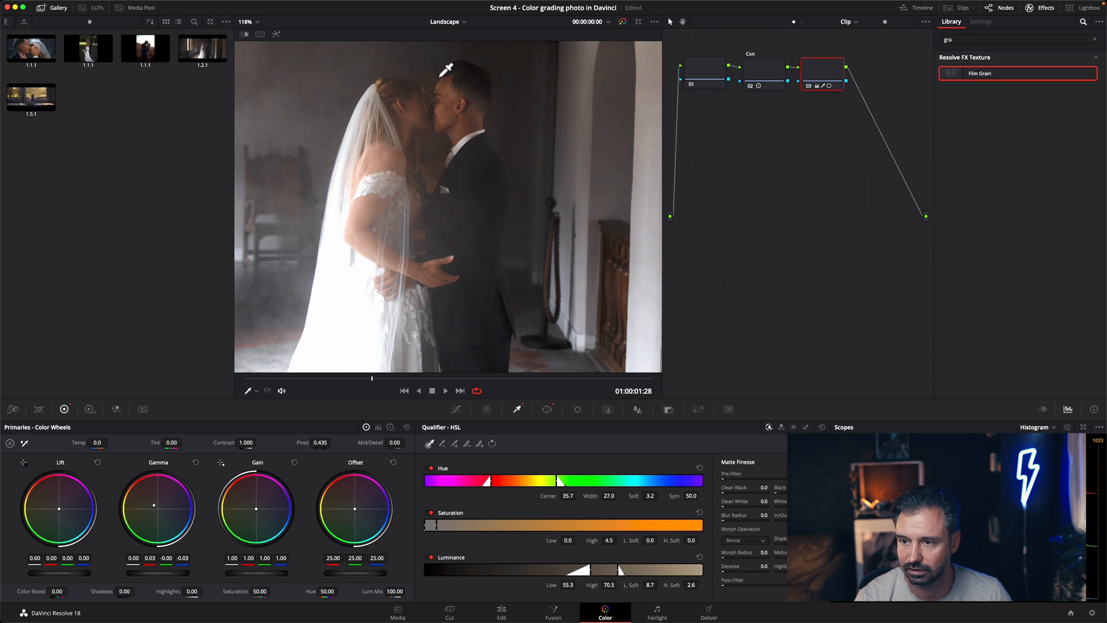
key(super+z)
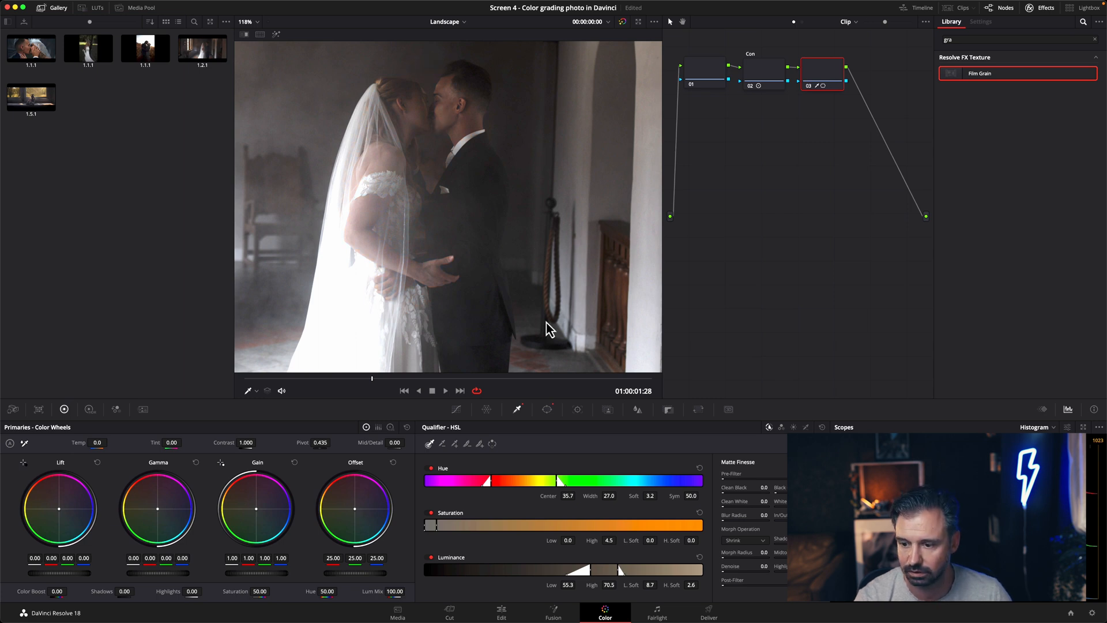
Tighten the skin key to luminance low 56.4, low softness 1.6, high softness 6.3 and saturation high 5.5, checking it in highlight view
click(548, 409)
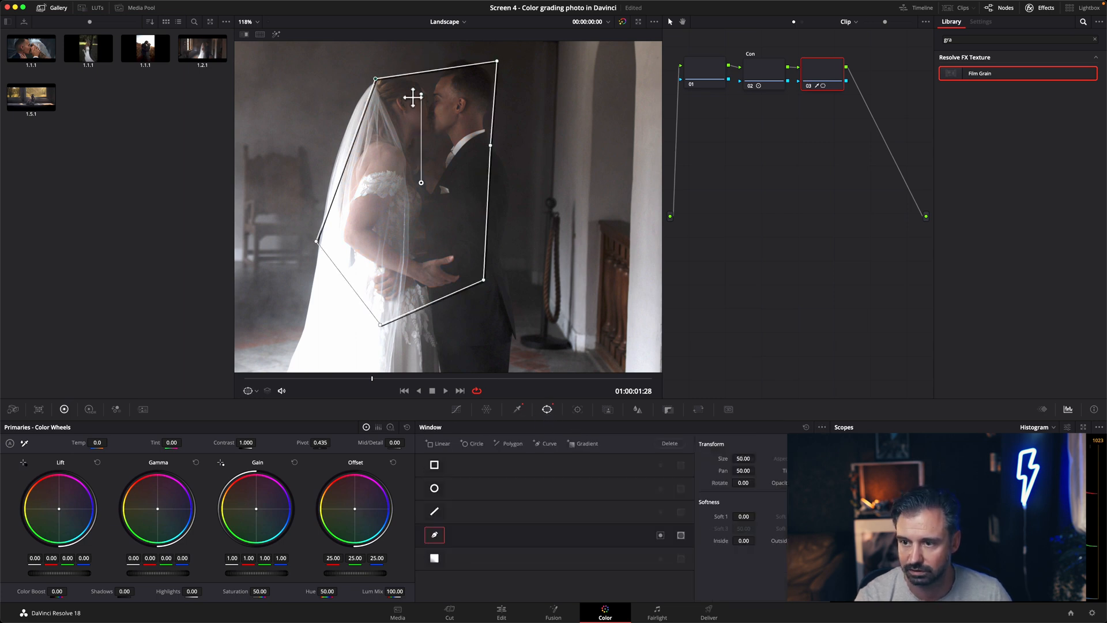
click(518, 410)
click(277, 34)
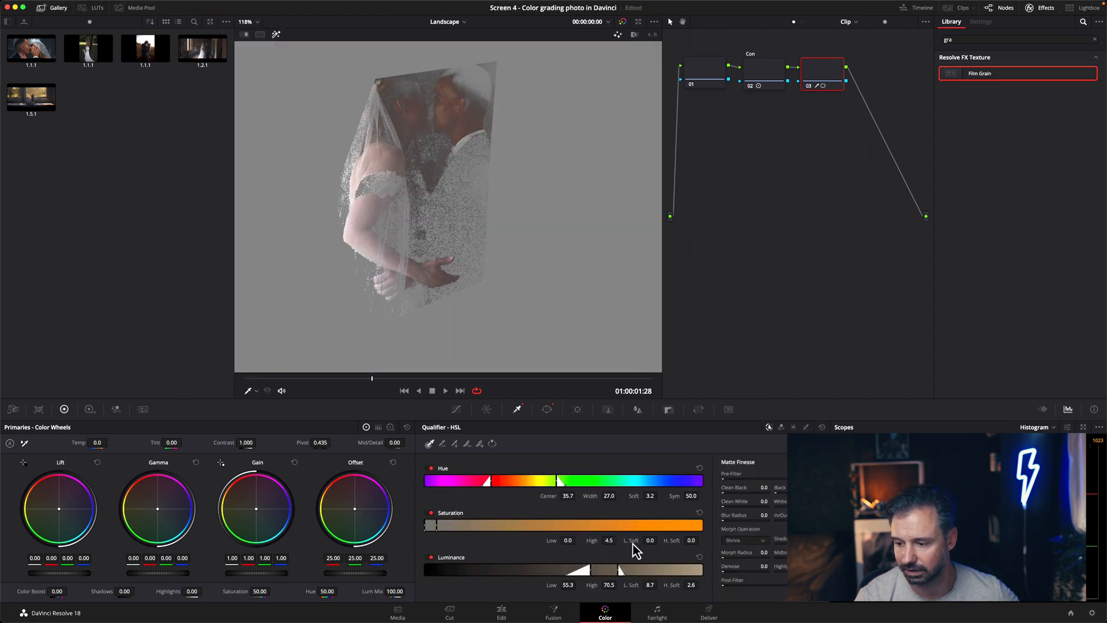
drag(617, 572, 578, 570)
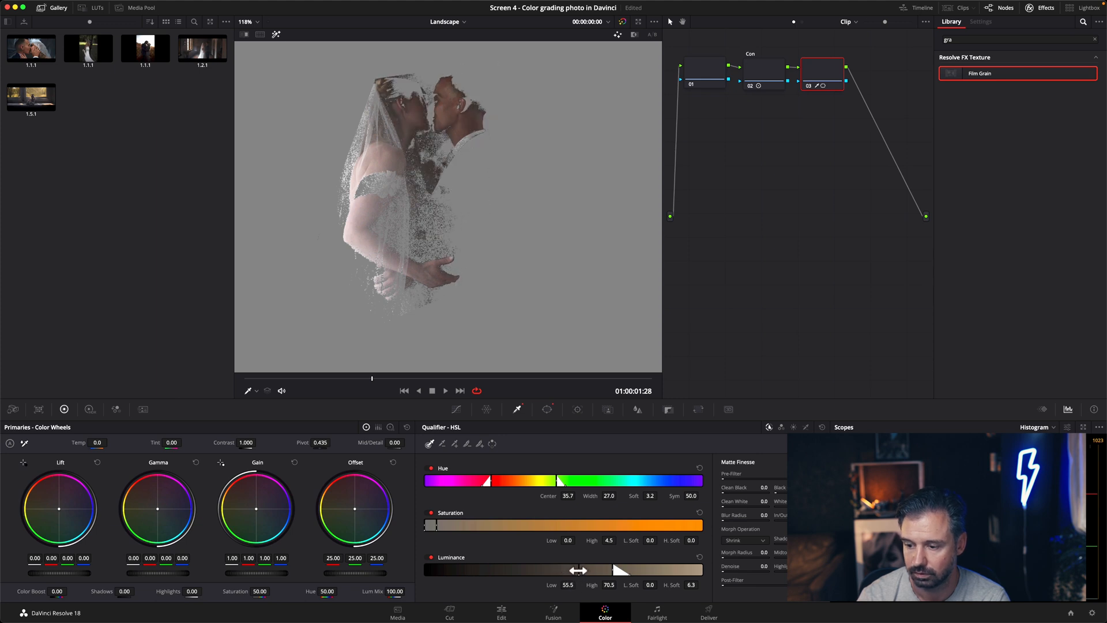
mouse_move(562, 576)
mouse_down()
mouse_move(600, 572)
mouse_move(545, 574)
mouse_move(581, 574)
mouse_up()
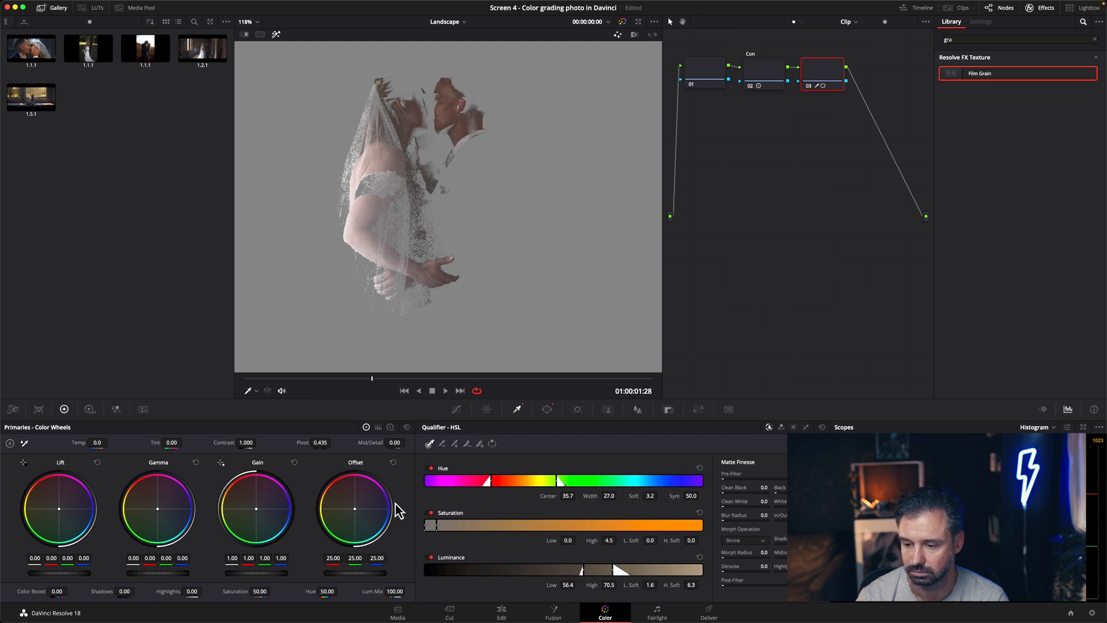
mouse_move(436, 525)
mouse_down()
mouse_move(690, 519)
mouse_move(428, 540)
mouse_move(439, 525)
mouse_move(422, 525)
mouse_move(436, 526)
mouse_up()
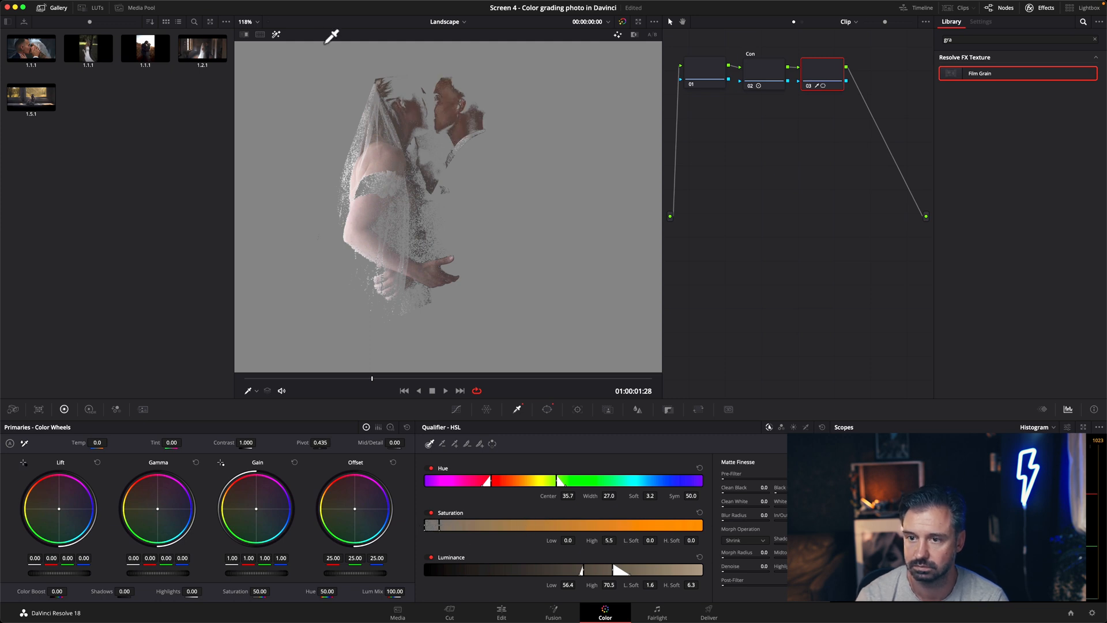
click(276, 35)
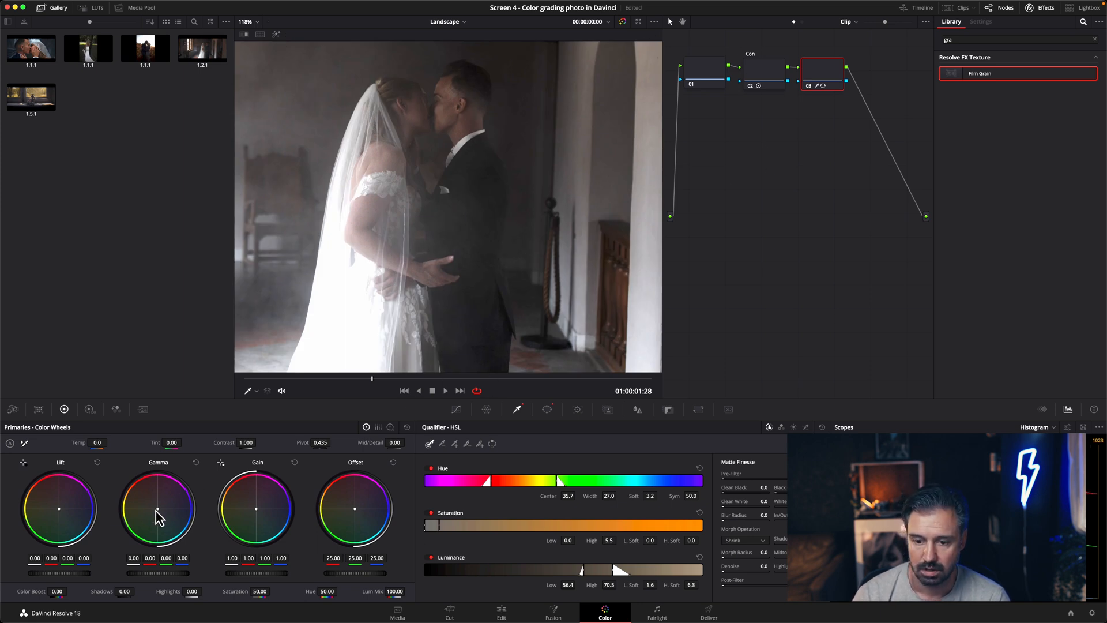
Warm the keyed skin by shifting the Gamma color balance toward orange to red 0.04, green -0.01 and blue -0.04
drag(158, 510, 140, 493)
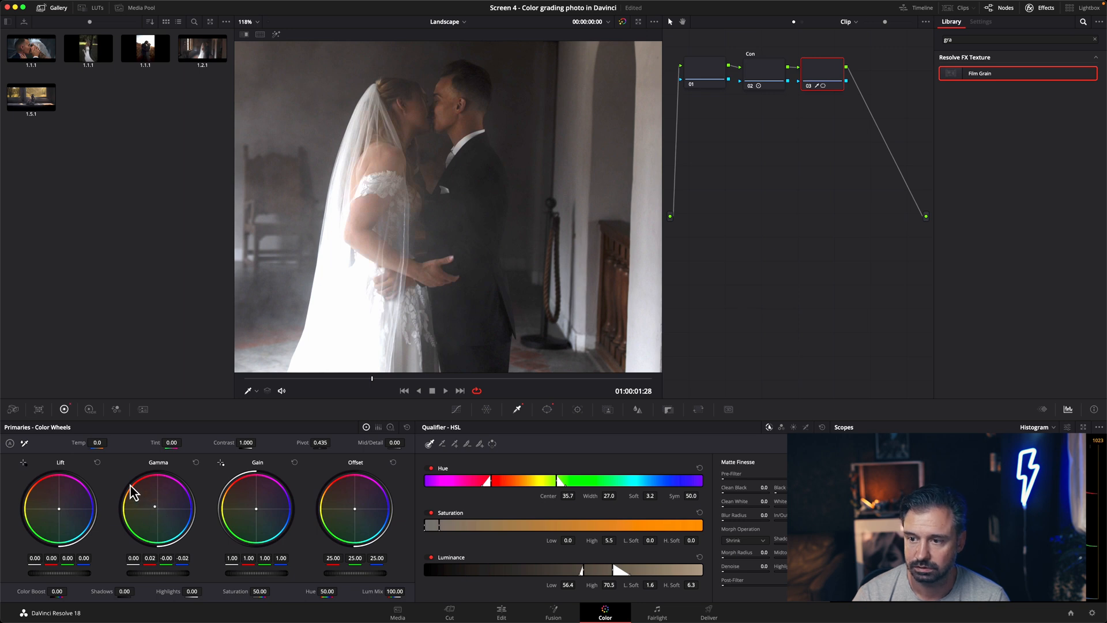
drag(97, 449, 112, 461)
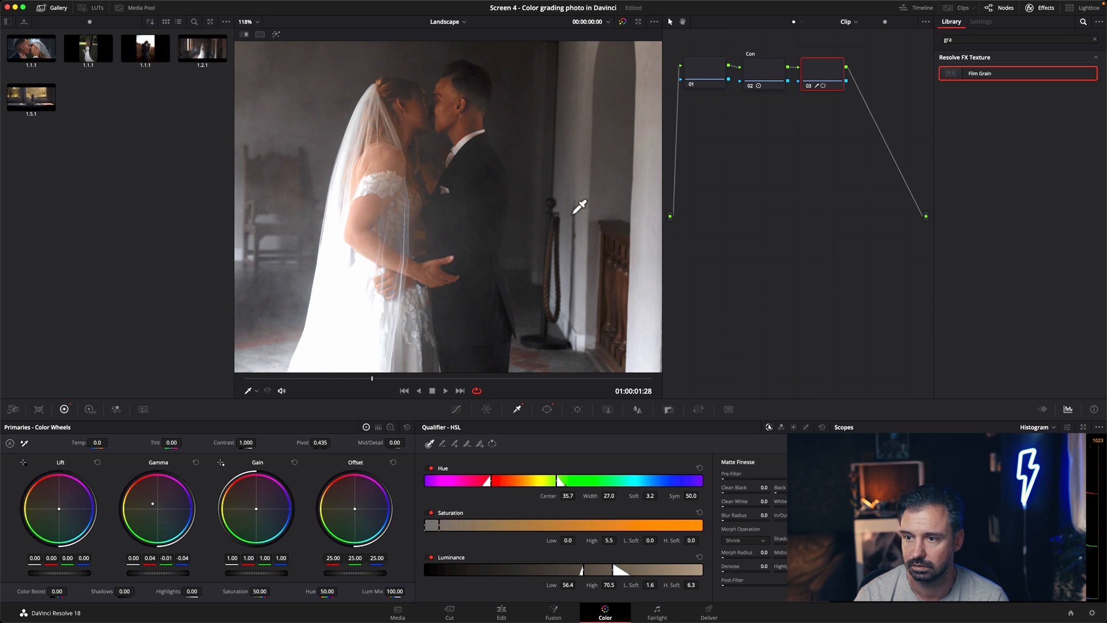
click(256, 22)
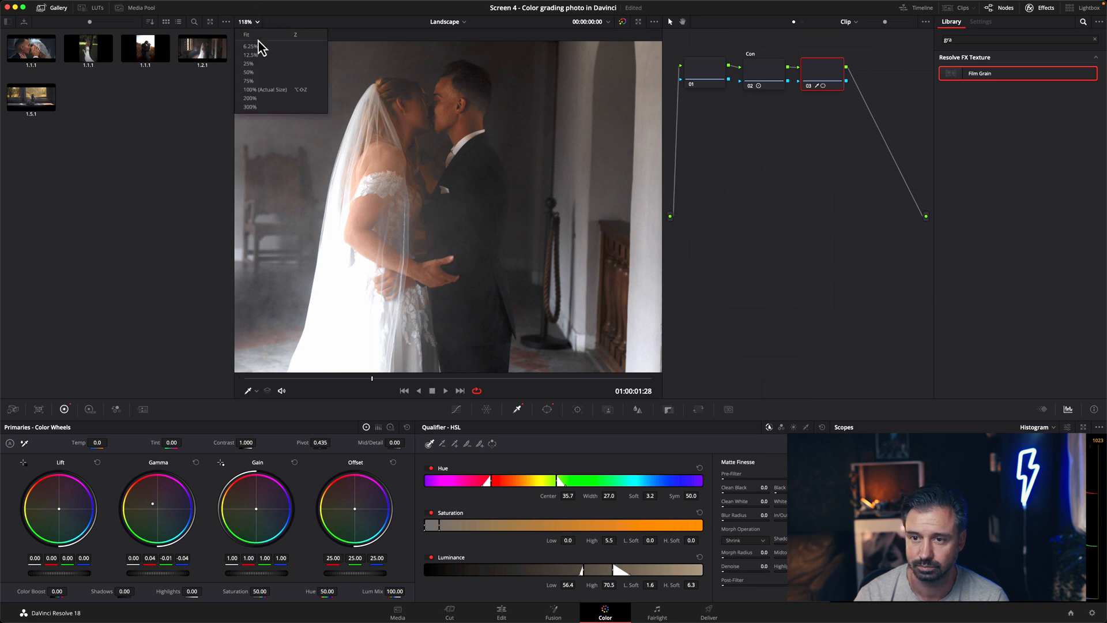
click(258, 36)
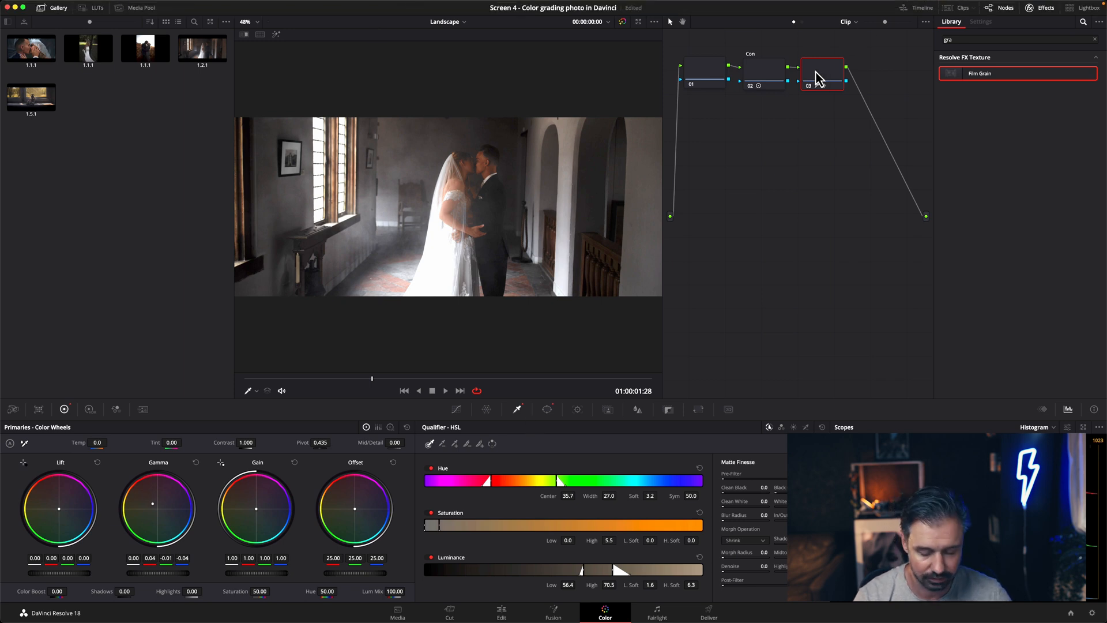
Add a serial node after node 03 and sample the wall beside the couple with its HSL qualifier in highlight view
key(alt+s)
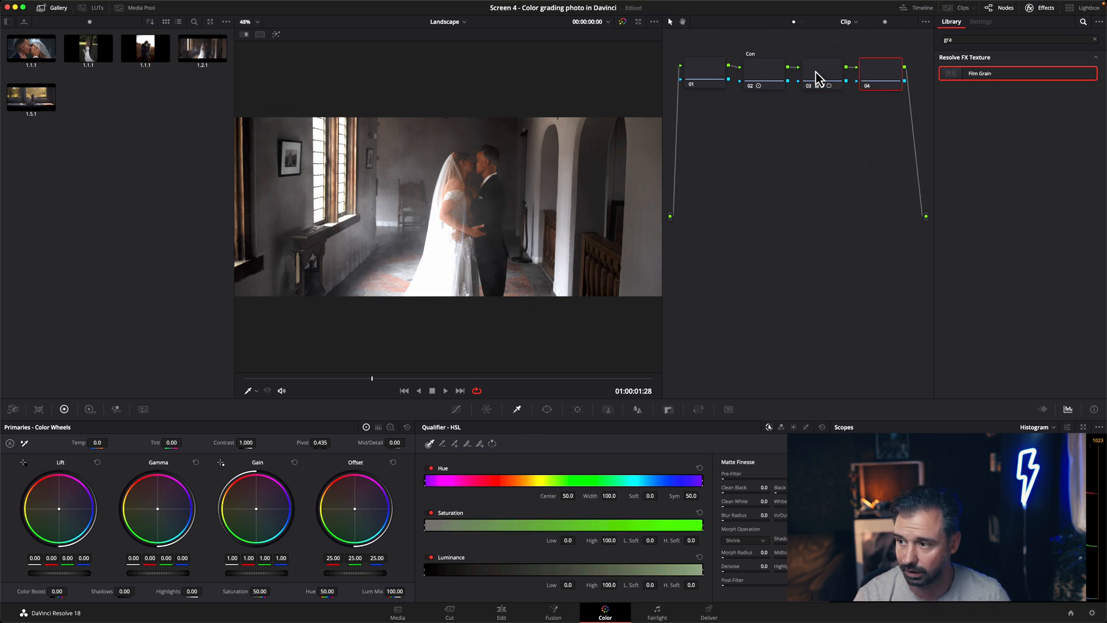
click(576, 184)
click(276, 34)
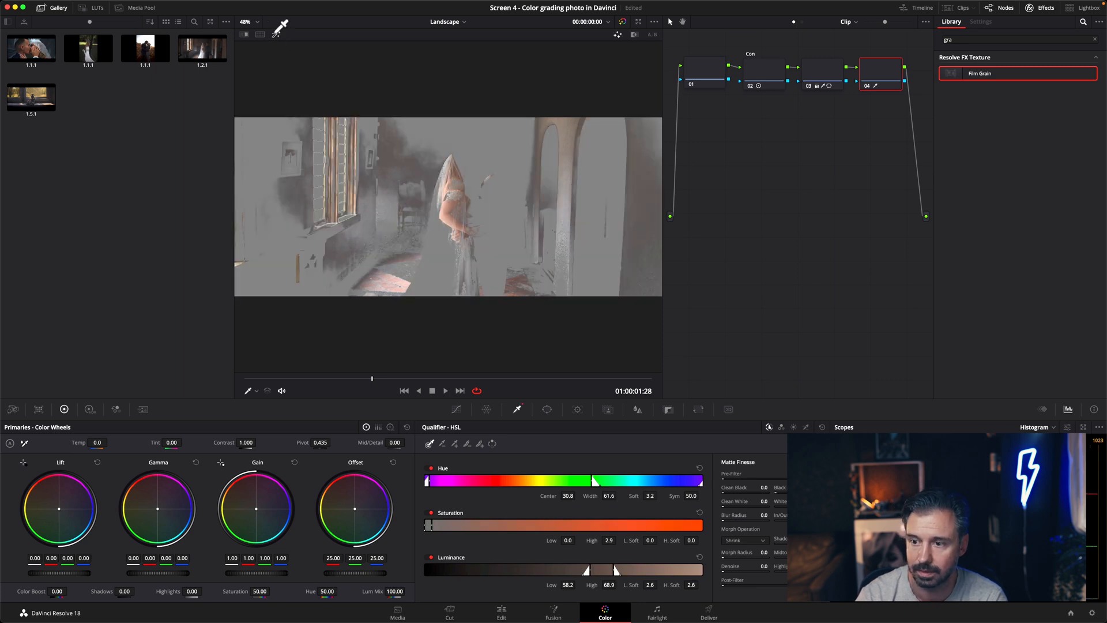
click(442, 163)
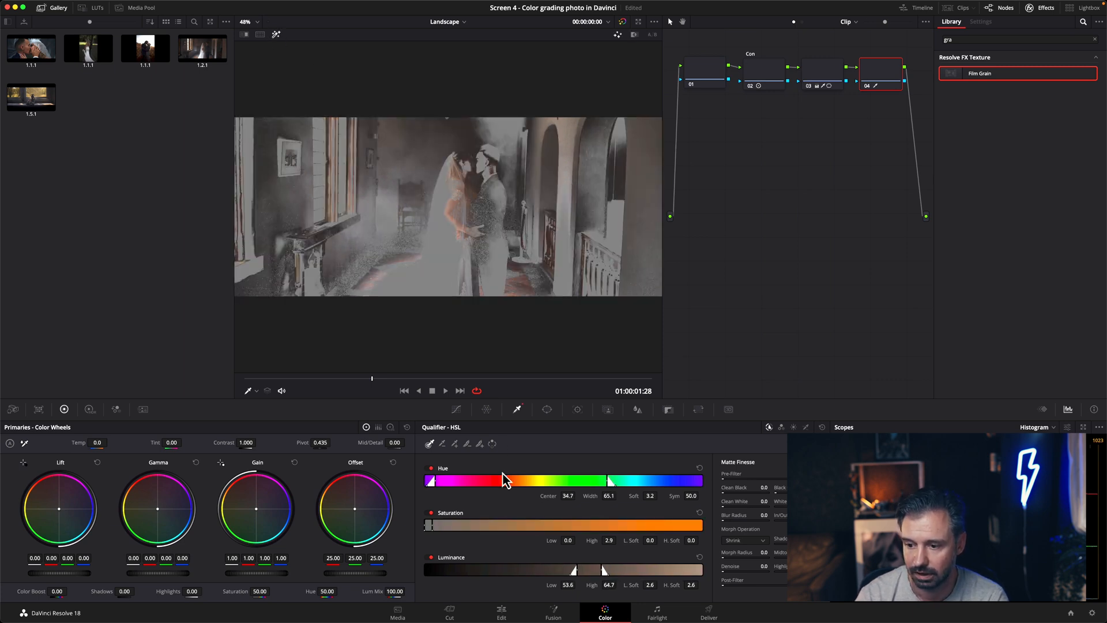
Add a circle window to node 04 and center it on the couple
click(548, 409)
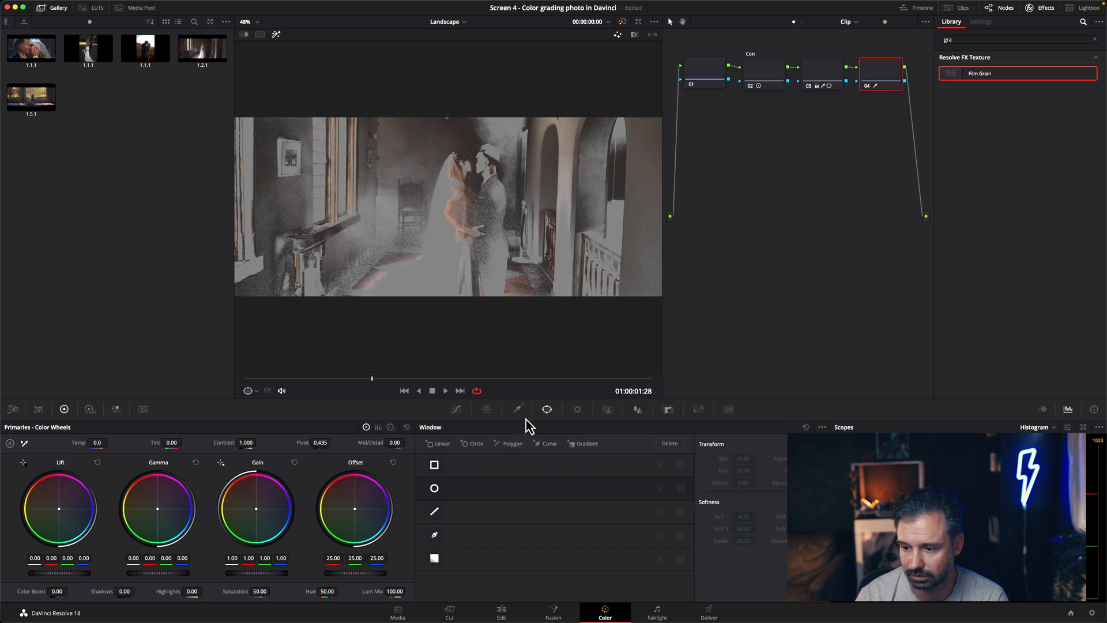
click(435, 489)
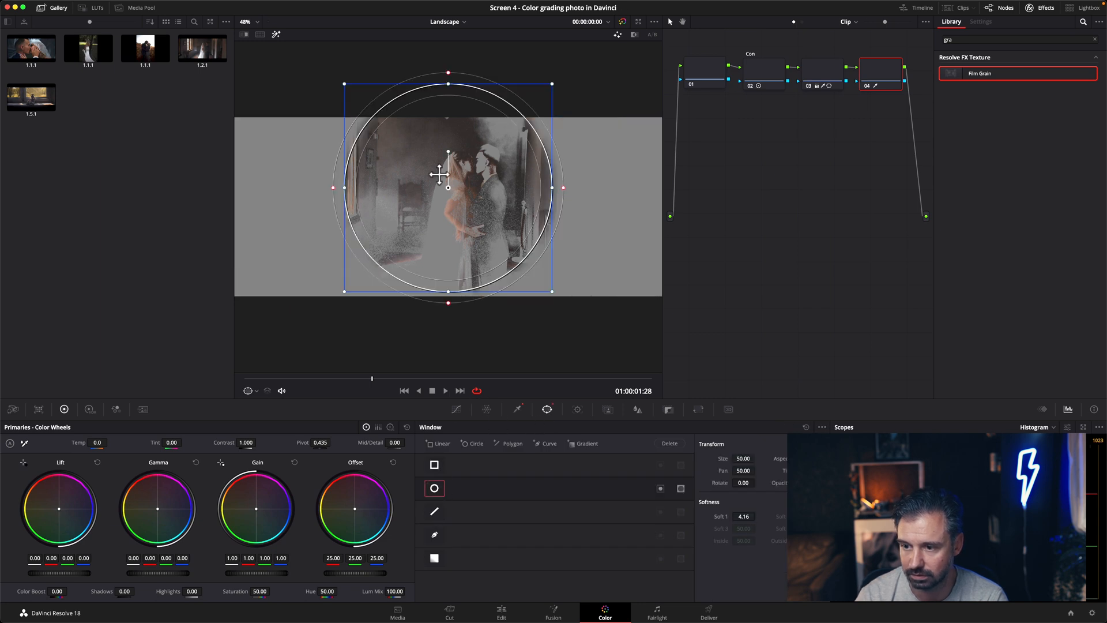
drag(448, 190, 464, 212)
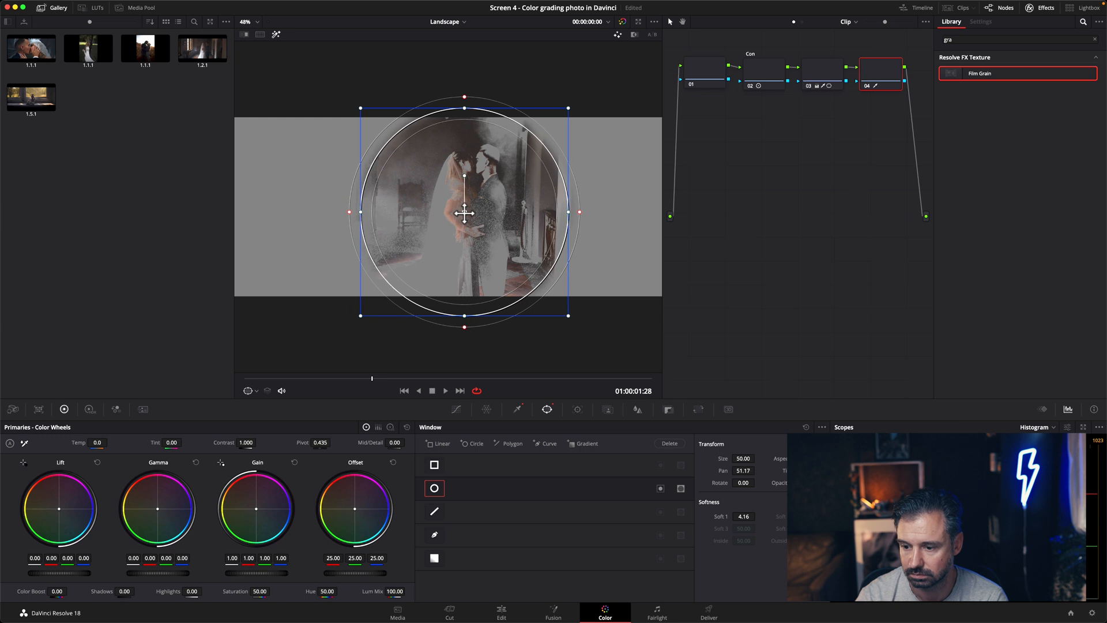
Reset the HSL qualifier on node 04 and return to its circle window controls
click(517, 409)
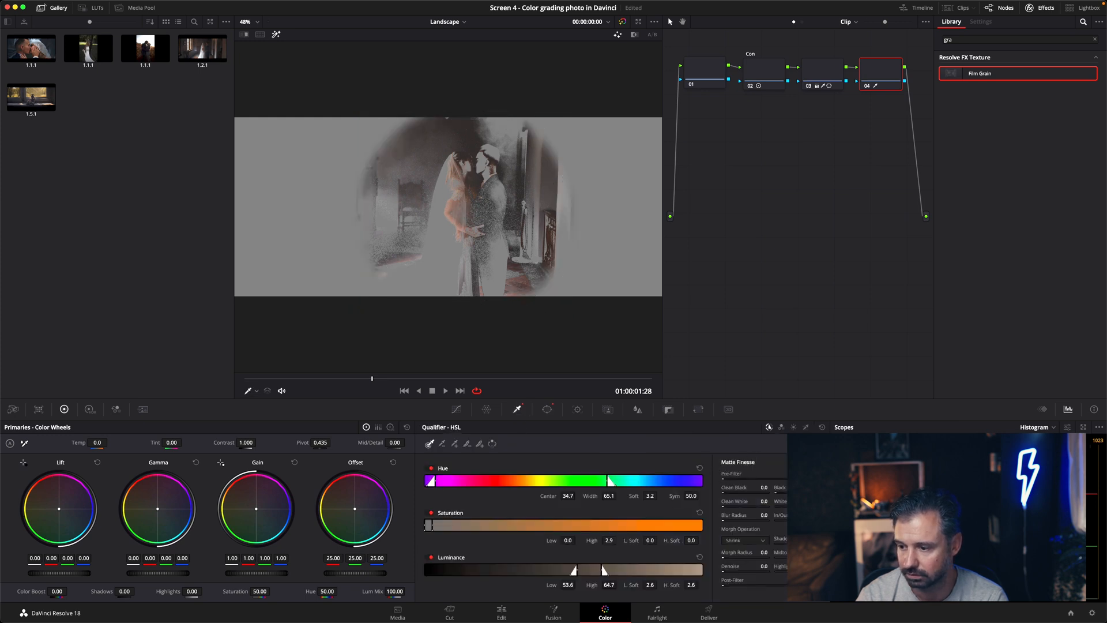
click(823, 427)
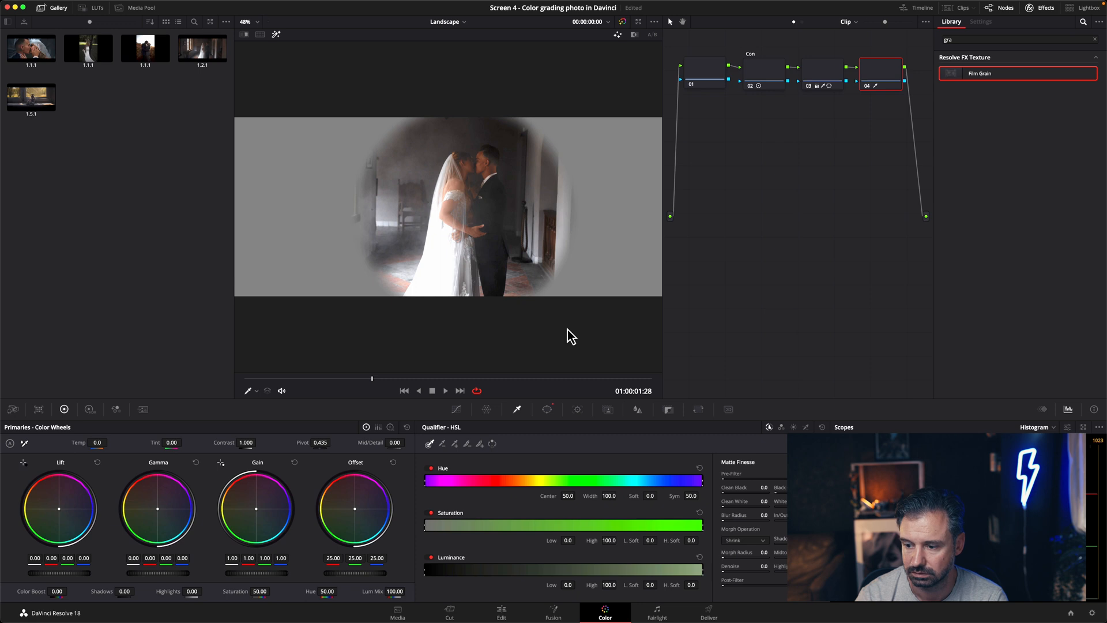
click(548, 408)
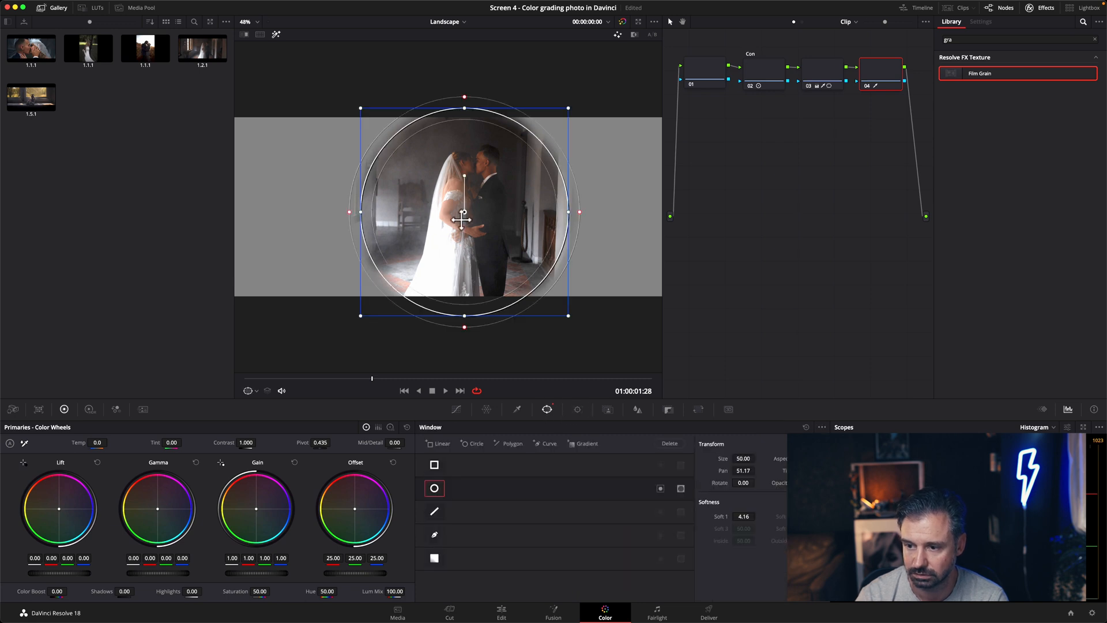
Reshape node 04's circle window into a narrow oval around the couple, with Size 19.72, Pan 51.76 and Soft 1 at 38.38
drag(361, 212, 424, 213)
drag(467, 113, 465, 138)
drag(475, 211, 383, 213)
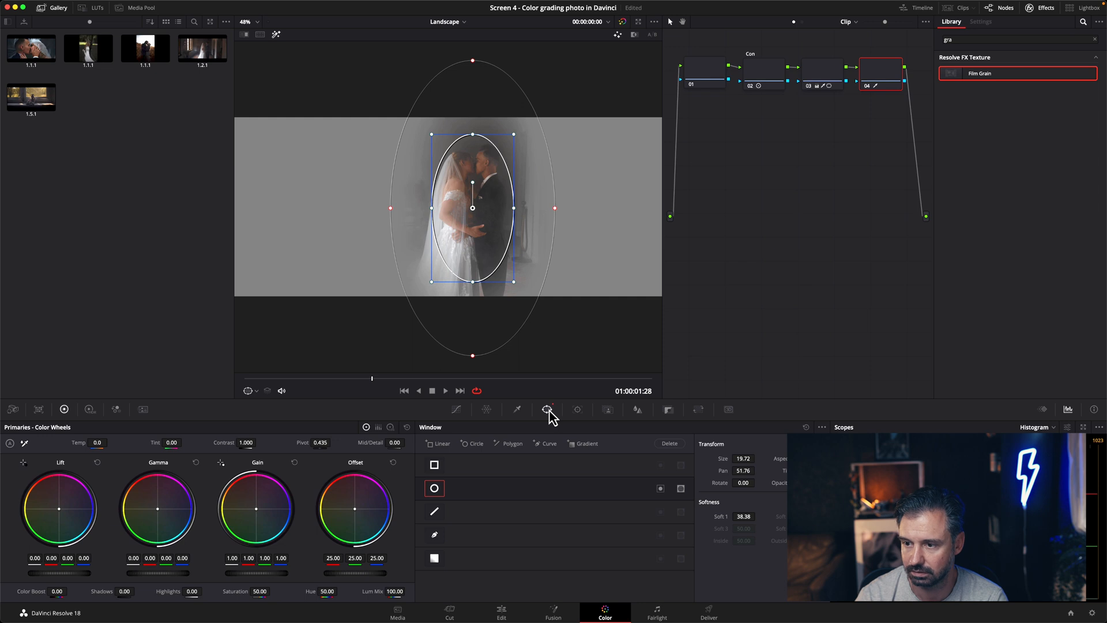
Turn off highlight view, invert the oval window, and shift the Offset color balance toward blue to red 19.84, green 24.94 and blue 28.48
click(276, 34)
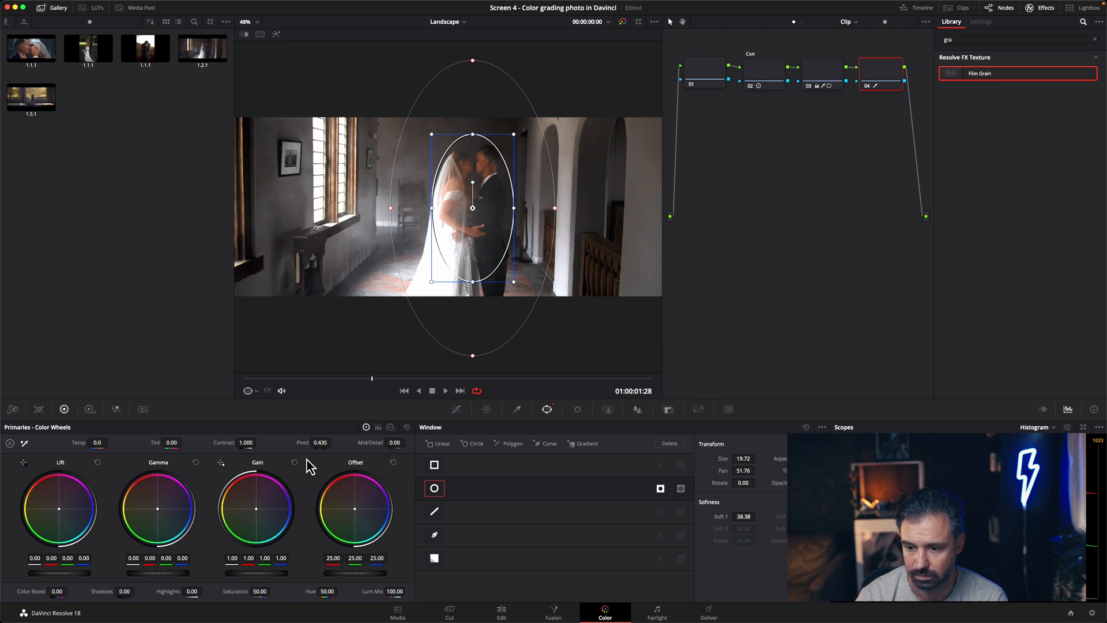
mouse_move(363, 513)
mouse_down()
mouse_move(381, 523)
mouse_move(369, 519)
mouse_up()
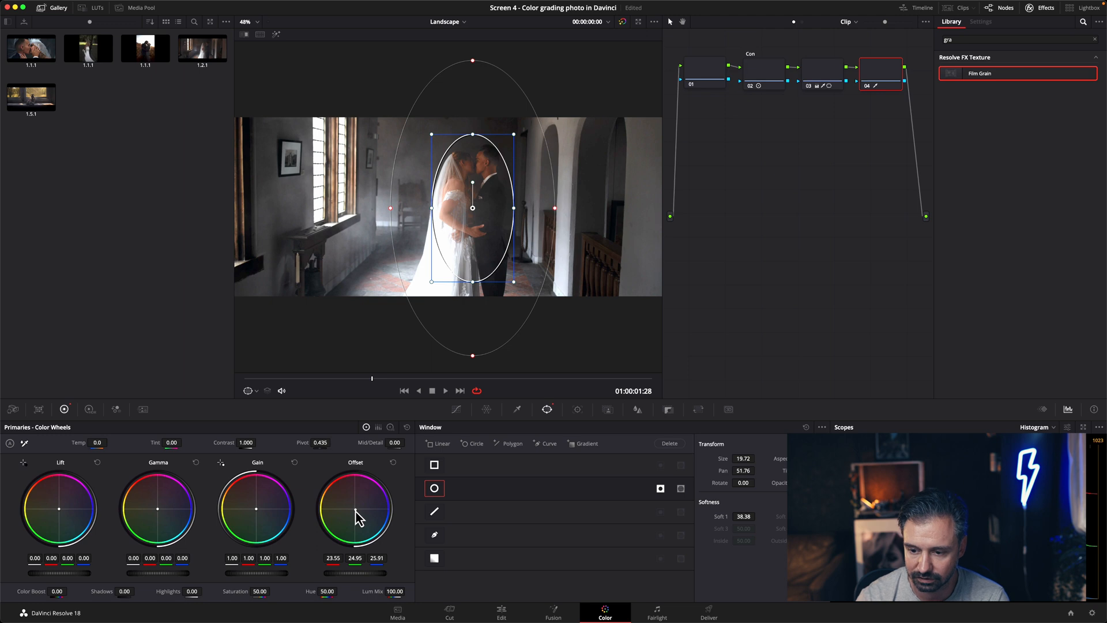
drag(355, 511, 379, 541)
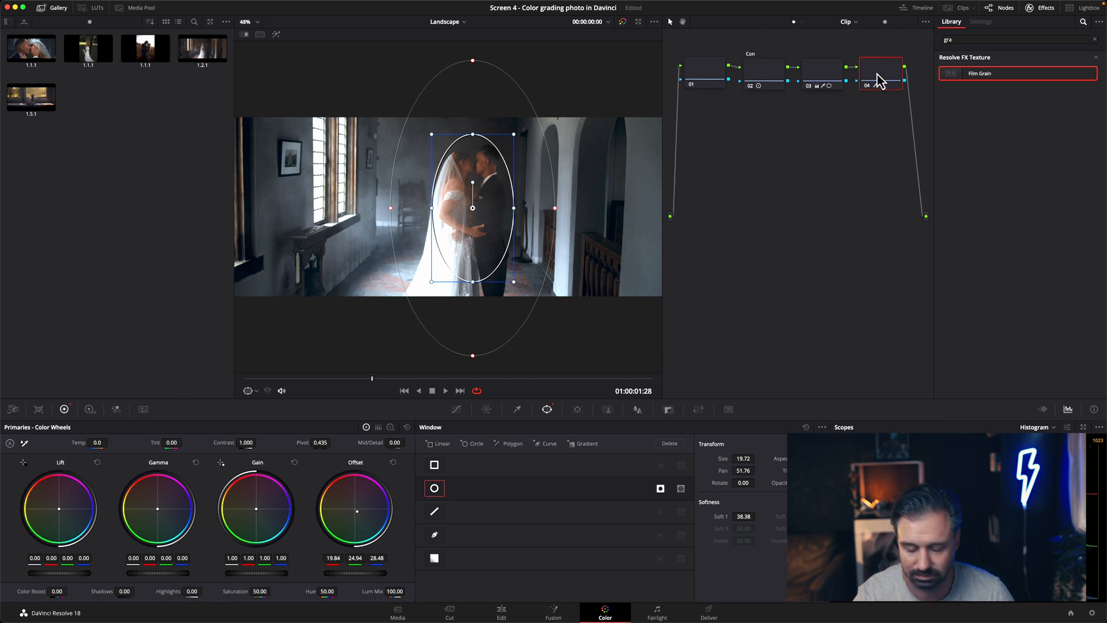
Add node 05 after node 04 and apply Film Grain with Texture 0.890, Grain Size 0.771 and Grain Strength 0.091
key(alt+o)
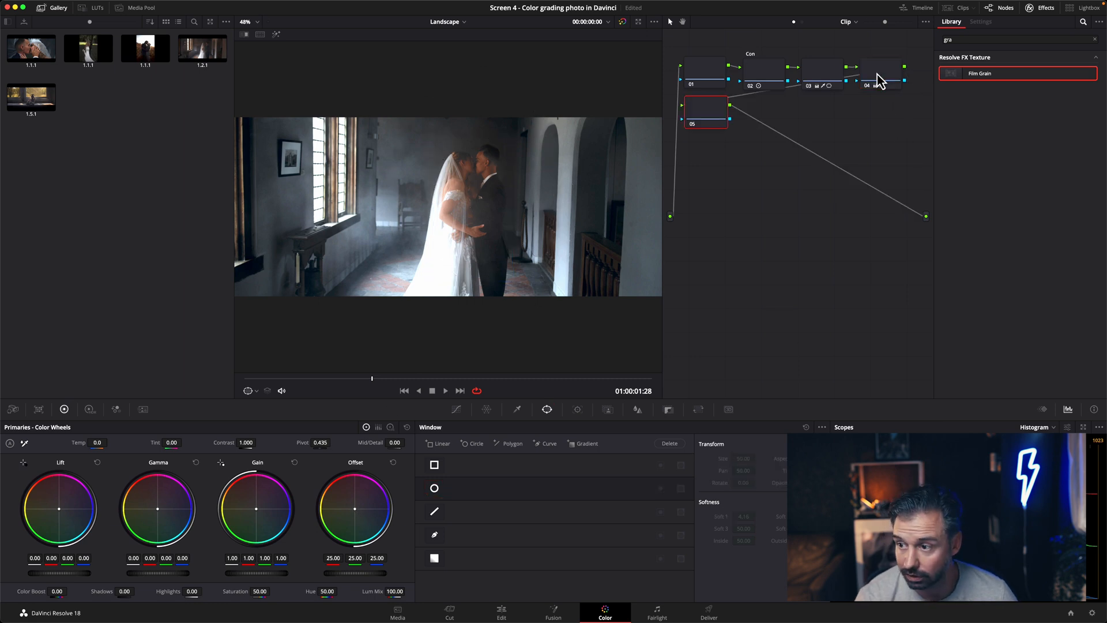
drag(994, 82, 718, 128)
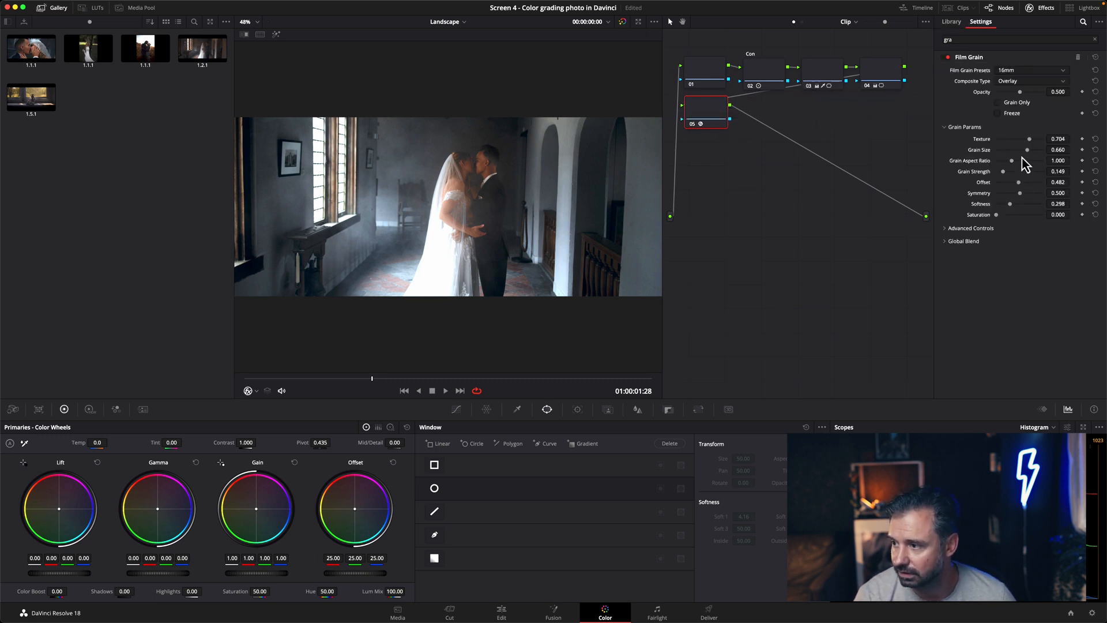
drag(1030, 139, 1068, 140)
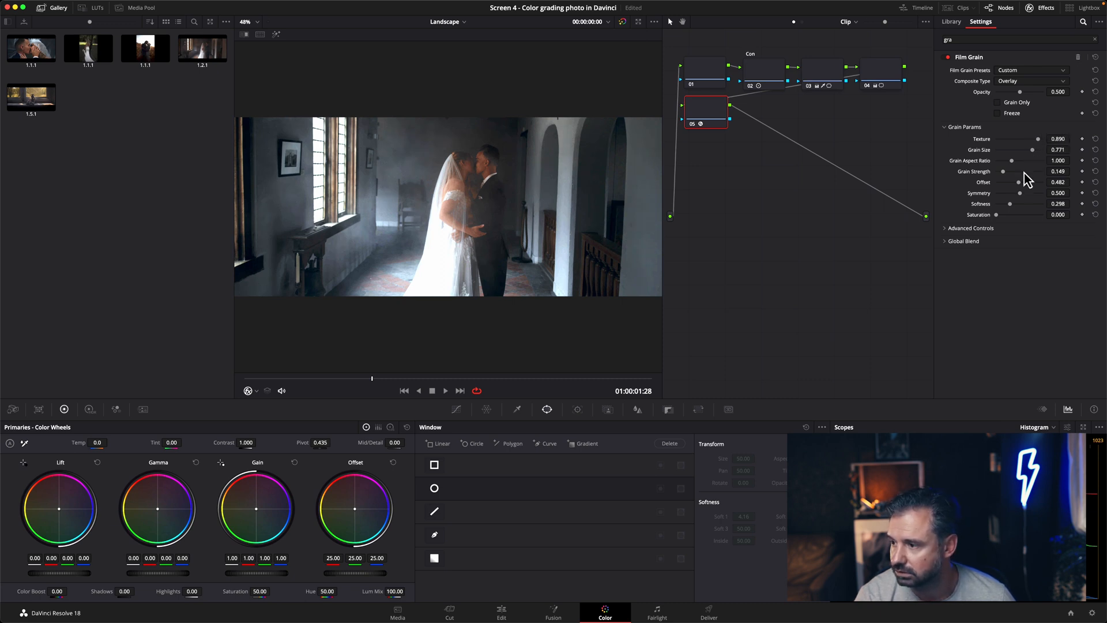
drag(1005, 174, 1000, 172)
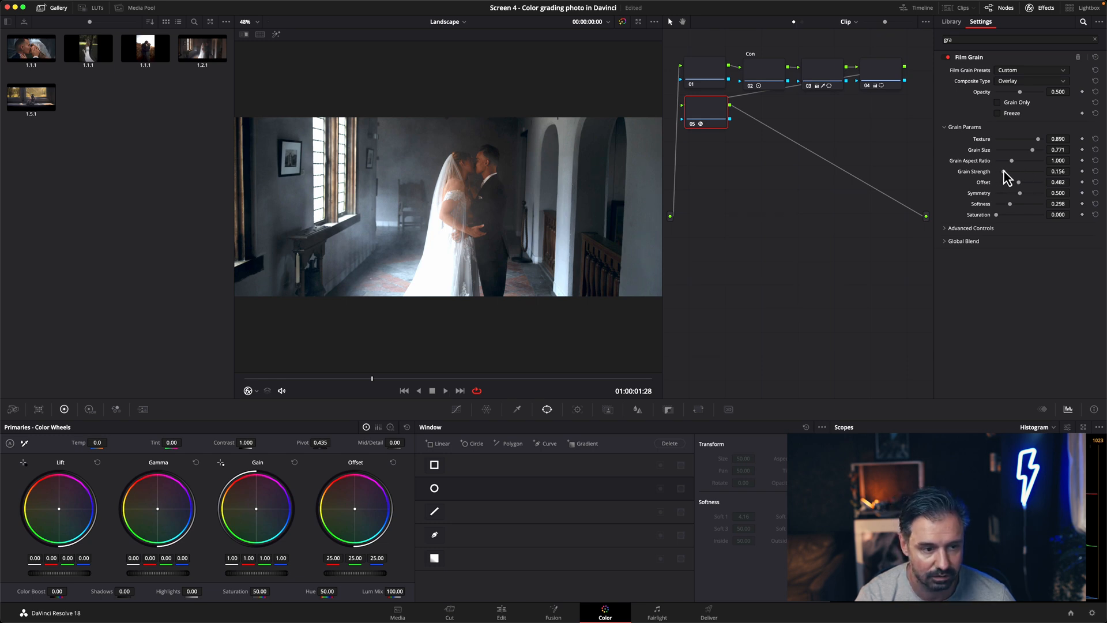
drag(1005, 171, 1001, 171)
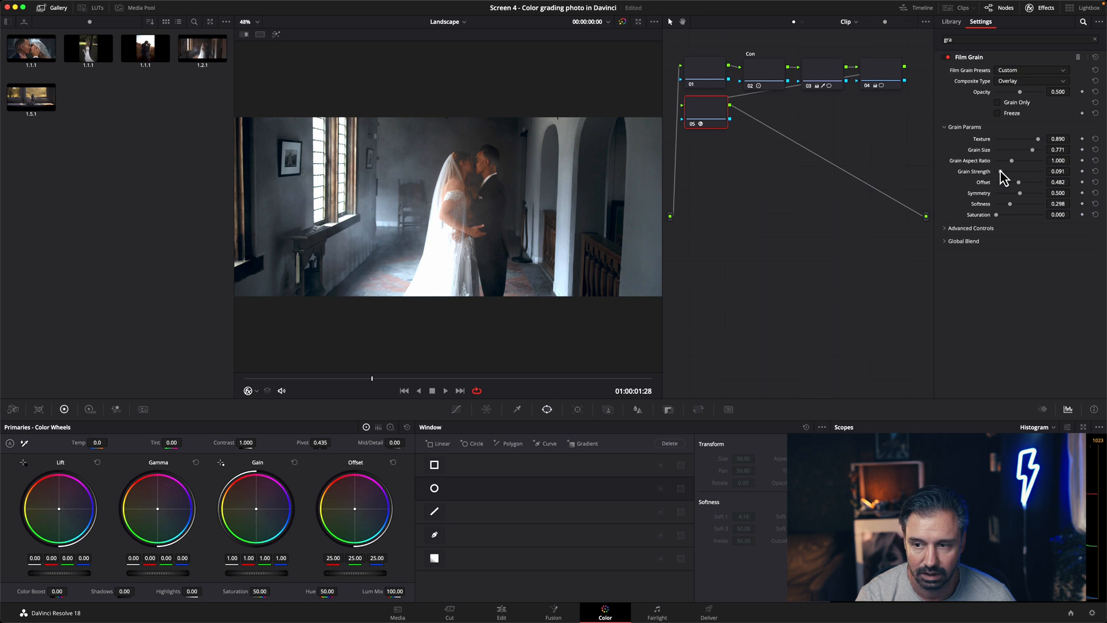
Grab a still of the graded church photo and check the image in an enlarged viewer without the node graph
right_click(502, 205)
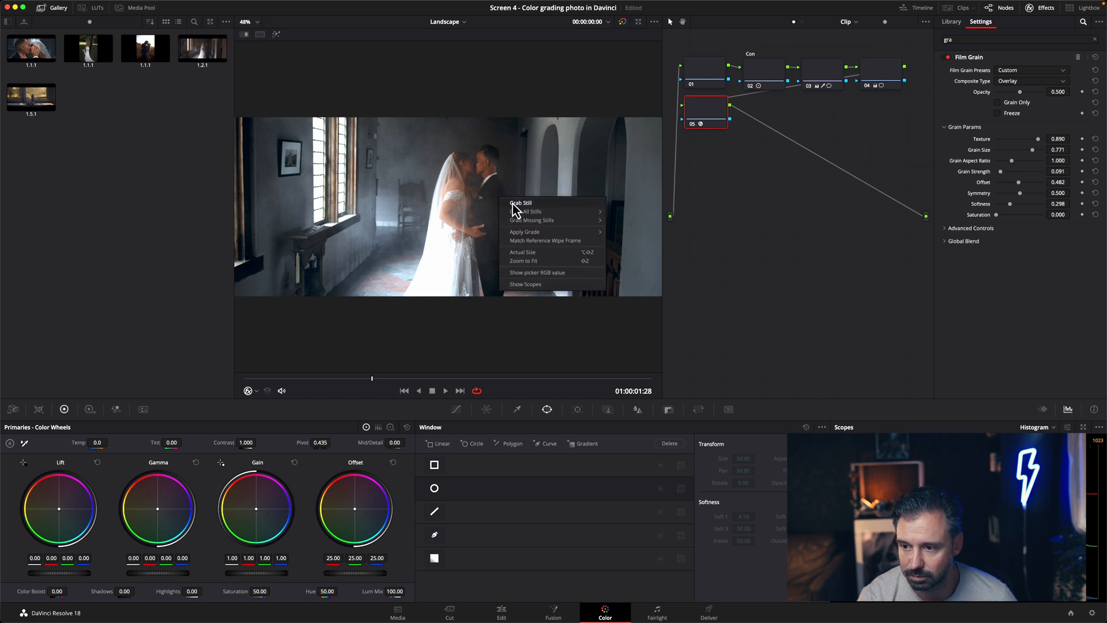
click(513, 203)
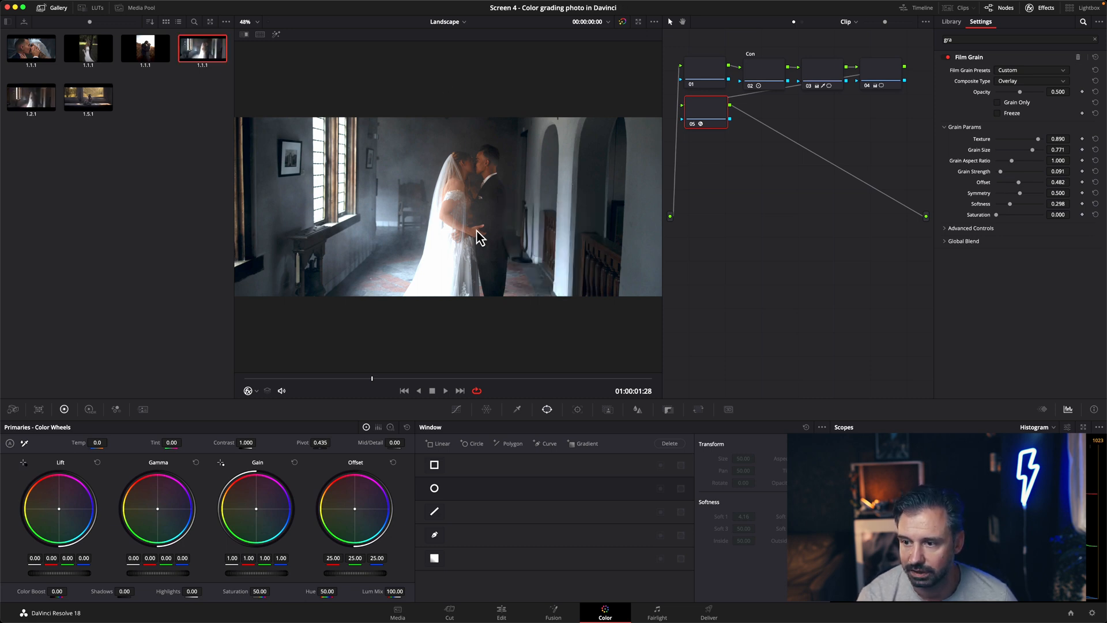
click(990, 8)
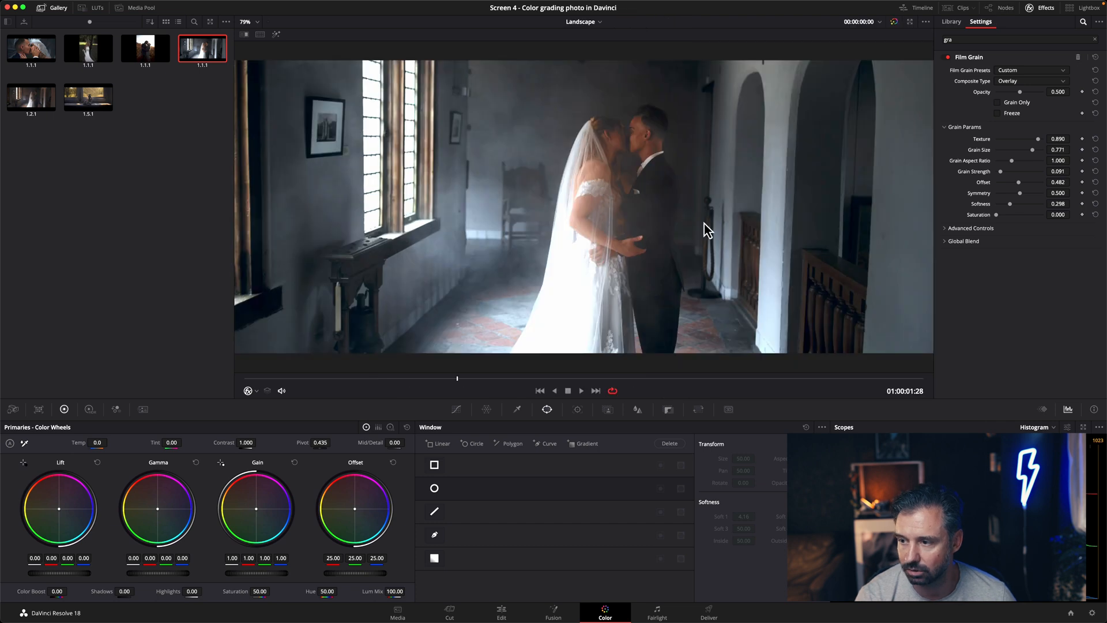
click(1001, 11)
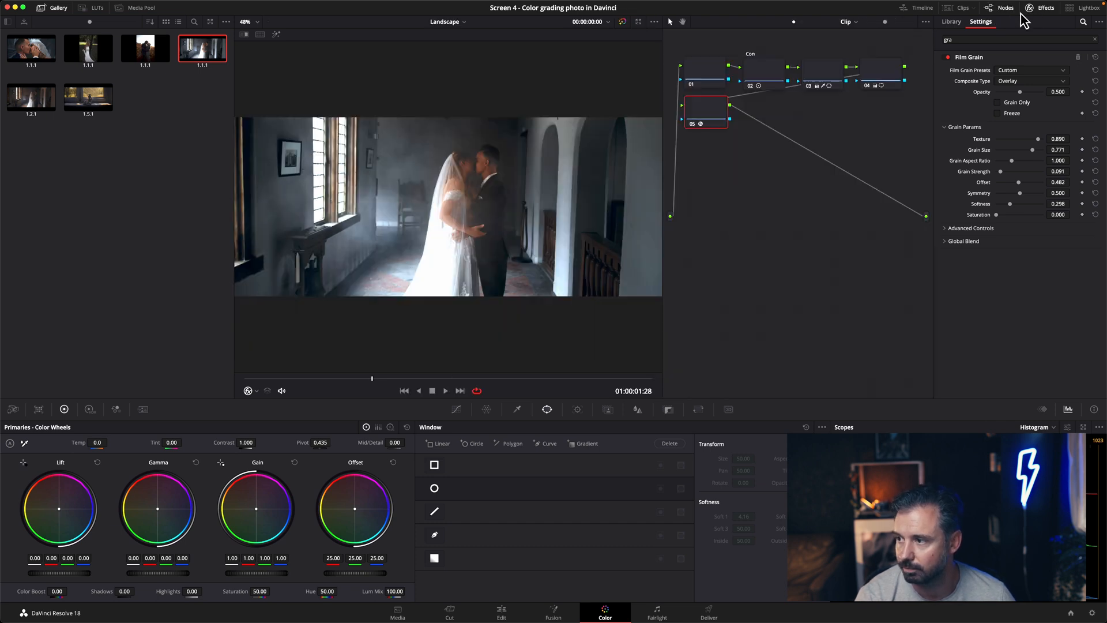
Hide the effects library and place node 05 beside node 04 in the node graph
click(1035, 10)
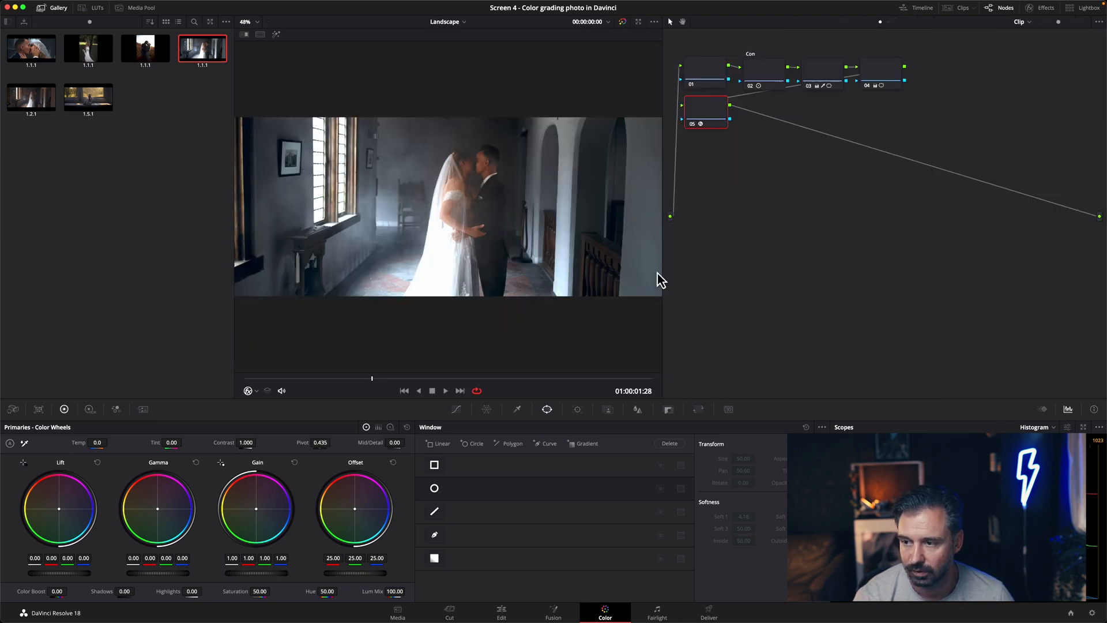
drag(709, 113, 949, 104)
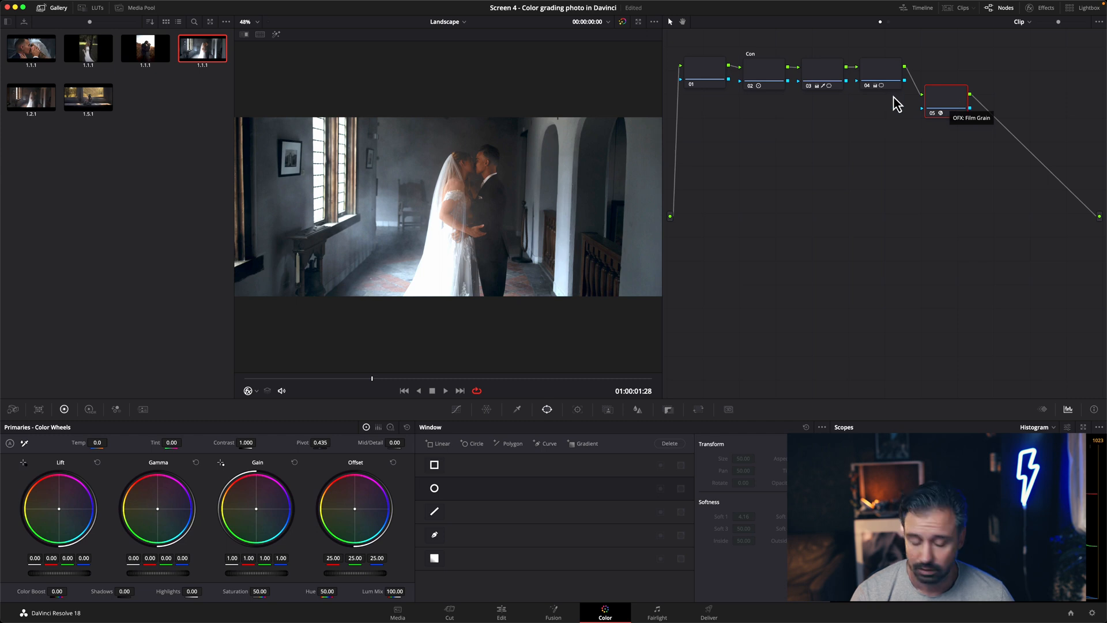
Compare the church photo with and without its grade by disabling and re-enabling all nodes several times
key(alt+d)
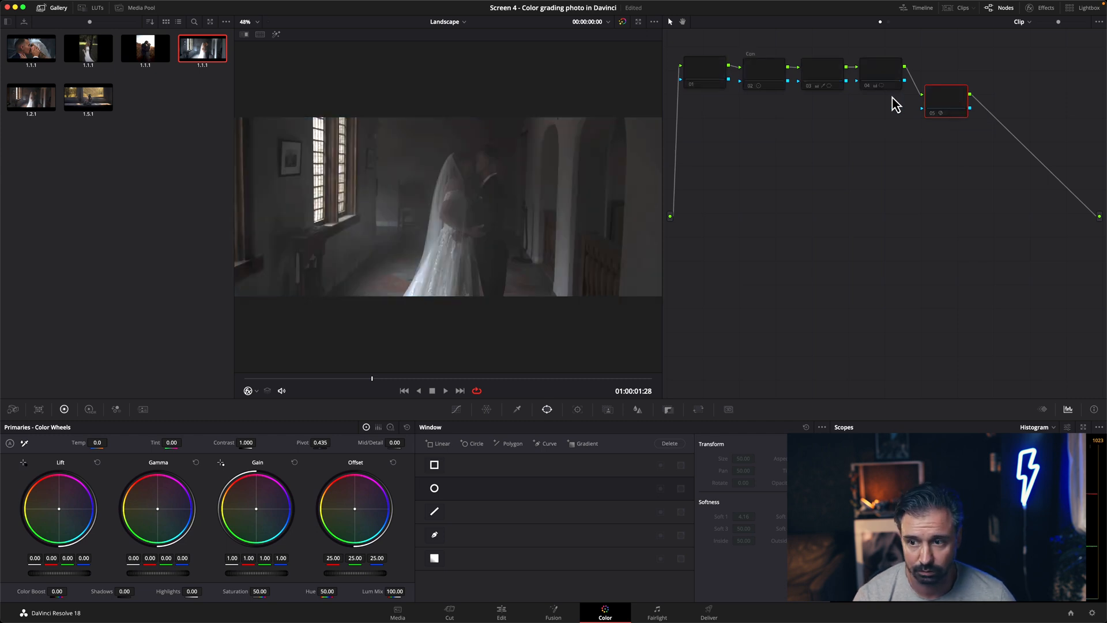
key(alt+d)
key(alt+d)
key(alt+d)
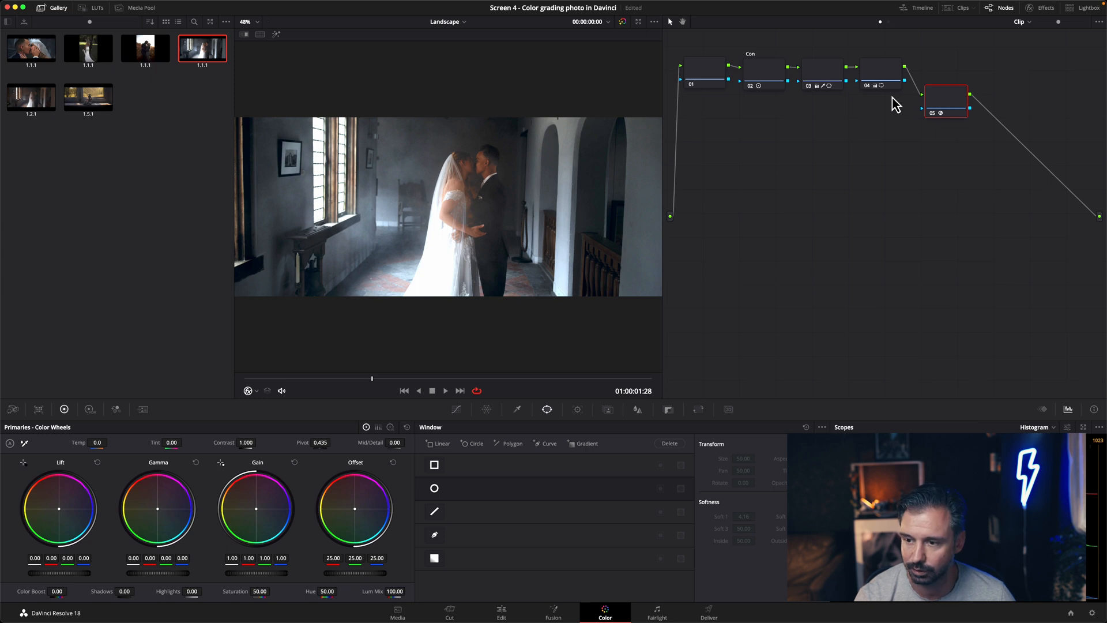
key(alt+d)
key(alt+d)
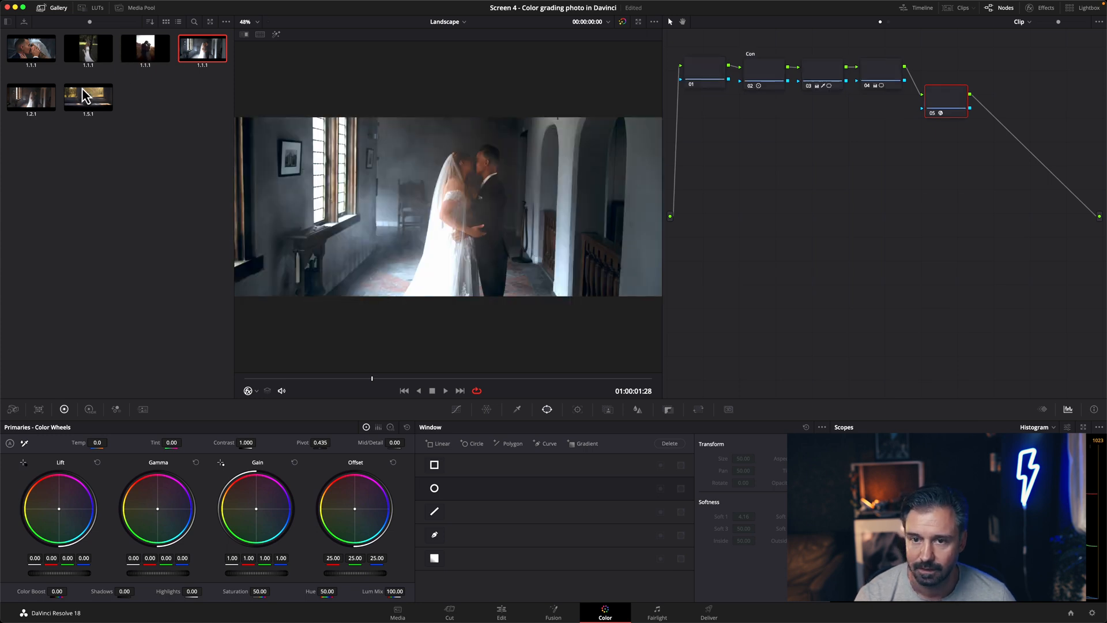
Try the grade from gallery still 1.2.1 on the church photo and undo it
drag(33, 107, 366, 205)
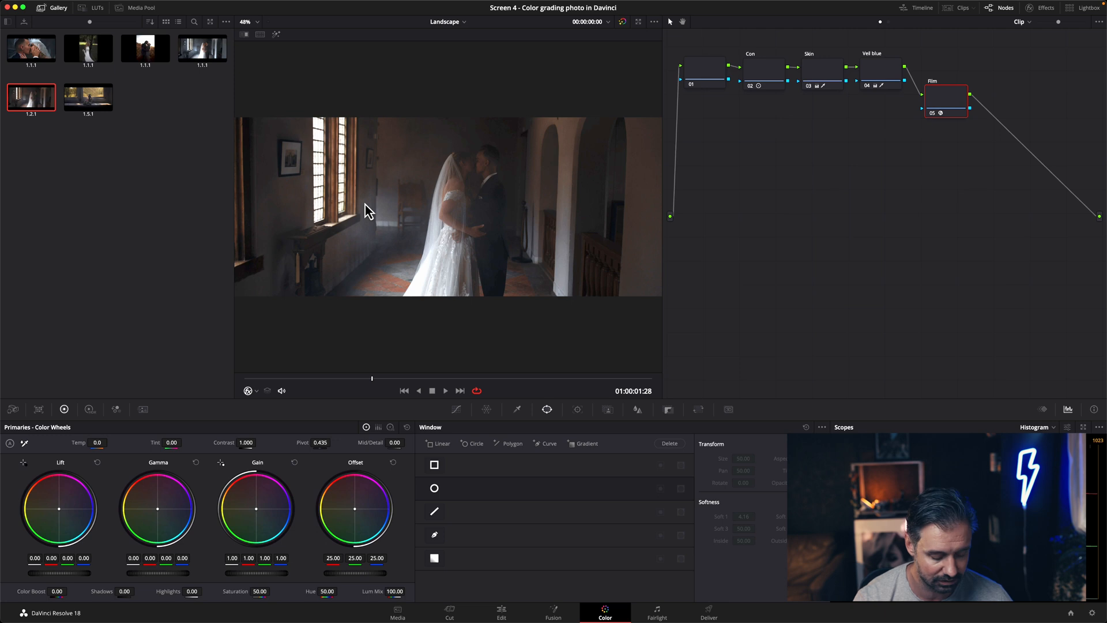
key(super+z)
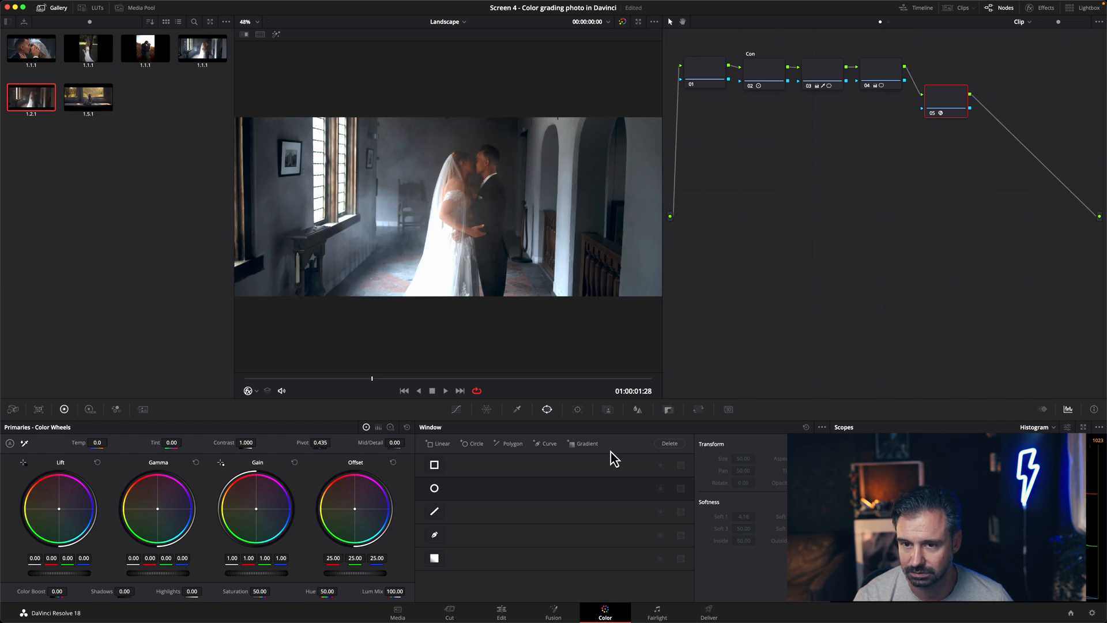
On the Edit page, append photo 3353 from the Landscape bin after the church clip on Video 1 and move the playhead to 01:00:07:00
click(500, 612)
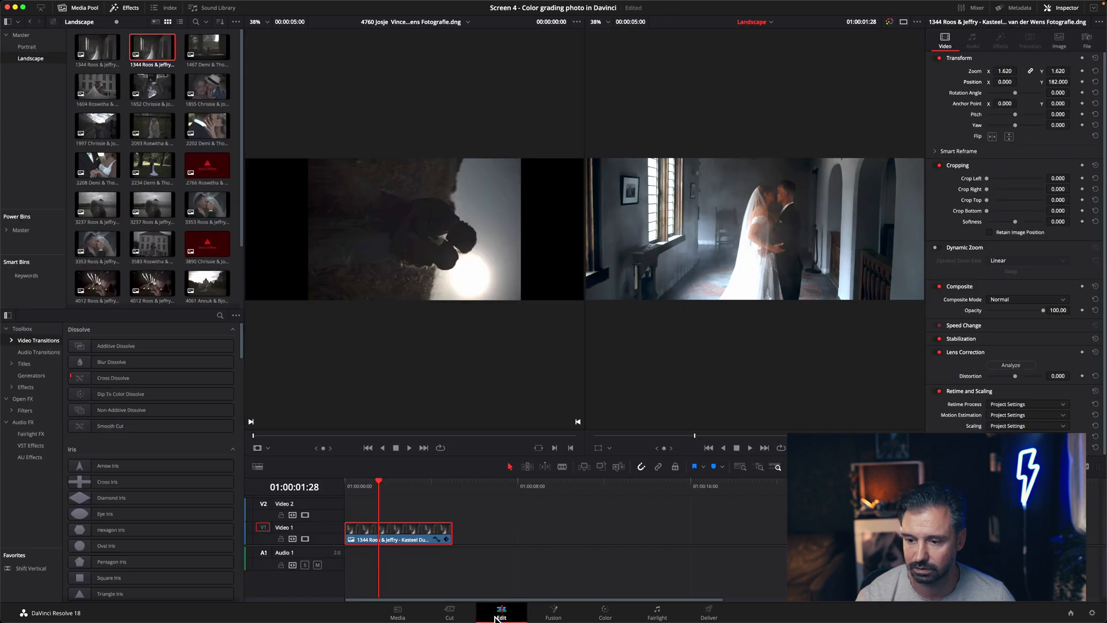
scroll(160, 113, down, 1)
scroll(159, 112, up, 1)
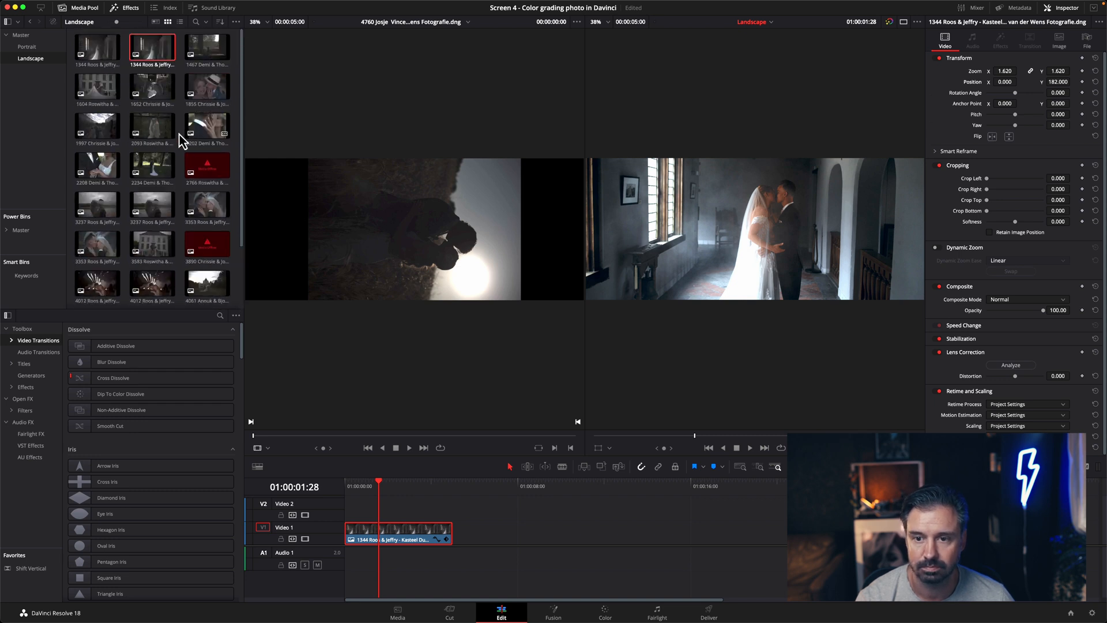
right_click(207, 166)
click(151, 199)
drag(206, 204, 457, 537)
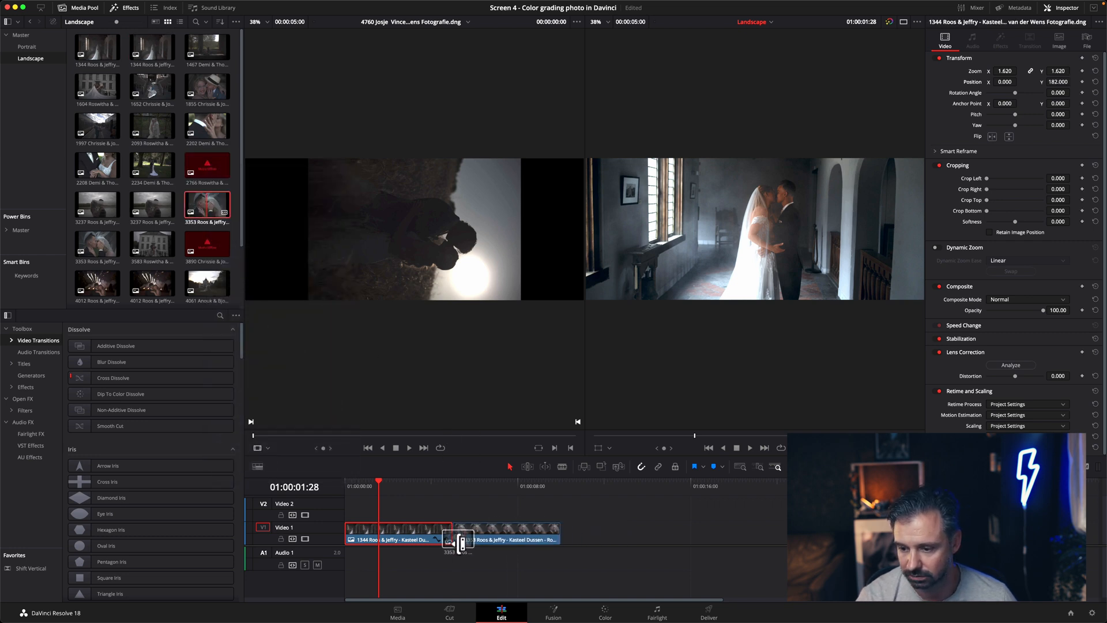
drag(481, 486, 496, 486)
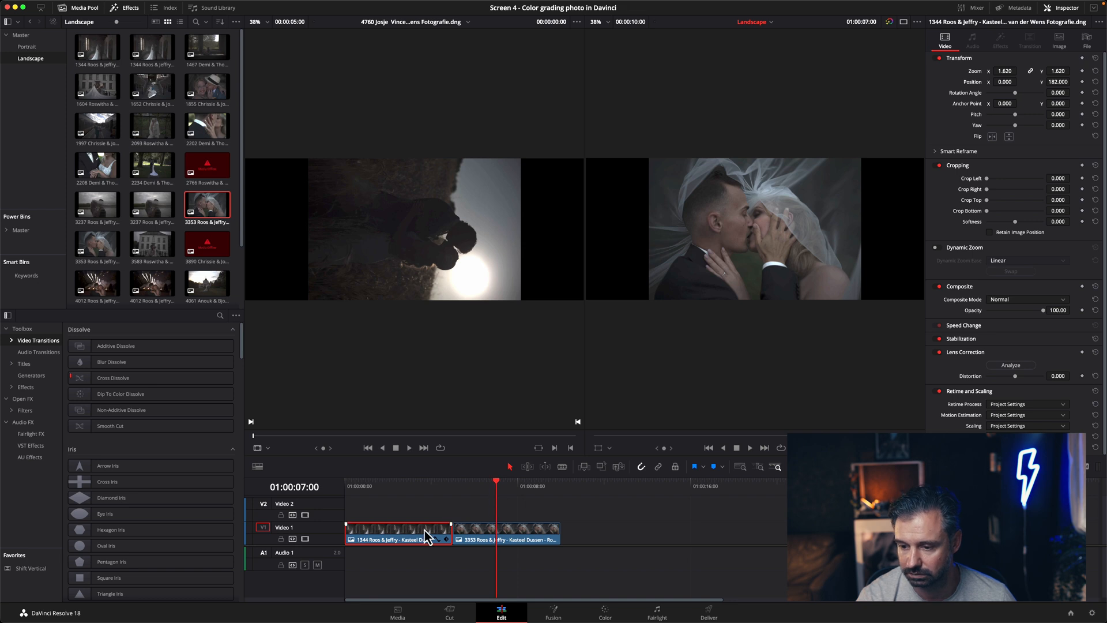
Set the Zoom of the new 3353 clip to 1.620 so the kissing couple fills the landscape frame
drag(986, 72, 981, 74)
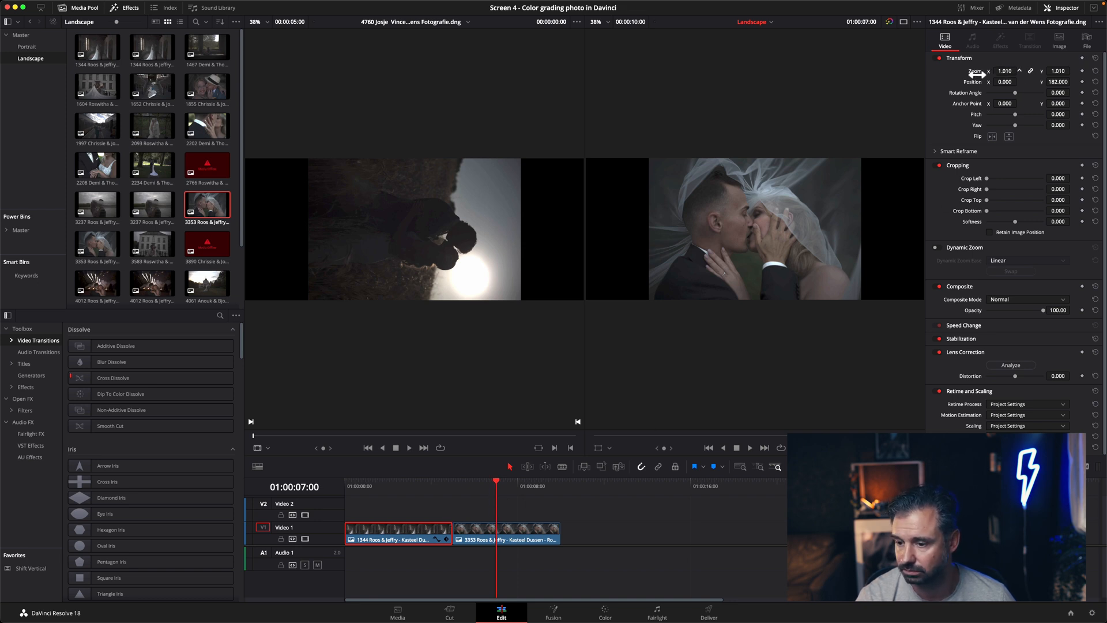
click(532, 536)
drag(1007, 70, 1032, 72)
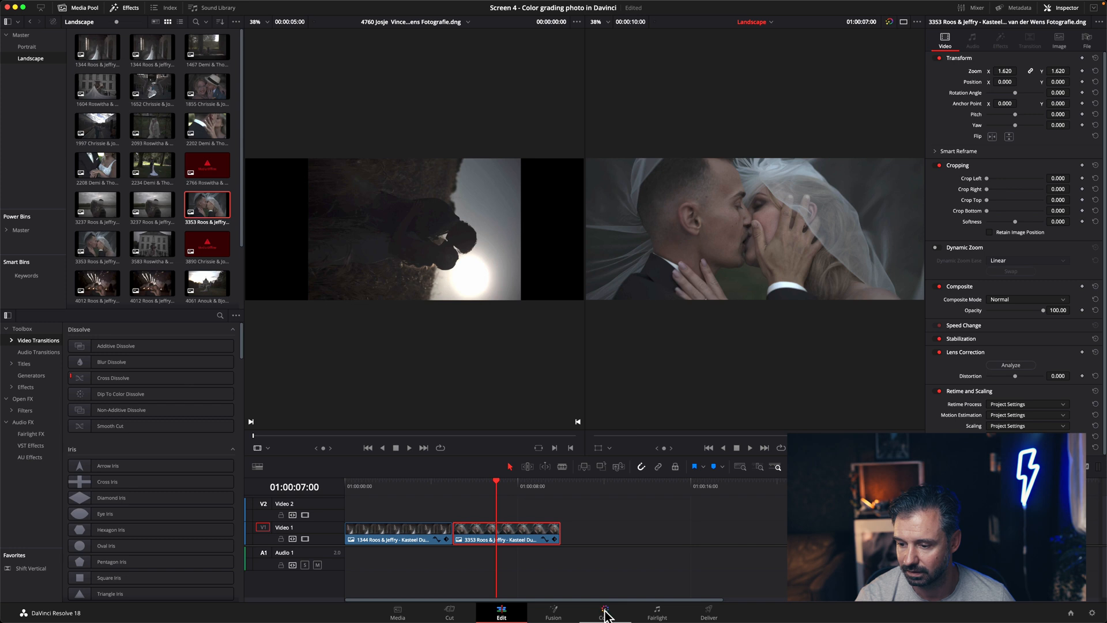
On the Color page, add a serial node after node 01 for photo 3353 and set its Contrast to 1.444 and Pivot to 0.295
click(605, 613)
drag(703, 78, 702, 99)
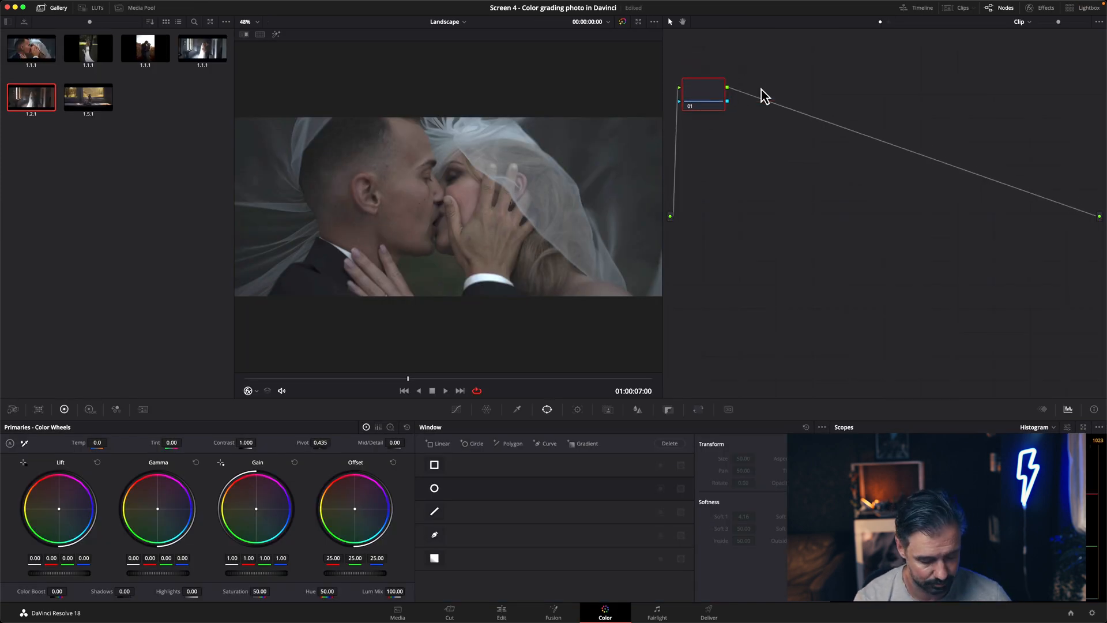
key(alt+s)
mouse_move(251, 443)
mouse_down()
mouse_move(369, 447)
mouse_move(251, 441)
mouse_up()
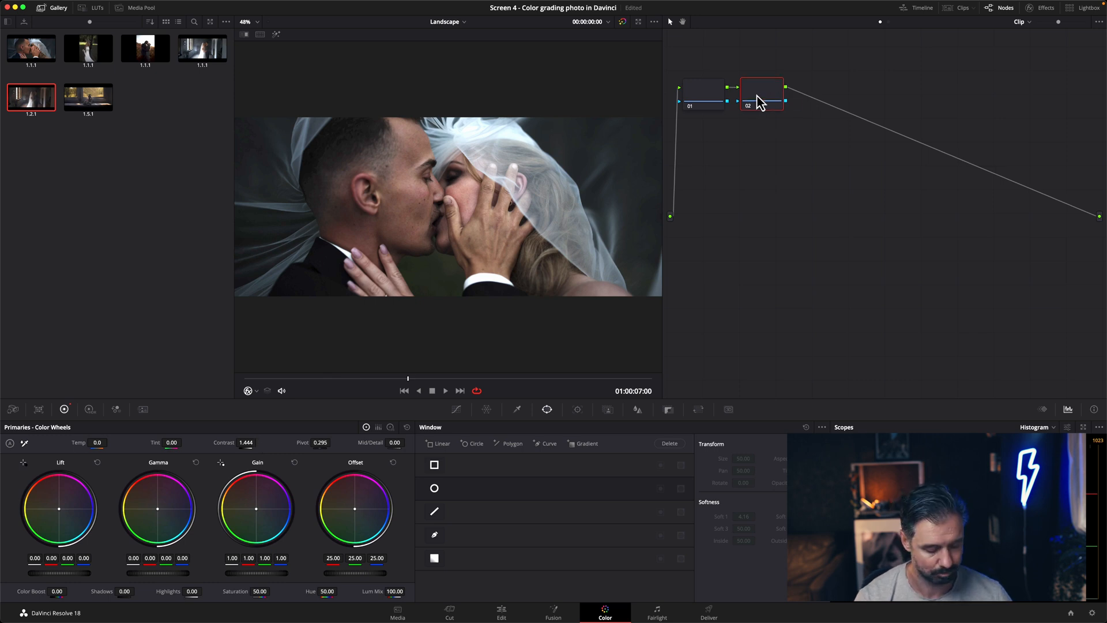
Add a serial node after node 02 and sample the dark green background between the couple with its HSL qualifier in highlight view
key(alt+s)
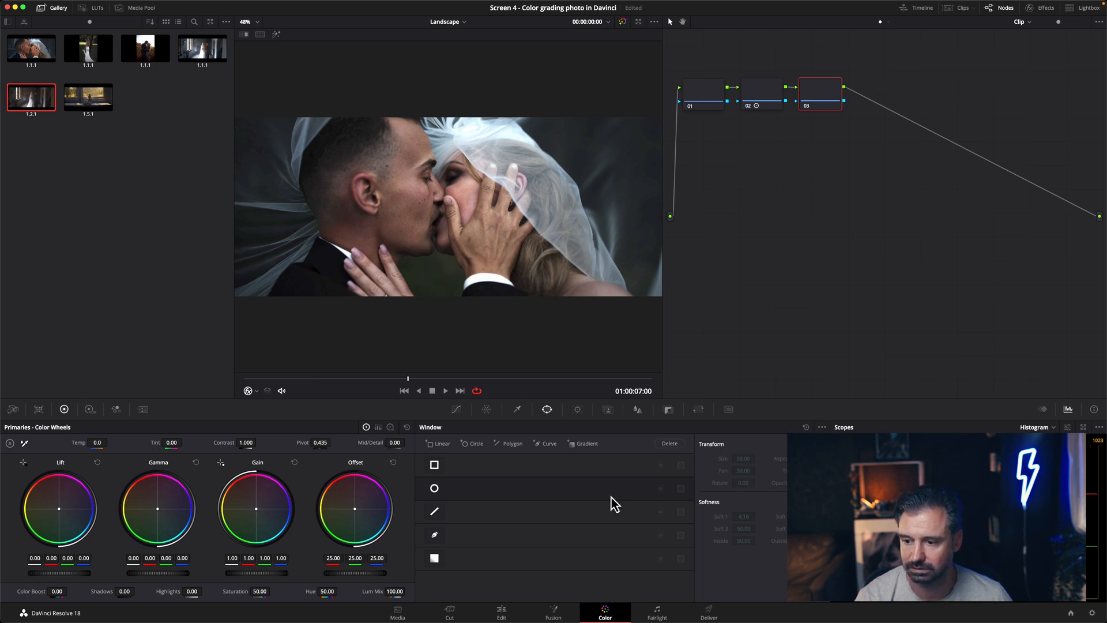
click(517, 410)
click(438, 275)
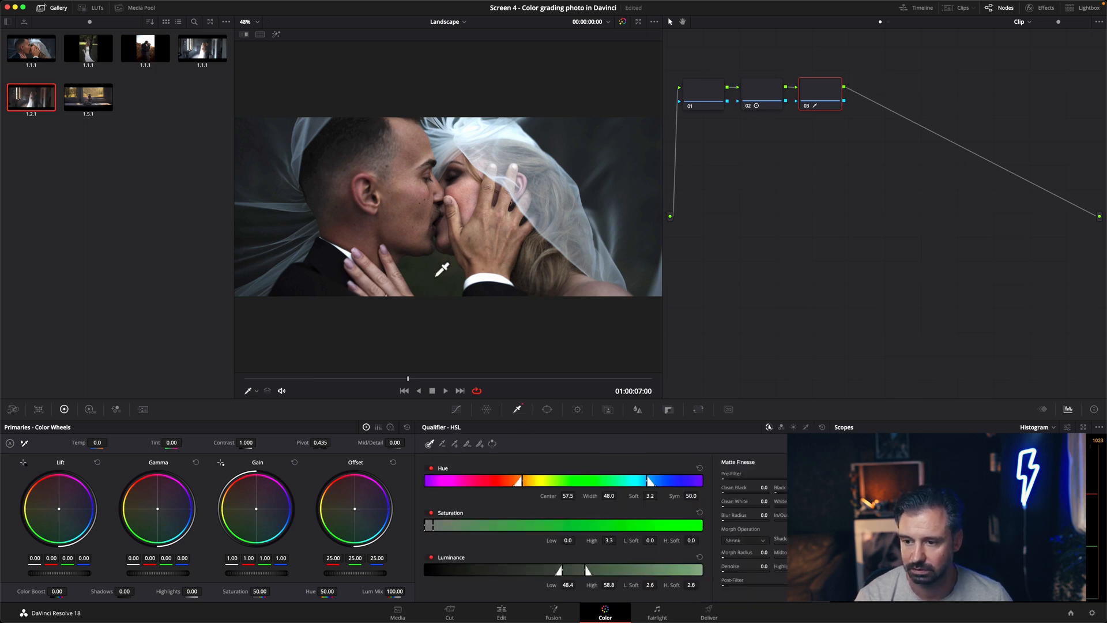
click(276, 35)
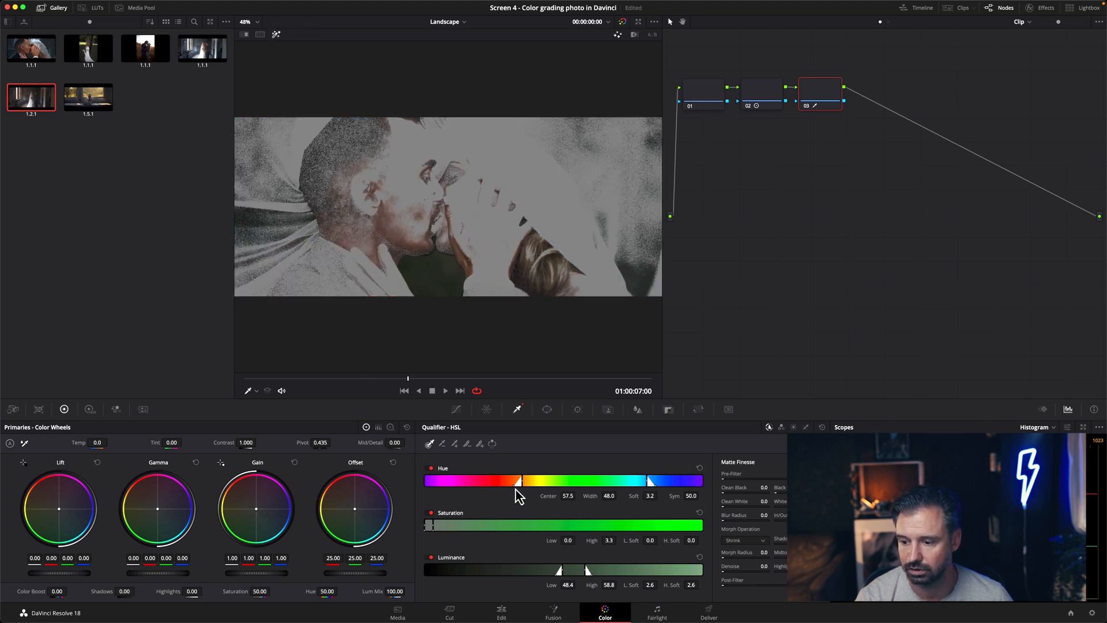
Narrow the background key to Luminance Low 49.5 and High 55.7 with a Hue Width of 22.4
mouse_move(560, 571)
mouse_down()
mouse_move(522, 574)
mouse_move(599, 574)
mouse_move(548, 571)
mouse_move(574, 576)
mouse_up()
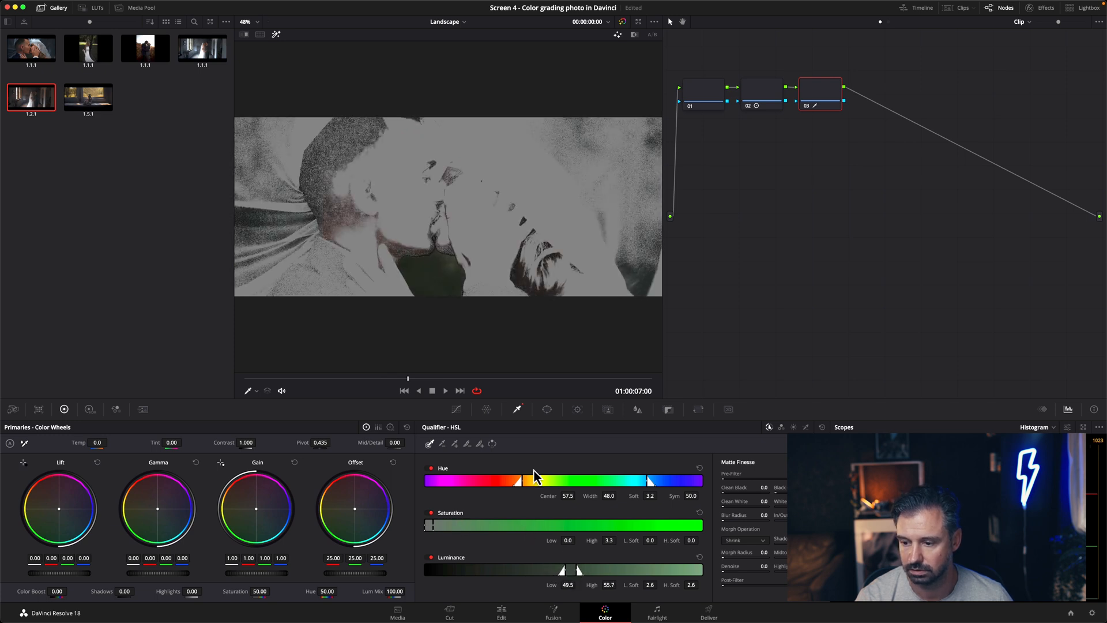
drag(520, 481, 558, 483)
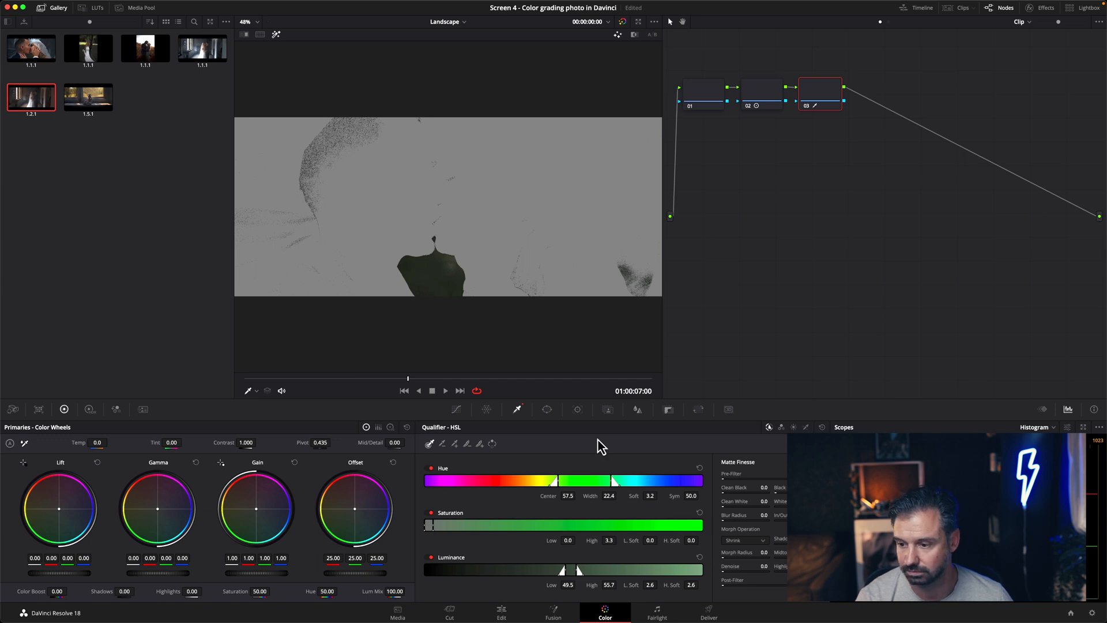
Desaturate the keyed green background by sampling it on the Sat Vs Sat curve and lowering the point at Input Sat 0.03 to the minimum
click(458, 411)
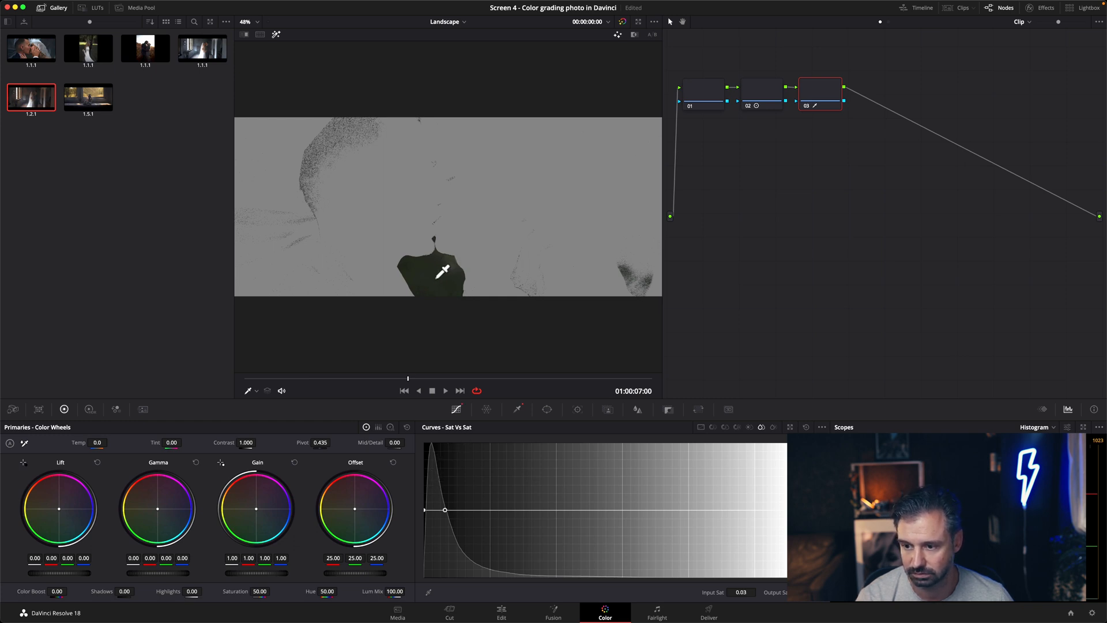
drag(445, 510, 452, 578)
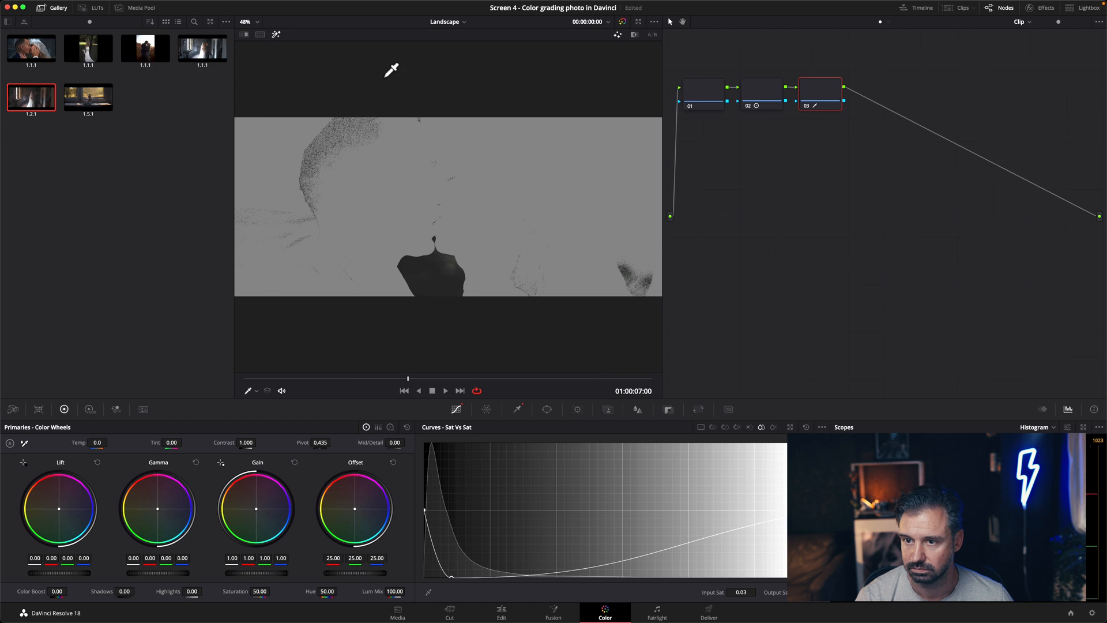
Leave the highlight view and compare the whole photo with the grade bypassed and enabled
click(276, 35)
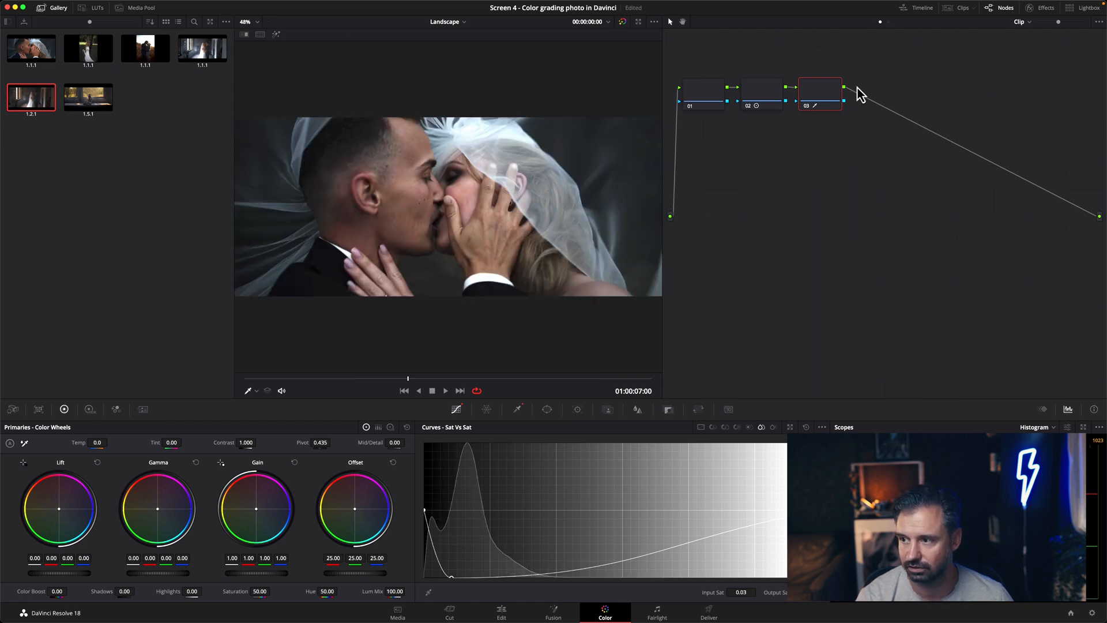
key(shift+d)
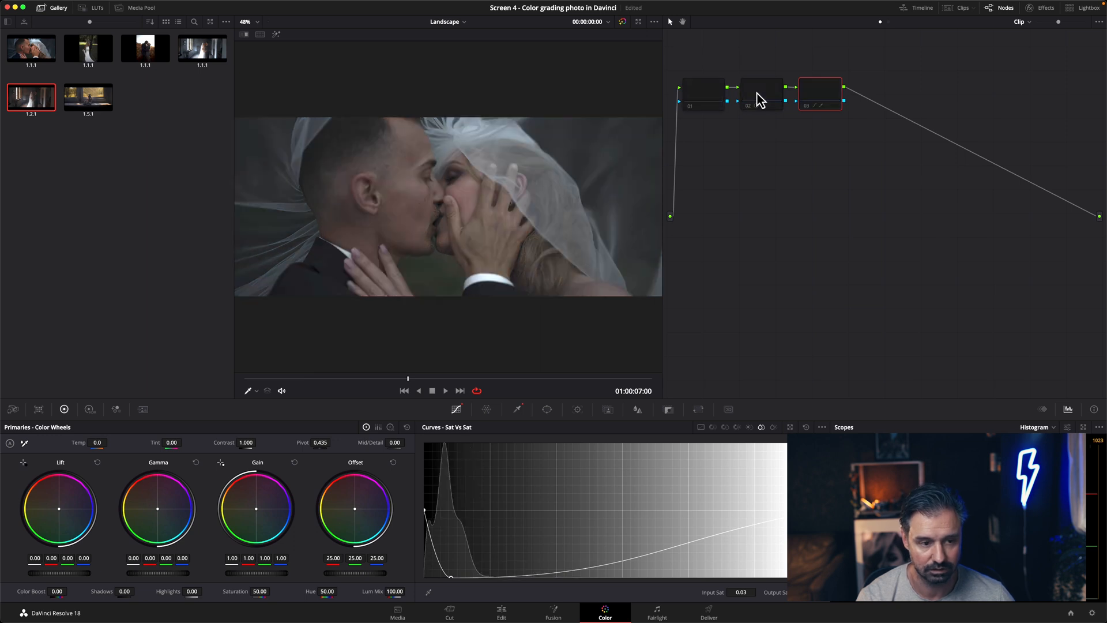
key(shift+d)
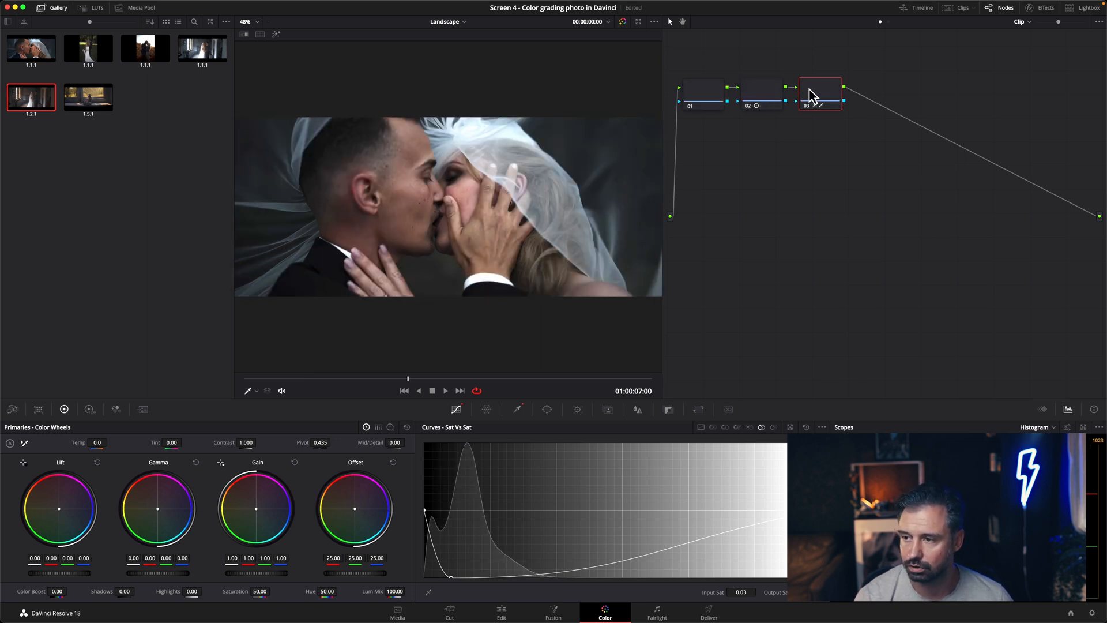
Add a serial node after node 03 and sample the groom's cheek with its HSL qualifier to key the skin tones in highlight view
key(alt+s)
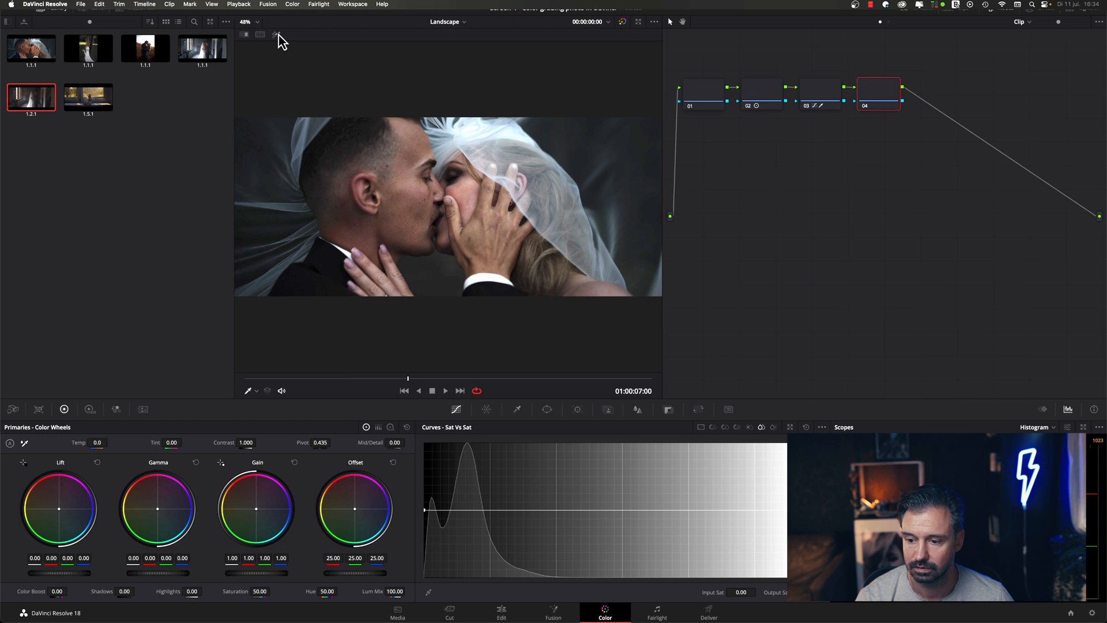
click(517, 409)
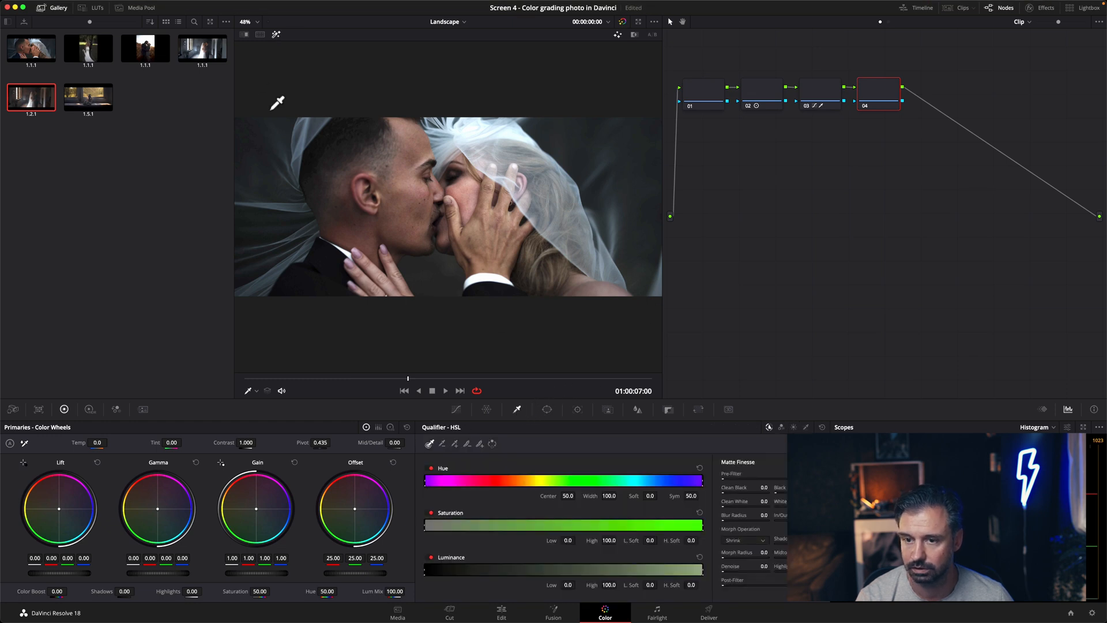
click(410, 213)
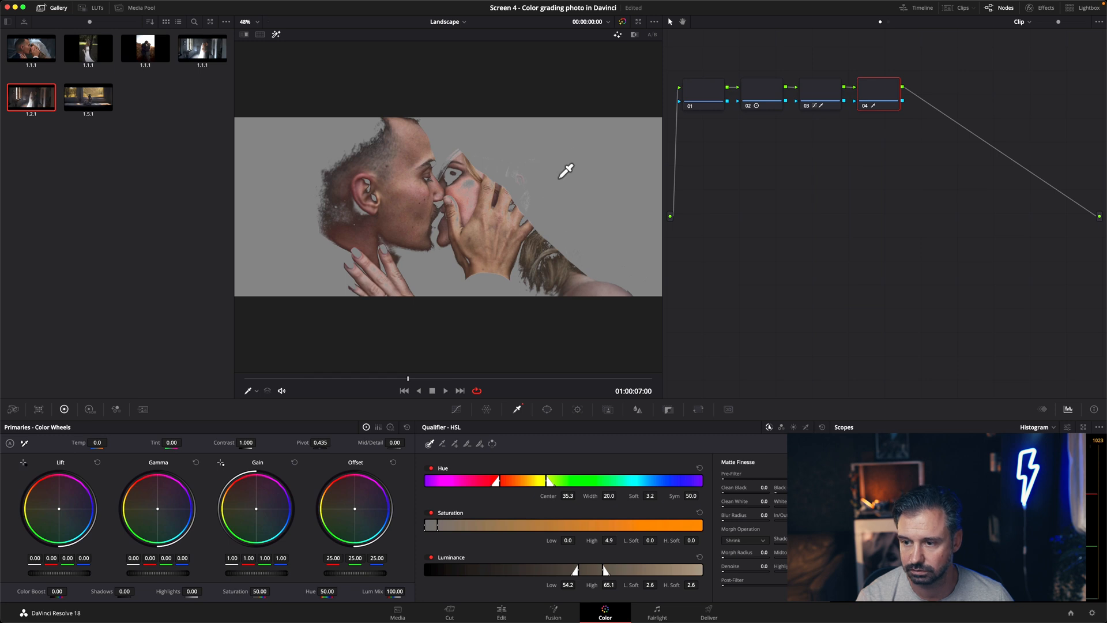
click(279, 38)
click(279, 38)
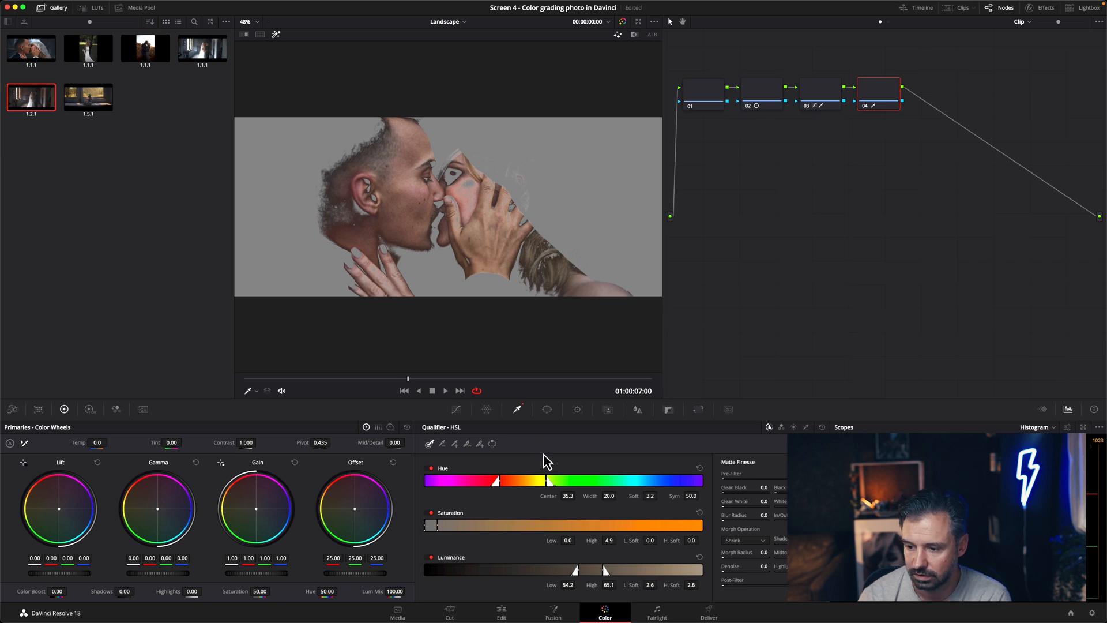
Soften the skin key to Luminance L. Soft 10.9 and H. Soft 41.8, and warm its Gain to 1.08 red, 0.99 green, 0.89 blue
mouse_move(590, 578)
mouse_down()
mouse_move(615, 576)
mouse_move(564, 575)
mouse_move(585, 573)
mouse_up()
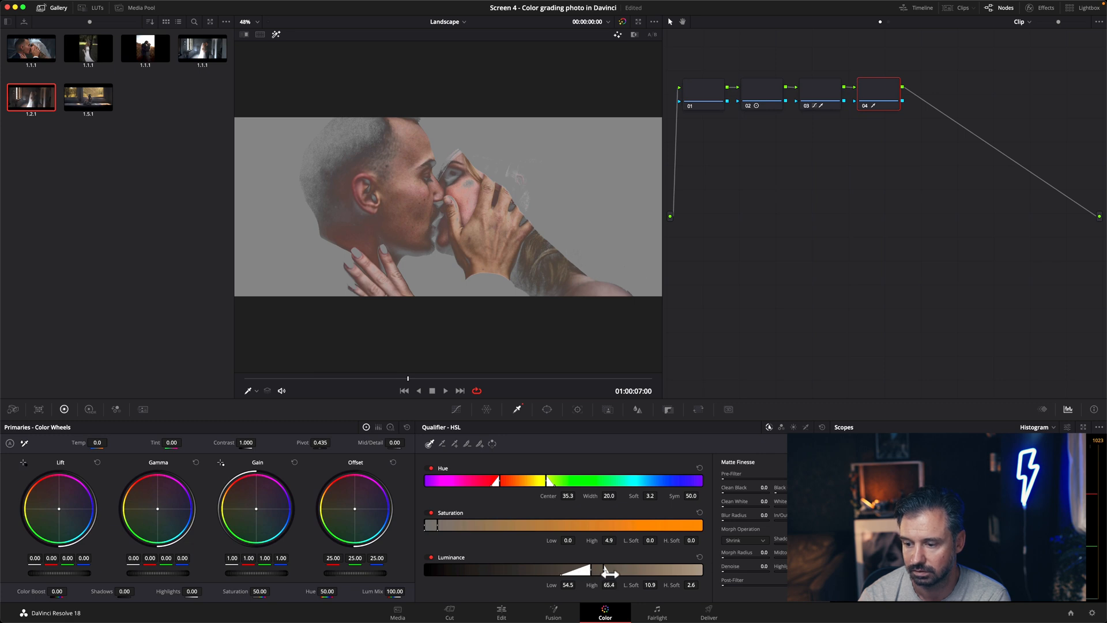
drag(612, 573, 664, 571)
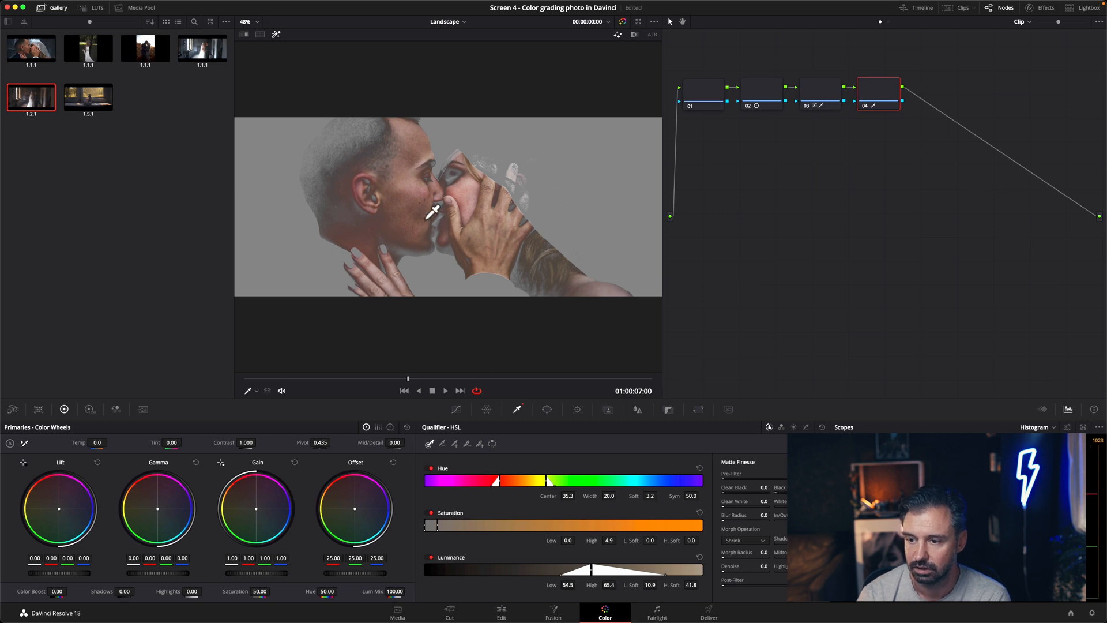
click(276, 34)
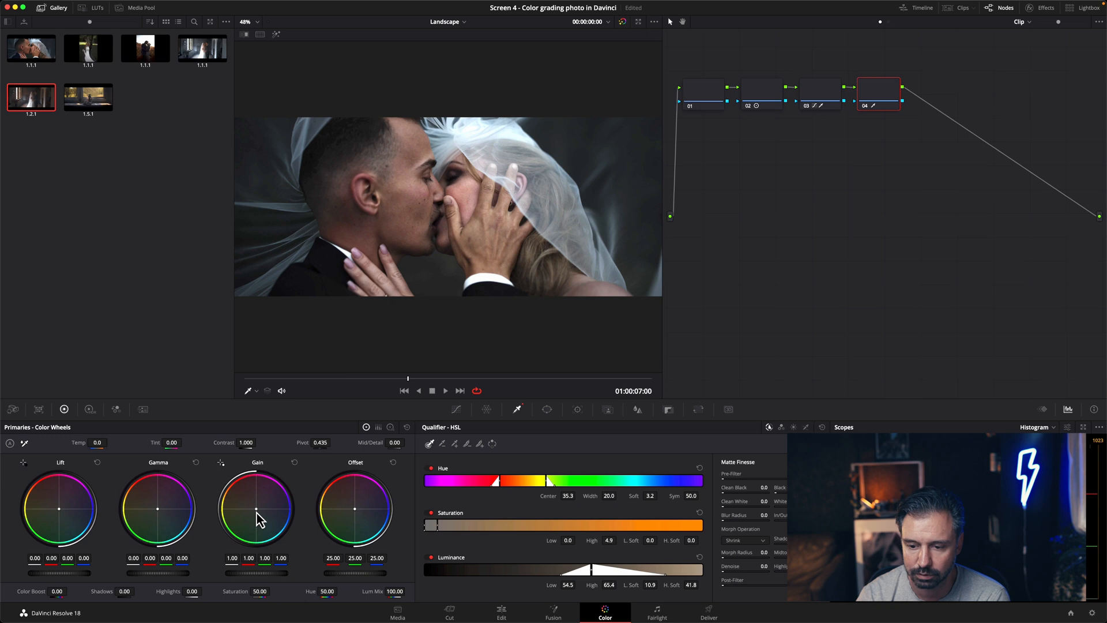
drag(256, 511, 232, 492)
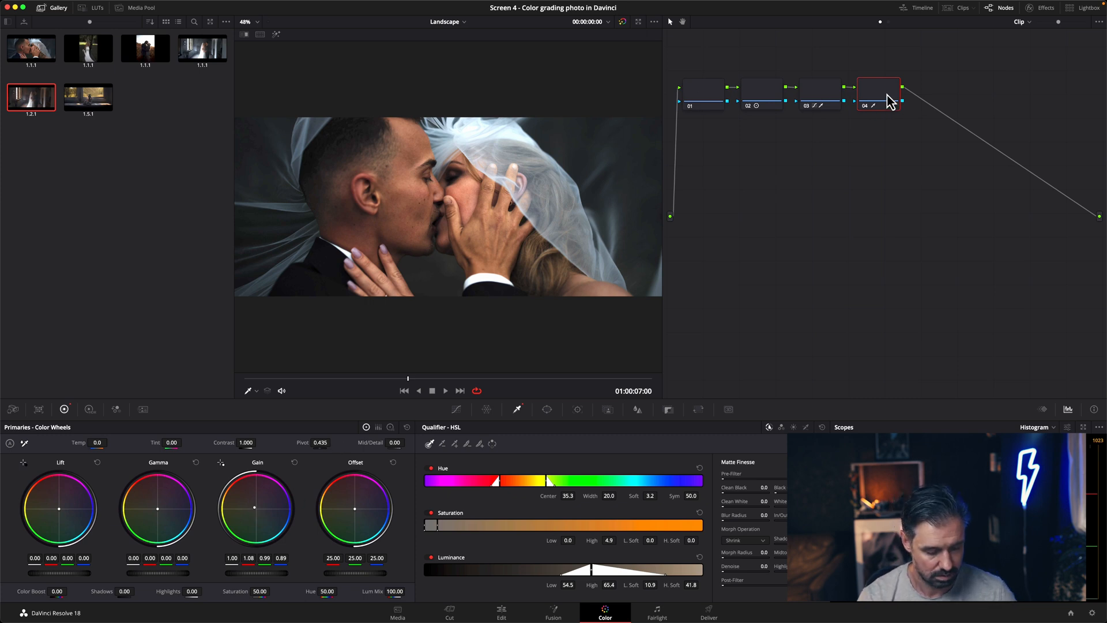
Add a serial node after node 04, key the dark background beside the veil, and shift its Offset toward blue at 21.73, 24.32, 28.52
key(alt+s)
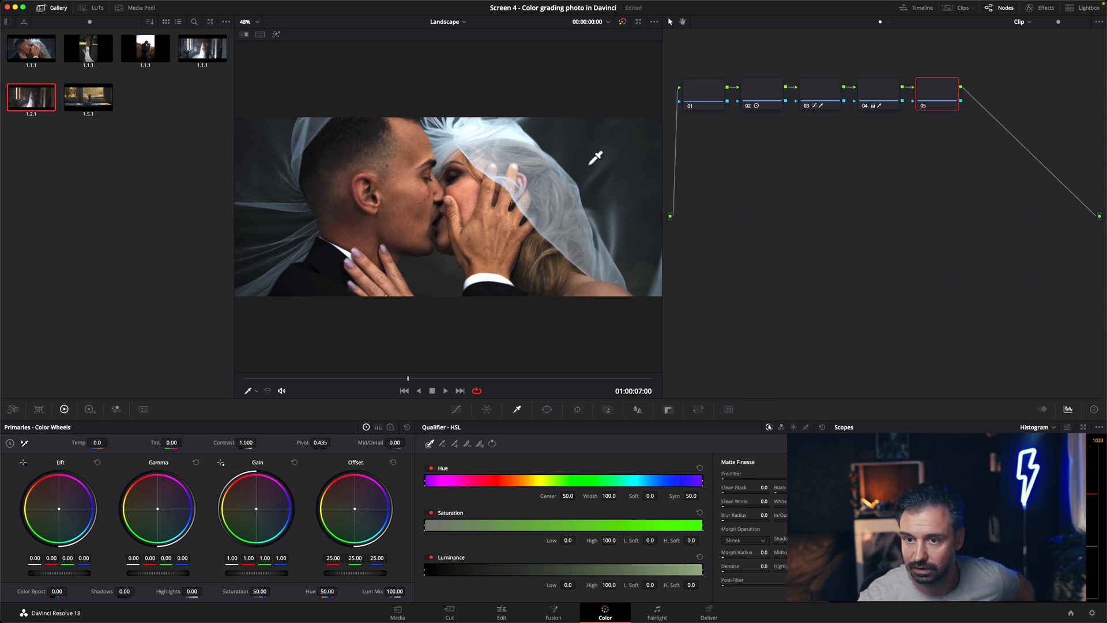
click(276, 35)
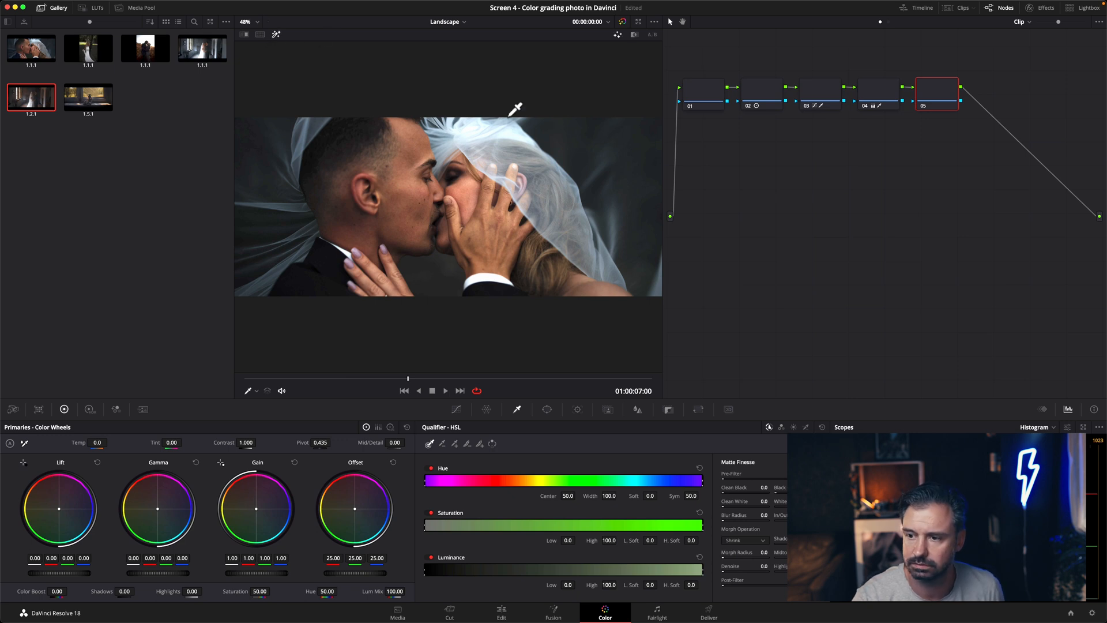
click(596, 152)
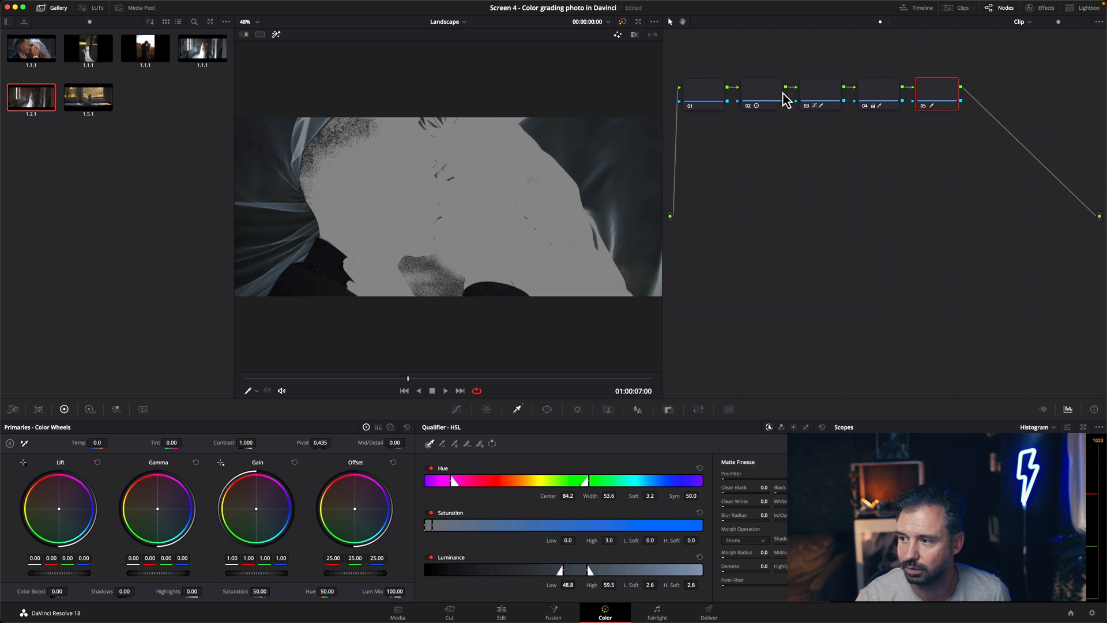
click(276, 36)
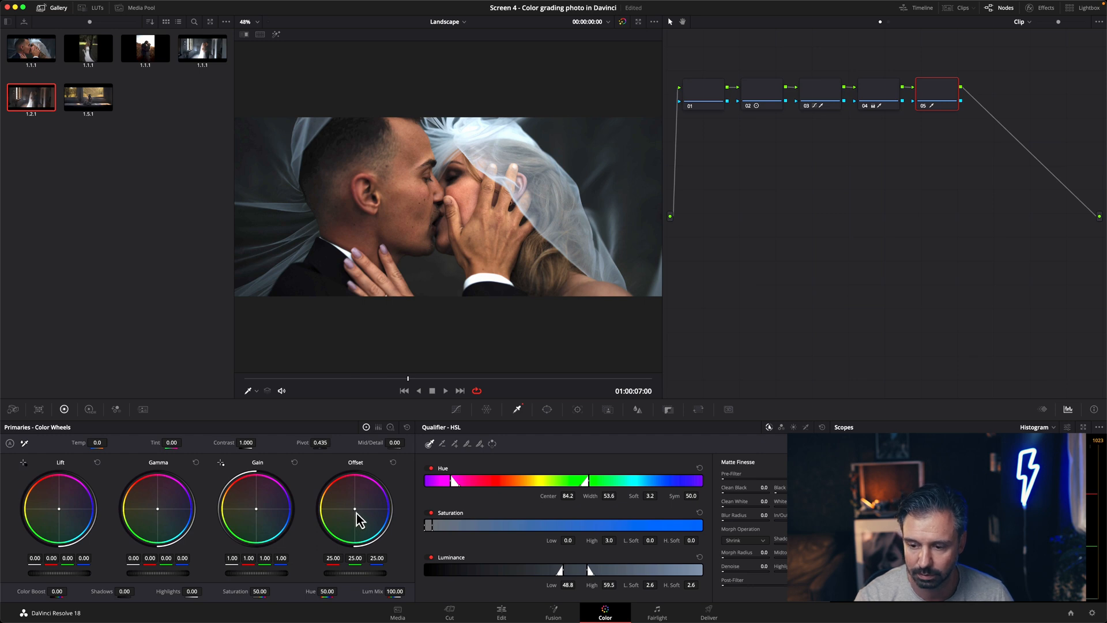
drag(355, 510, 380, 532)
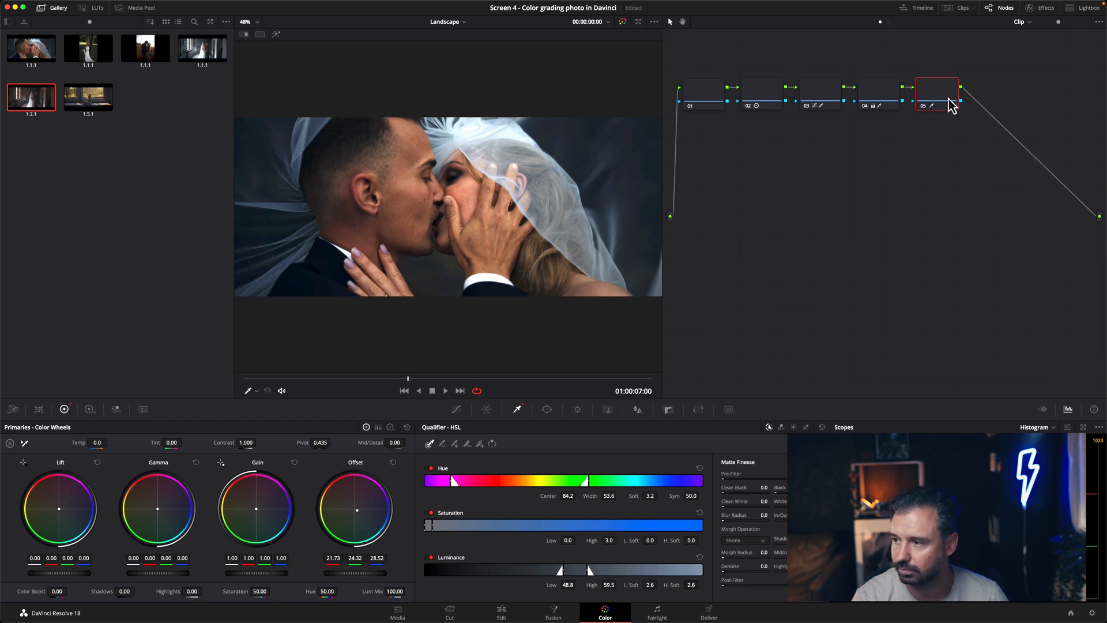
key(alt+s)
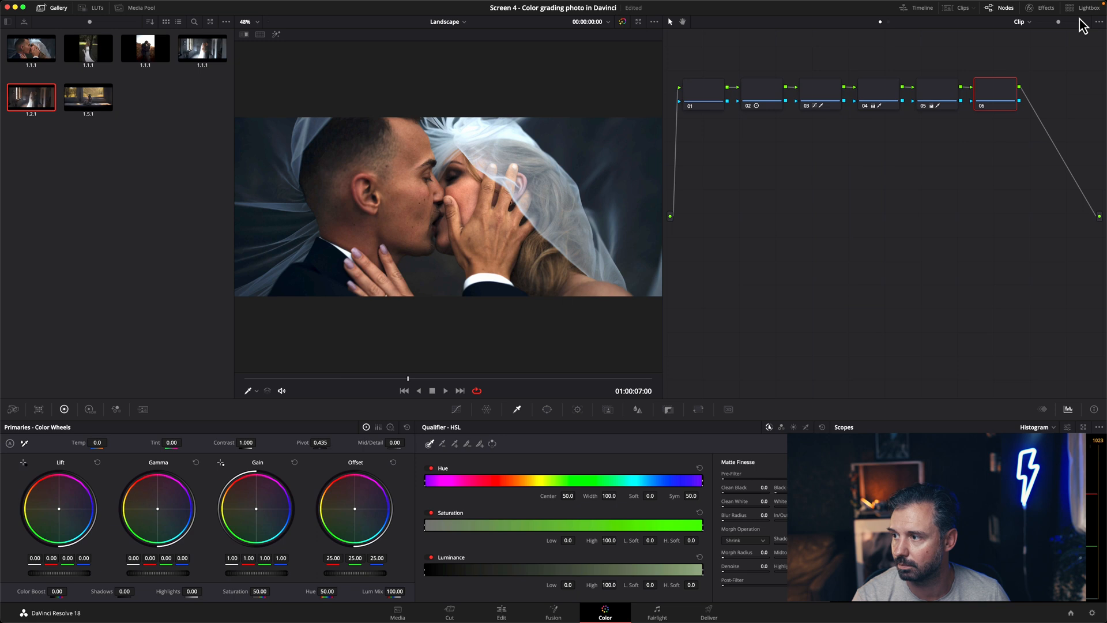
click(1048, 14)
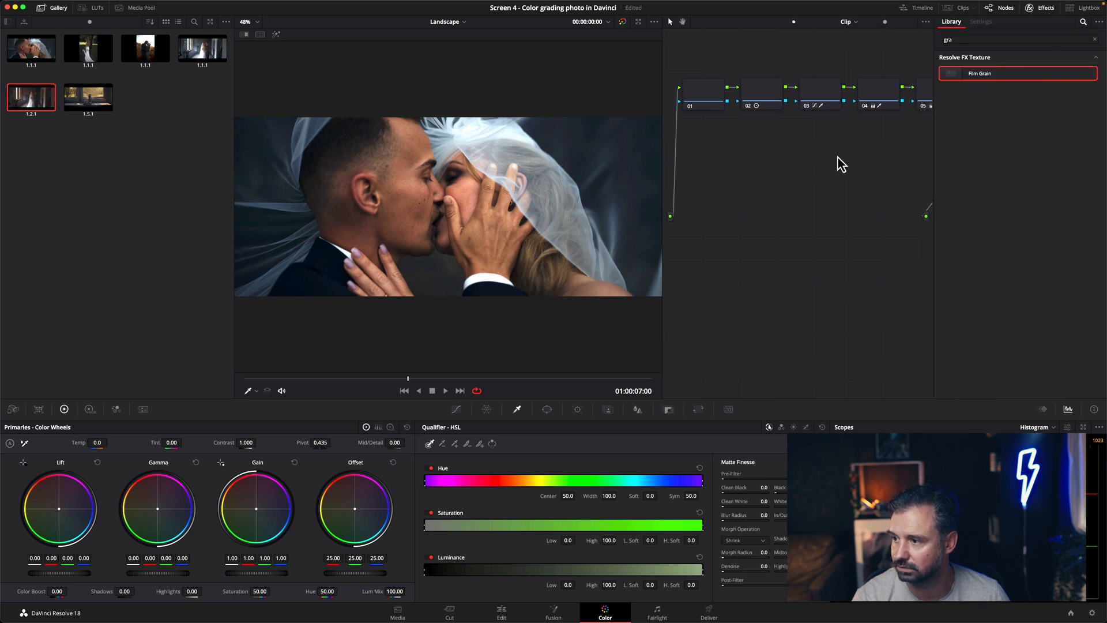
drag(989, 78, 922, 115)
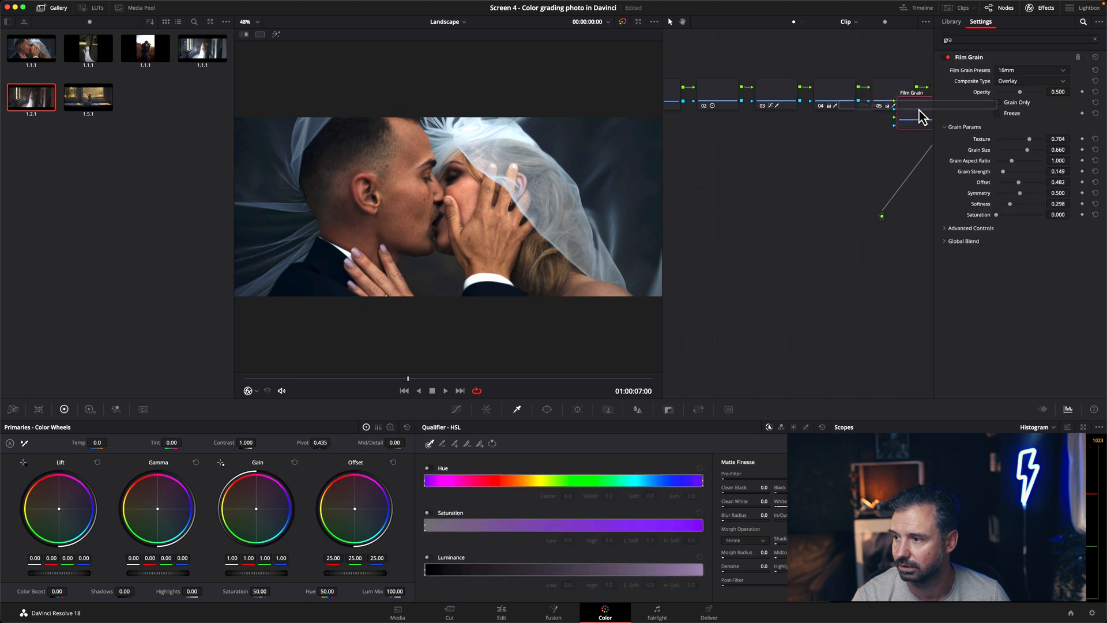
drag(845, 128, 806, 199)
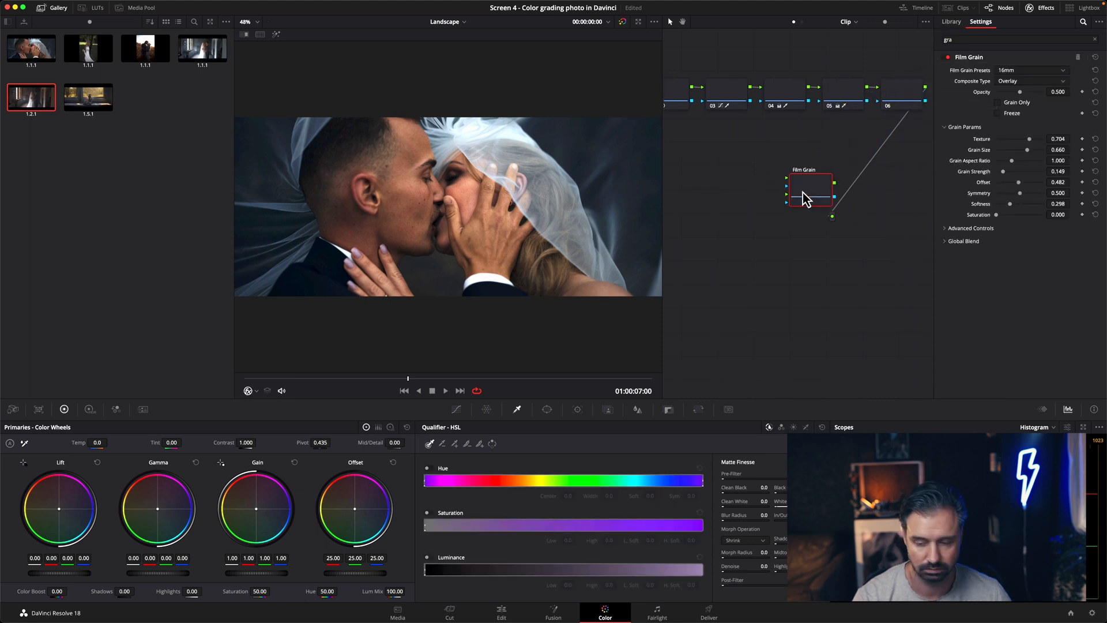
key(ctrl+z)
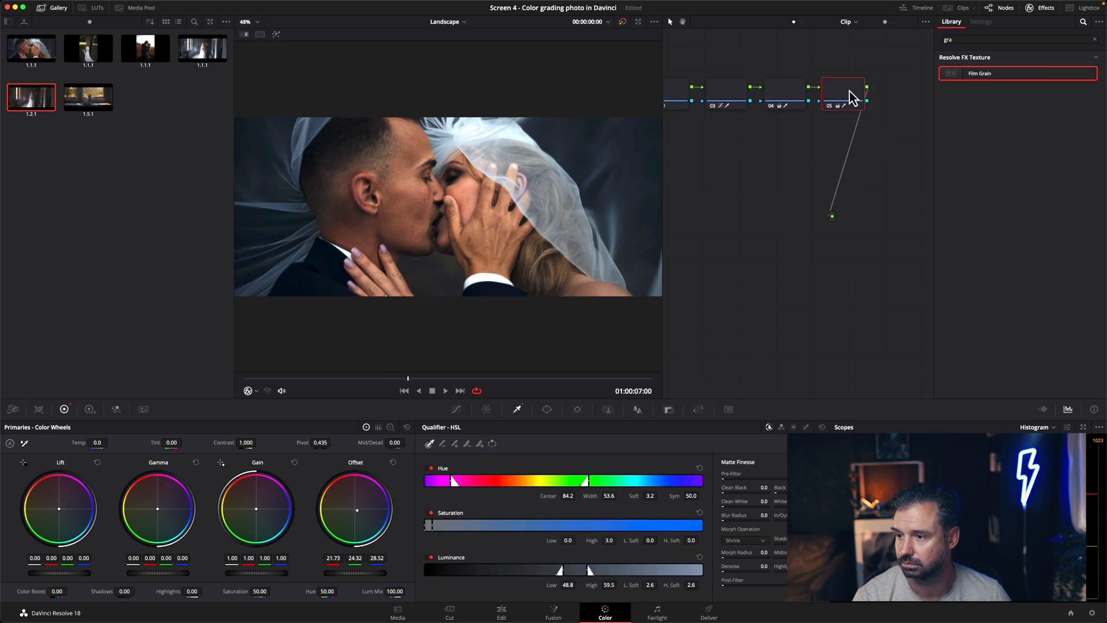
Add a serial node after node 05, place it below the chain, and apply Film Grain with Opacity 1.000 and Softness 0.798
key(alt+s)
drag(887, 93, 779, 207)
drag(997, 75, 801, 206)
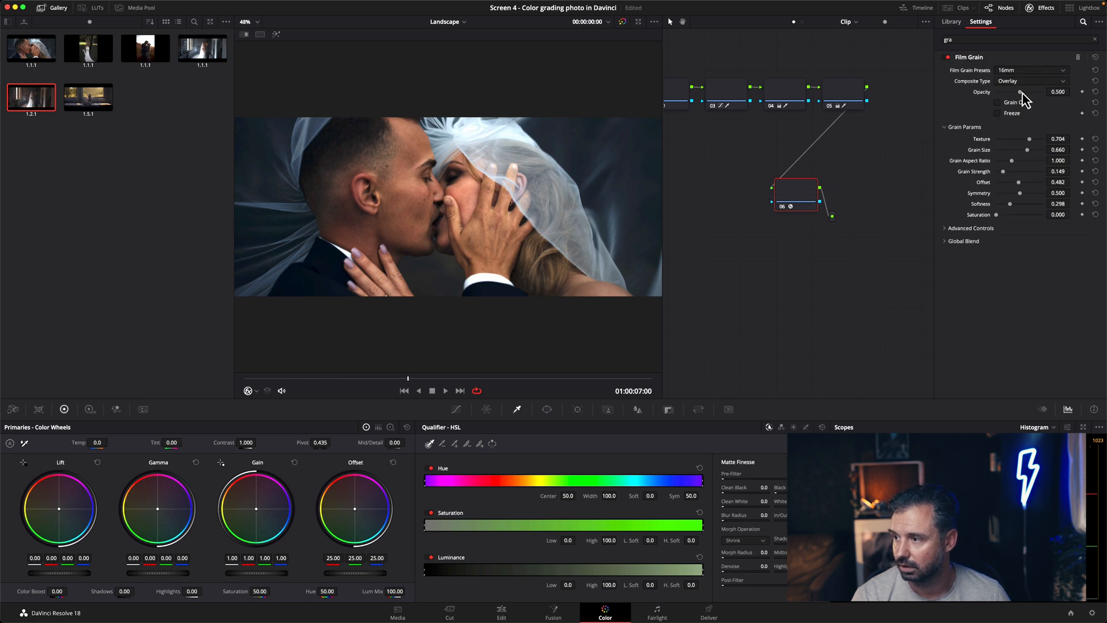
drag(1021, 92, 1076, 93)
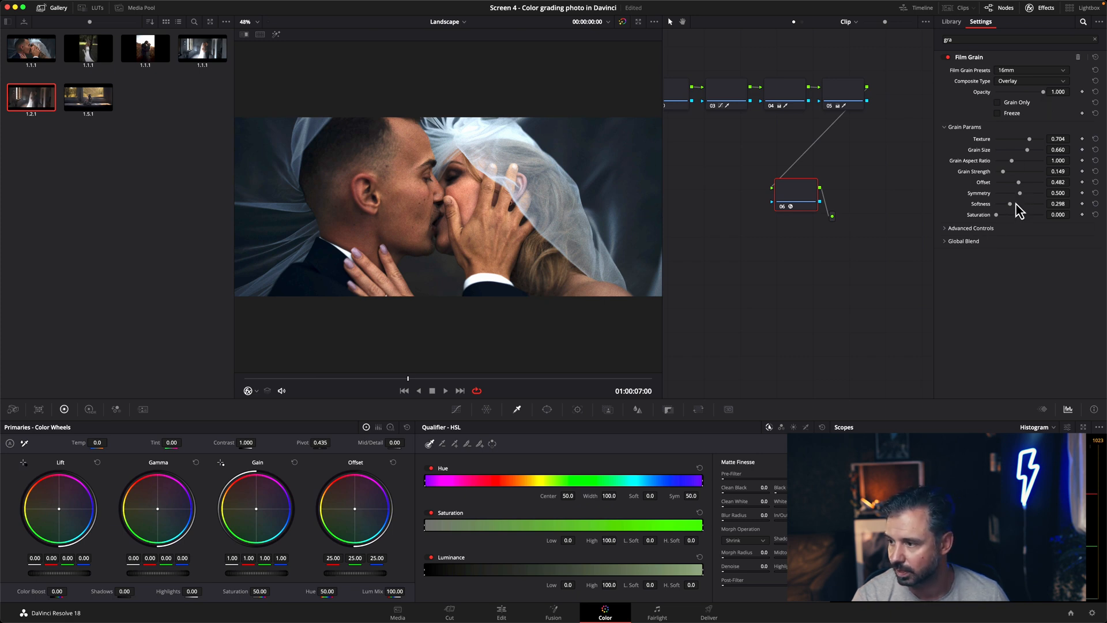
drag(1010, 205, 1035, 207)
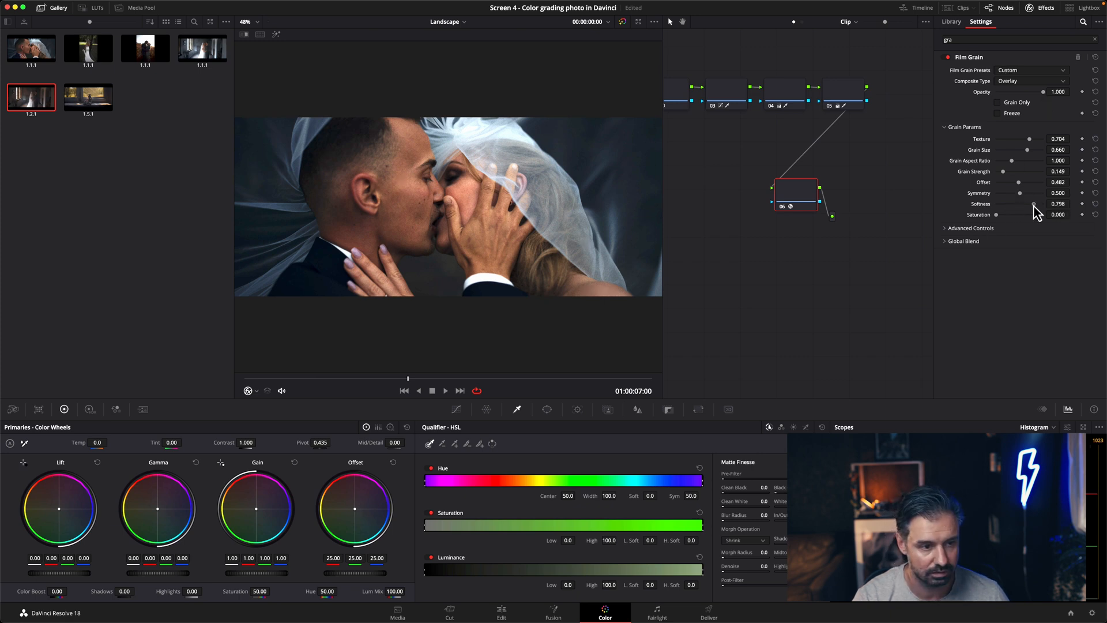
Grab a still of the graded kissing couple into the gallery and check the photo full screen
right_click(420, 181)
click(441, 187)
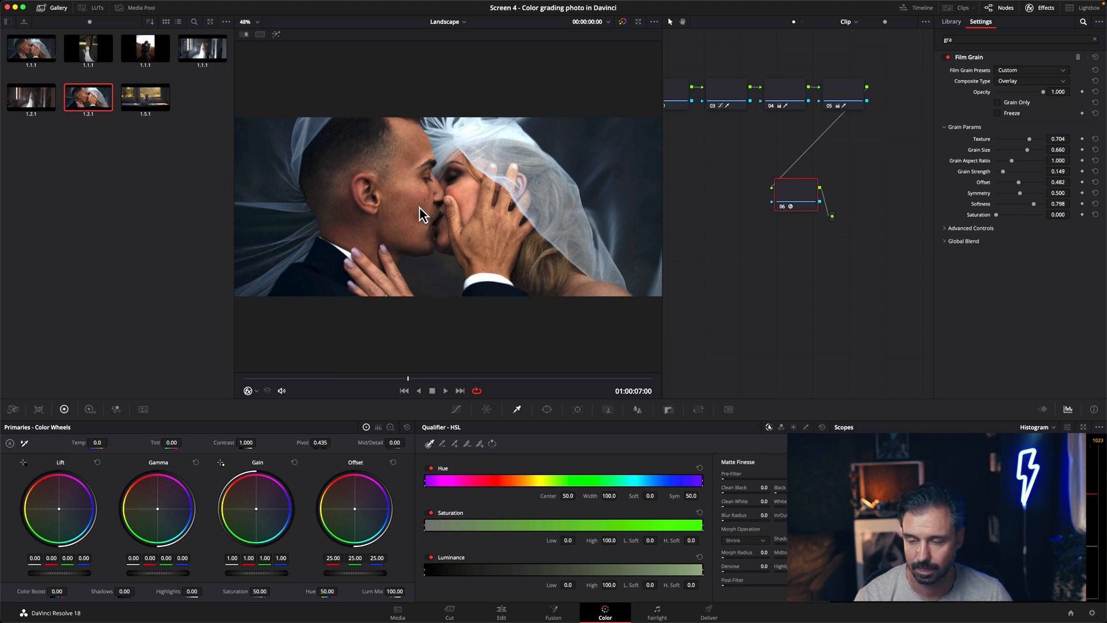
key(super+f)
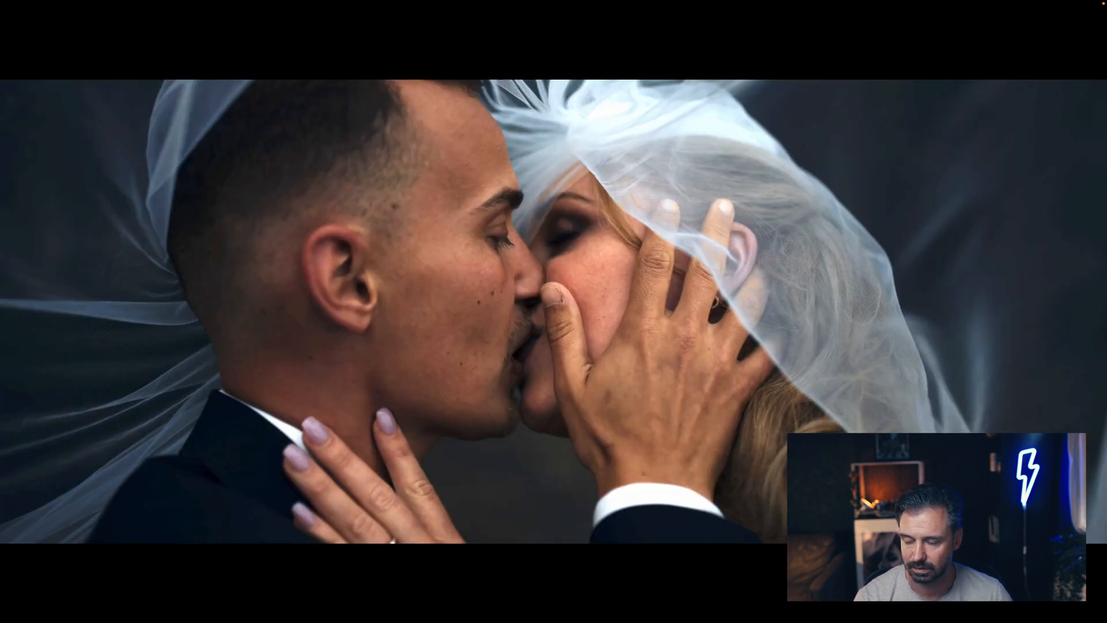
mouse_move(448, 217)
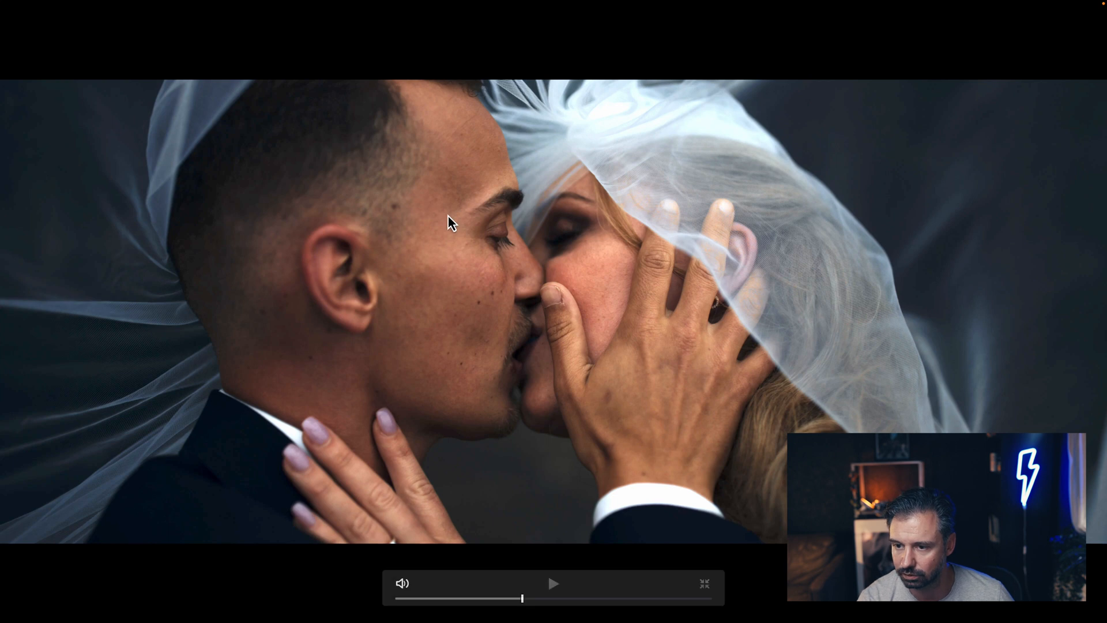
key(super+f)
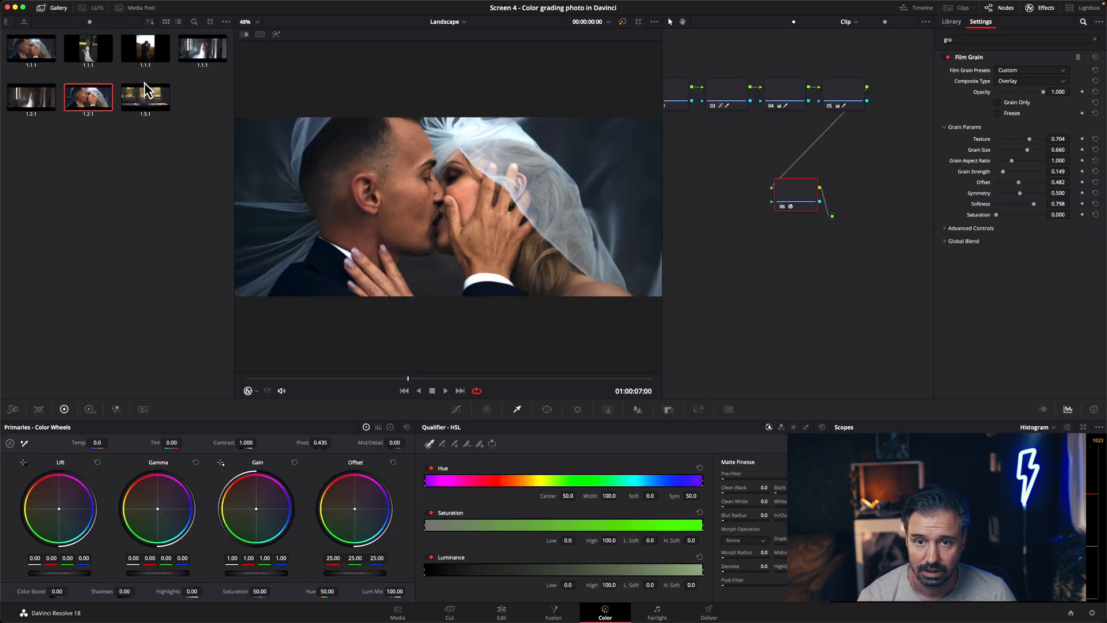
Go to the Edit page and view the graded church photo 1344 full screen
click(507, 611)
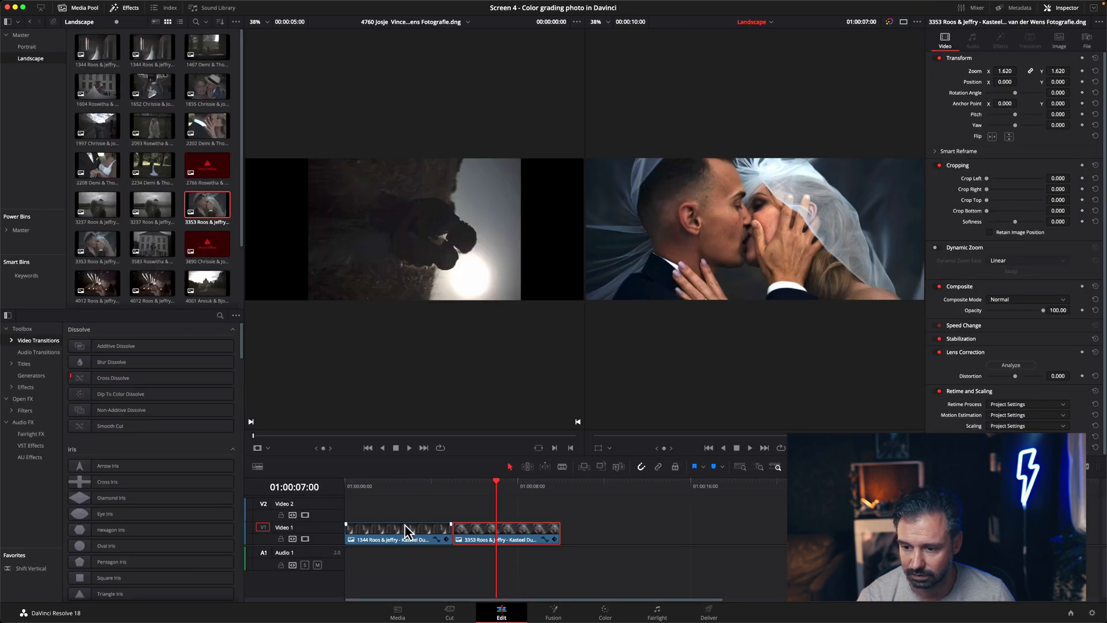
click(407, 487)
key(super+f)
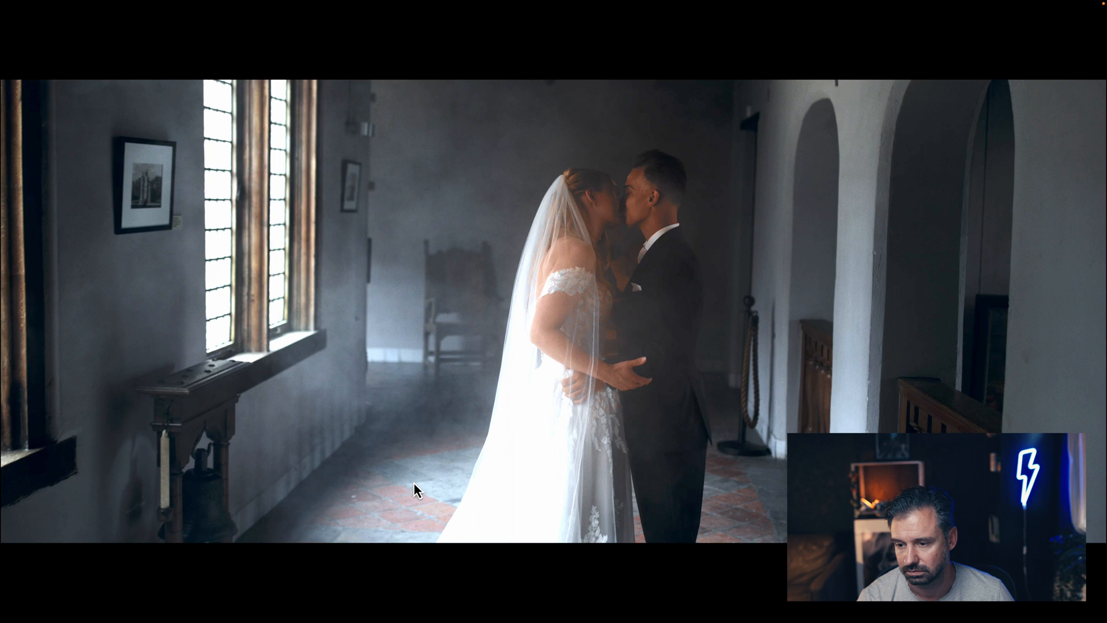
mouse_move(441, 485)
key(Escape)
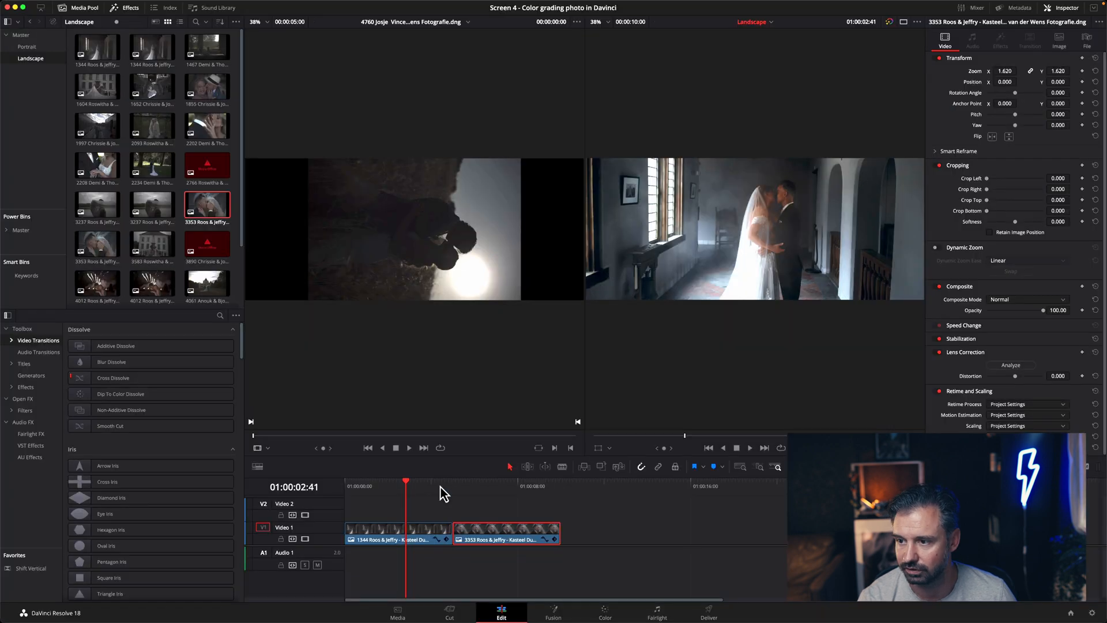
Compare the church photo full screen with its color grade bypassed and enabled again
click(890, 23)
key(super+f)
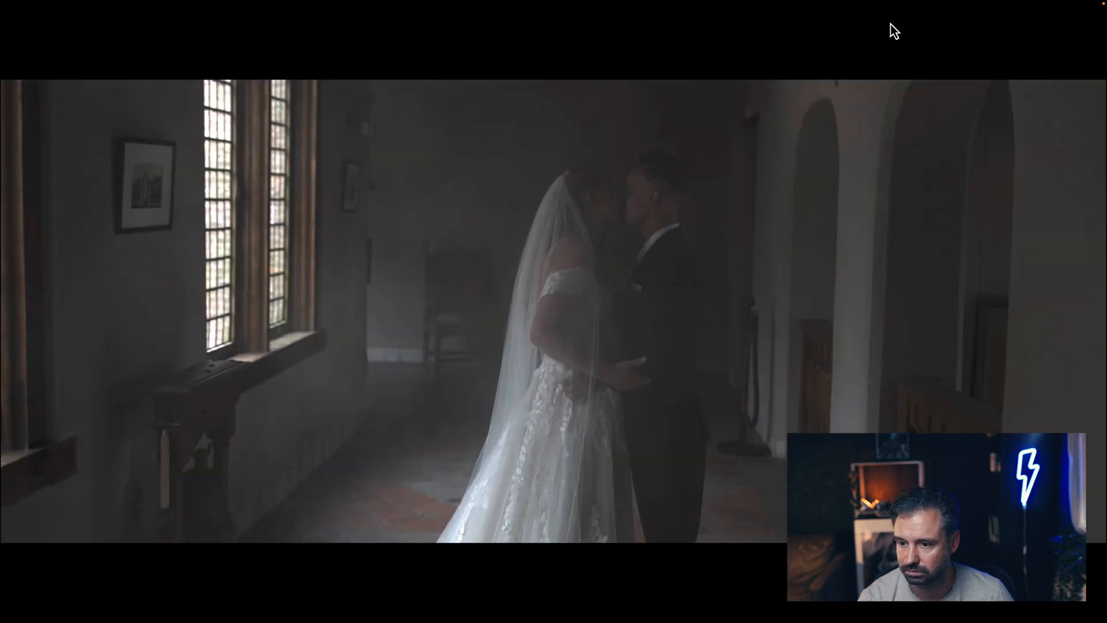
mouse_move(832, 116)
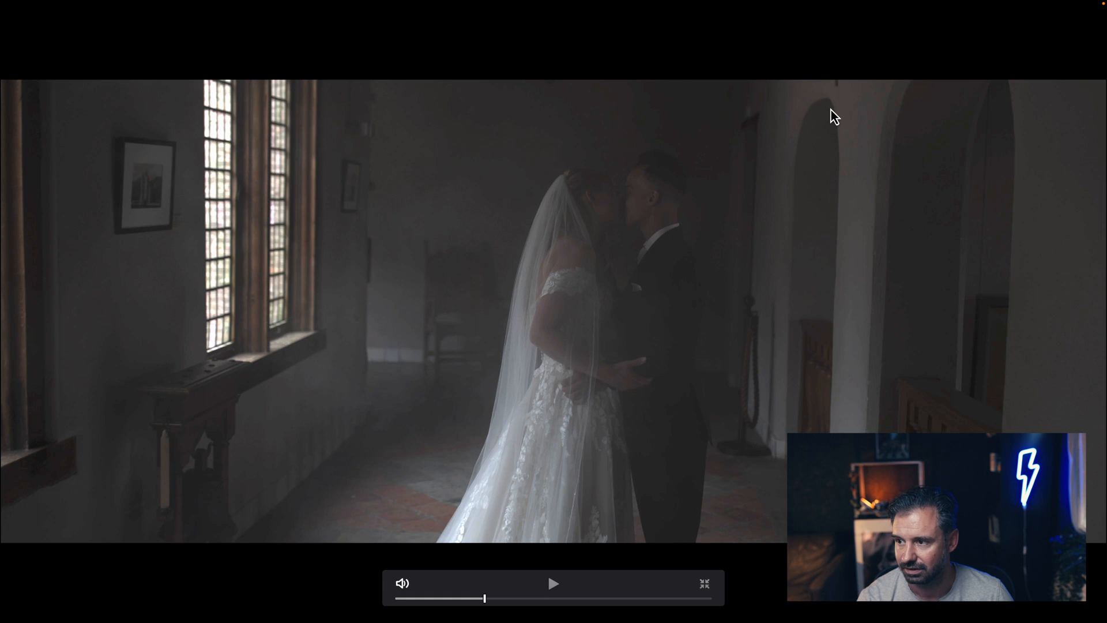
key(Escape)
click(889, 23)
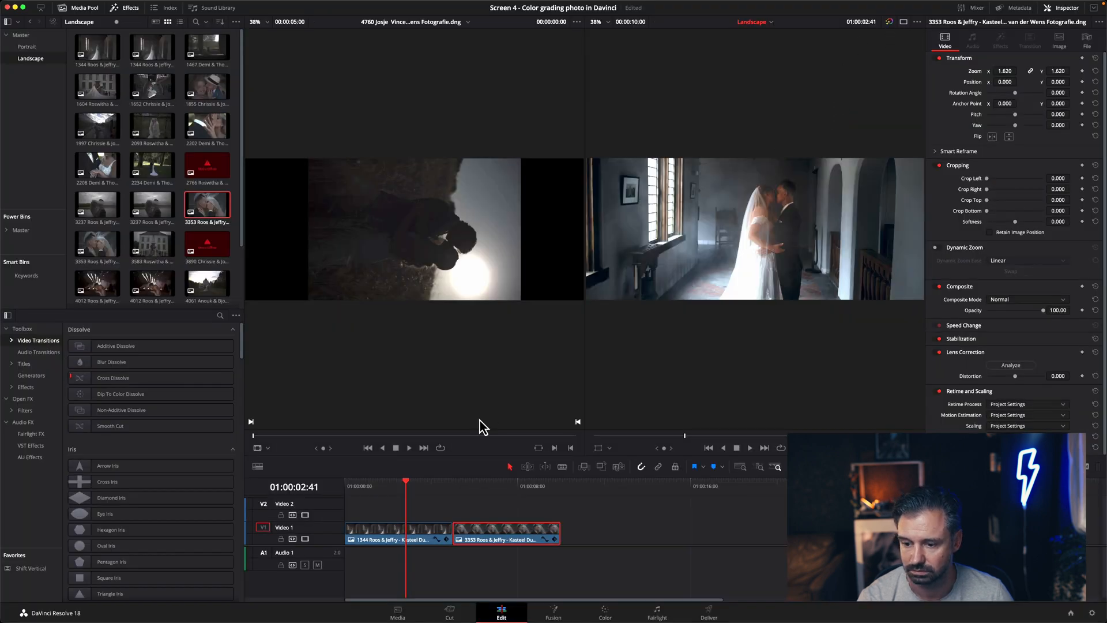
key(super+f)
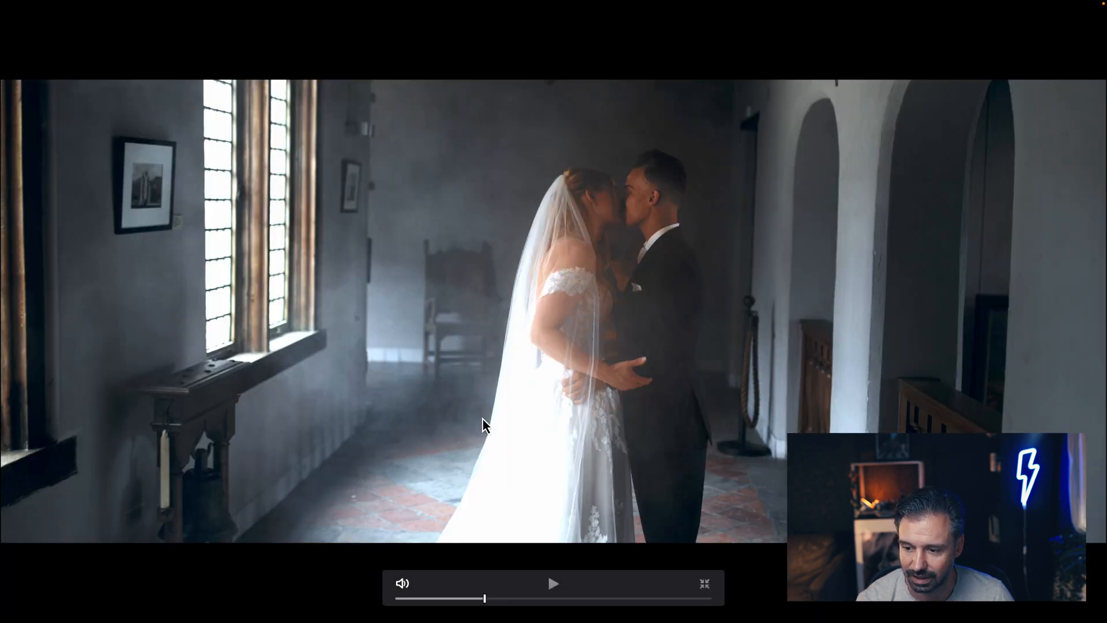
key(Escape)
Compare the kissing couple photo 3353 full screen with its color grade enabled and bypassed
click(495, 503)
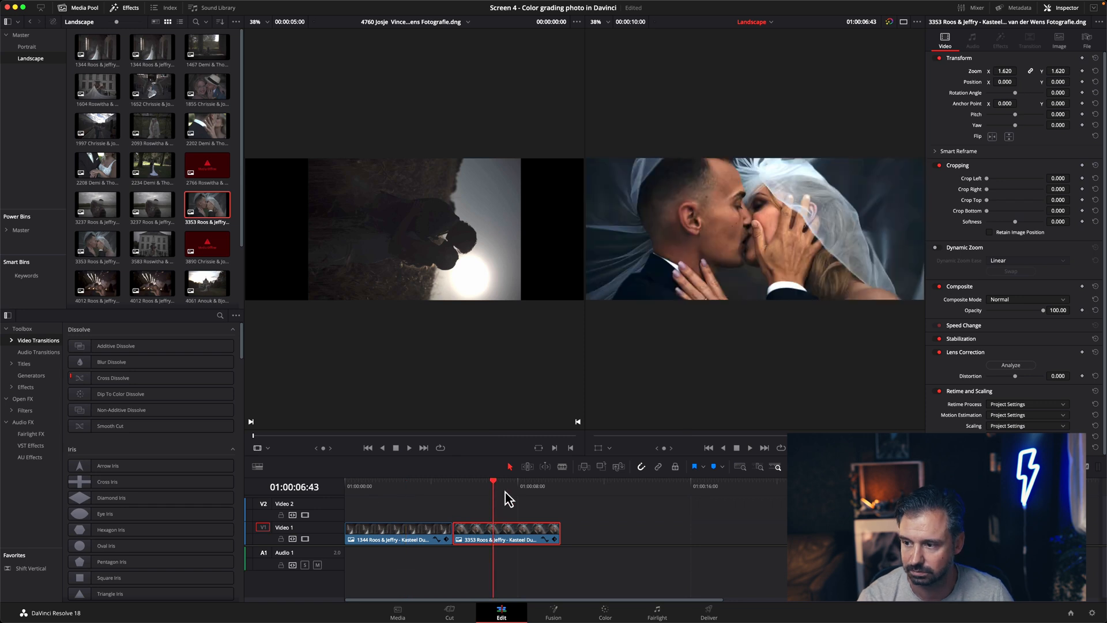
key(super+f)
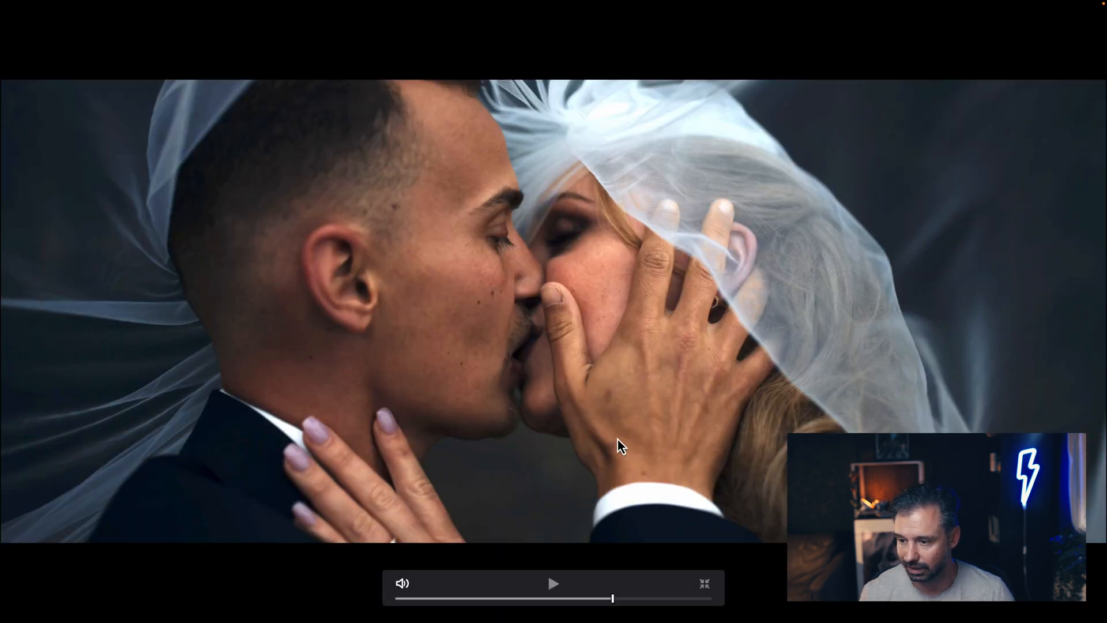
key(Escape)
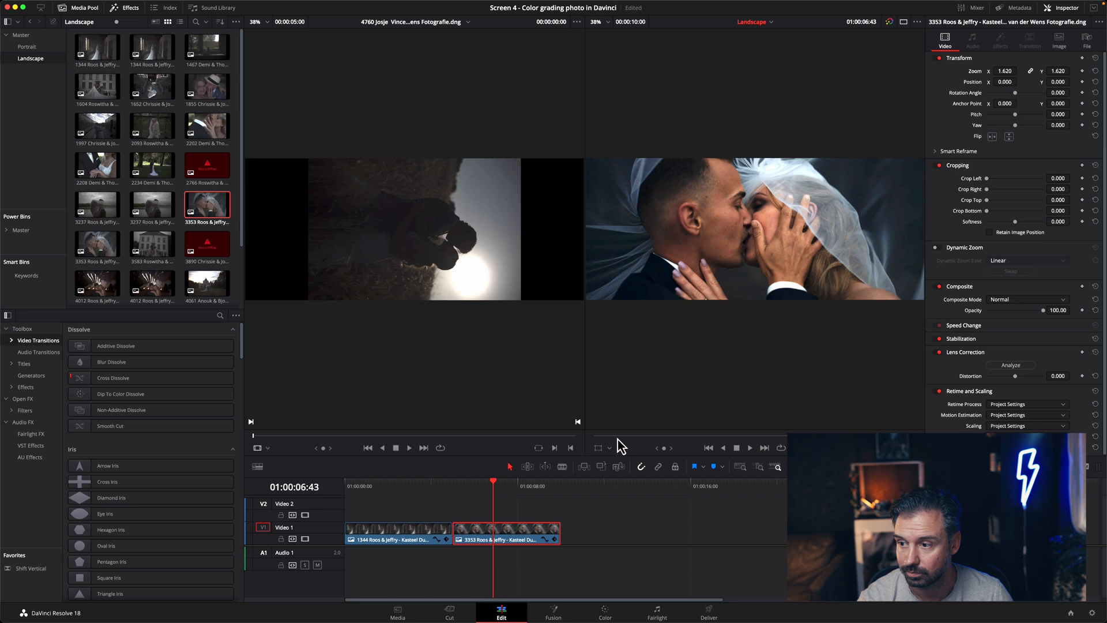
click(888, 27)
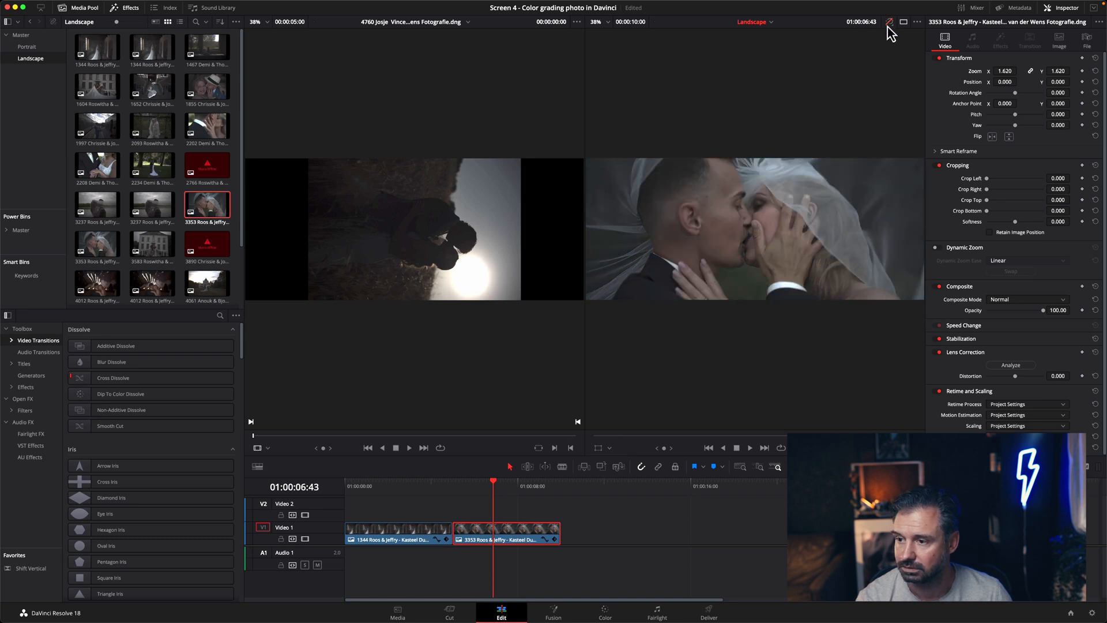
key(super+f)
key(Escape)
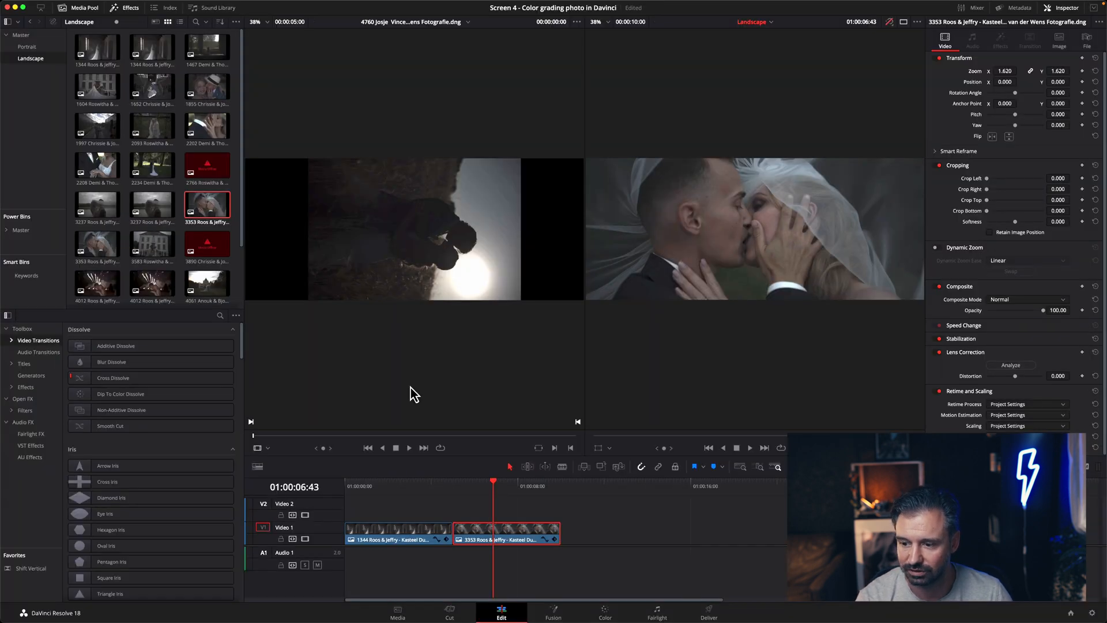